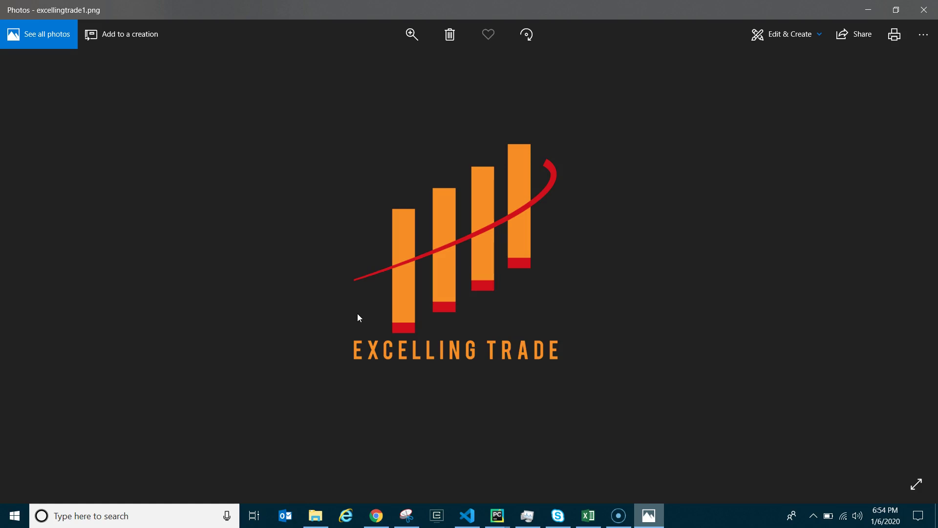
In Chrome, open the old NSE site in a new tab and go to Live Market > Equity Stock.
click(374, 518)
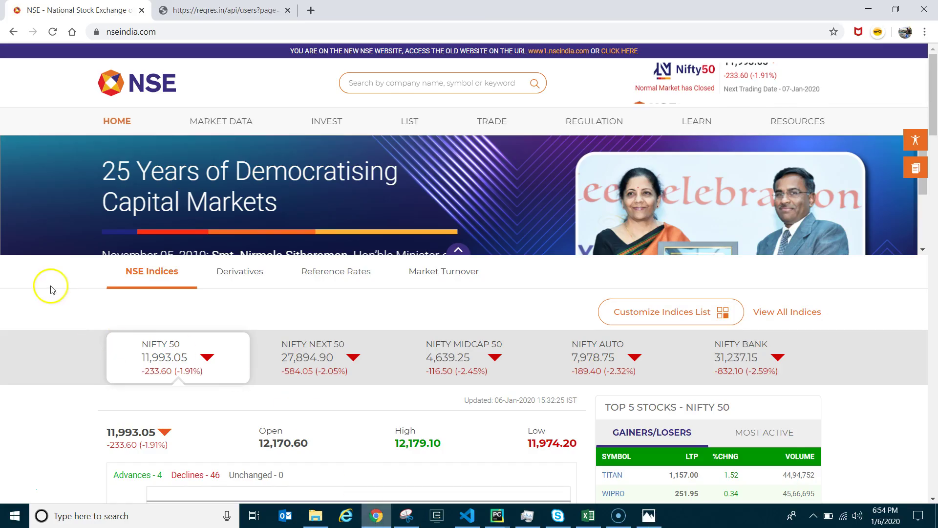
click(49, 284)
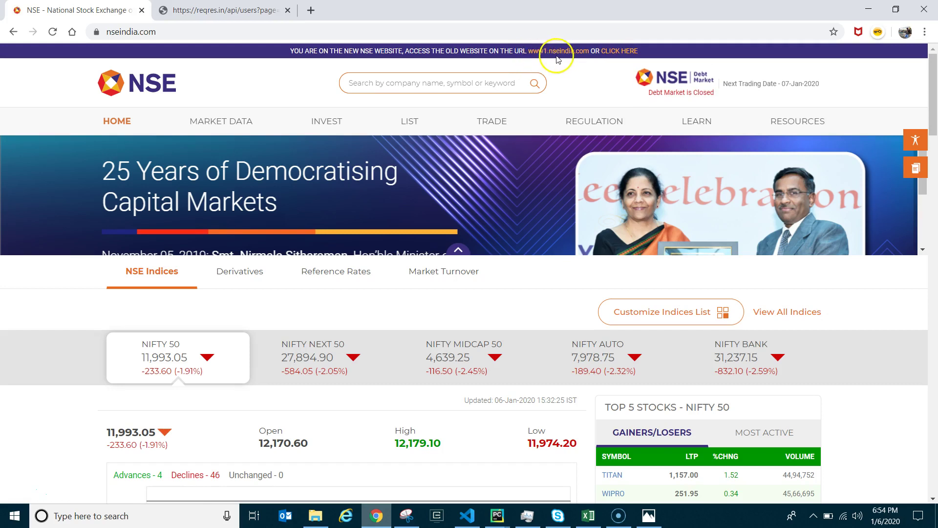
click(620, 51)
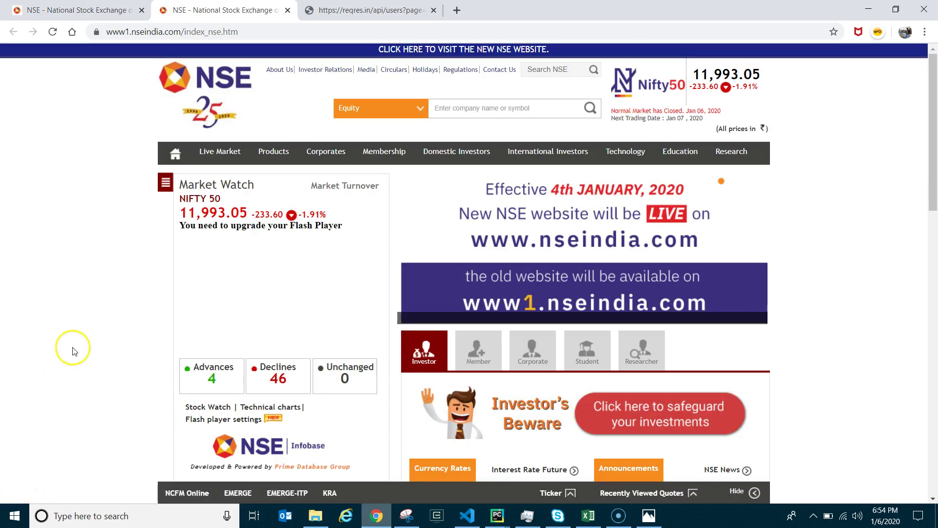
mouse_move(212, 158)
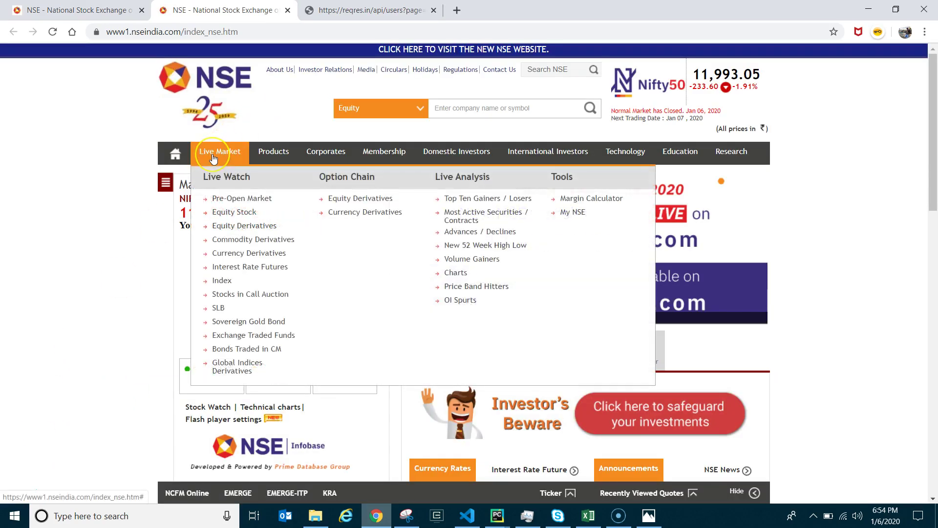
click(226, 212)
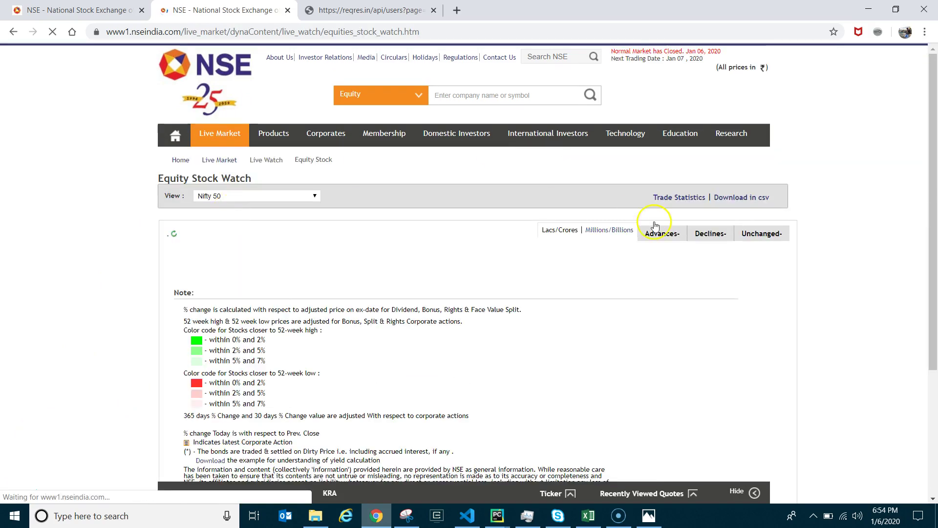
Open Chrome DevTools on the stock watch page and switch the view to FO Stocks.
right_click(850, 152)
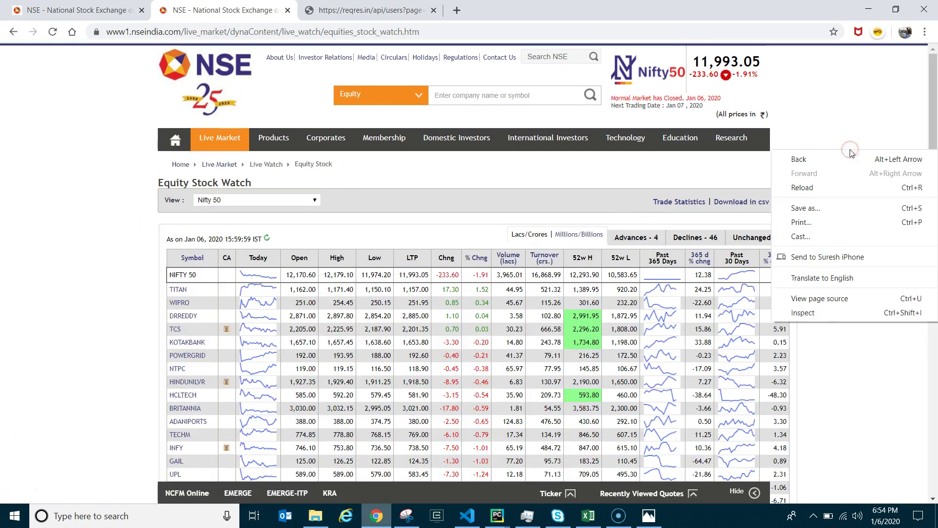
click(815, 317)
key(F12)
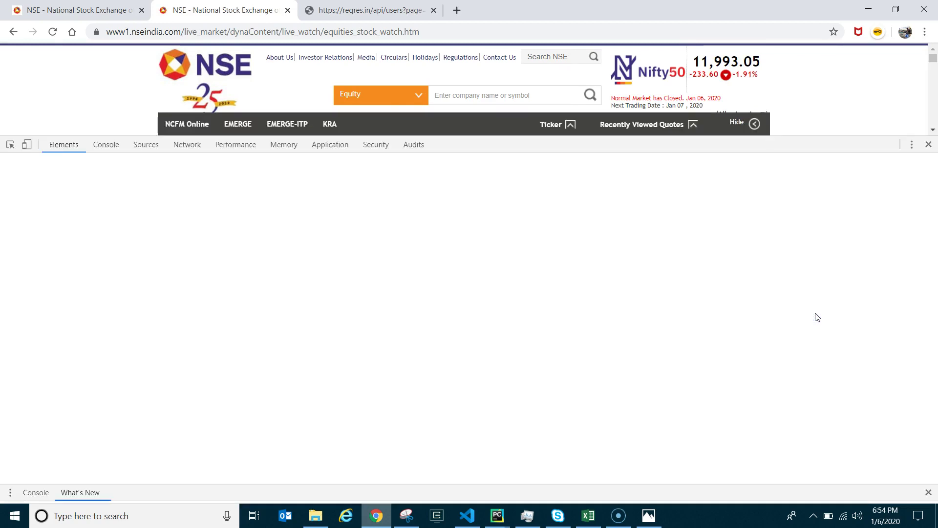
drag(477, 139, 452, 315)
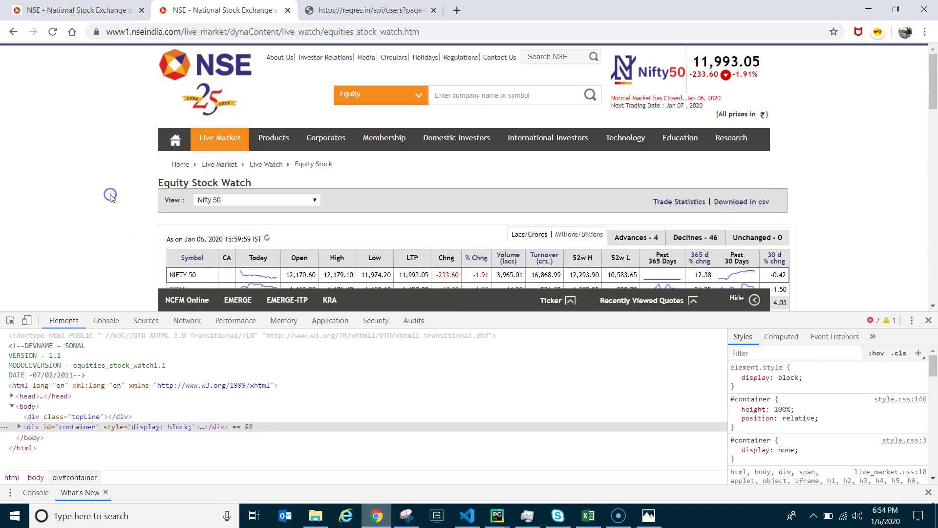
scroll(111, 198, down, 1)
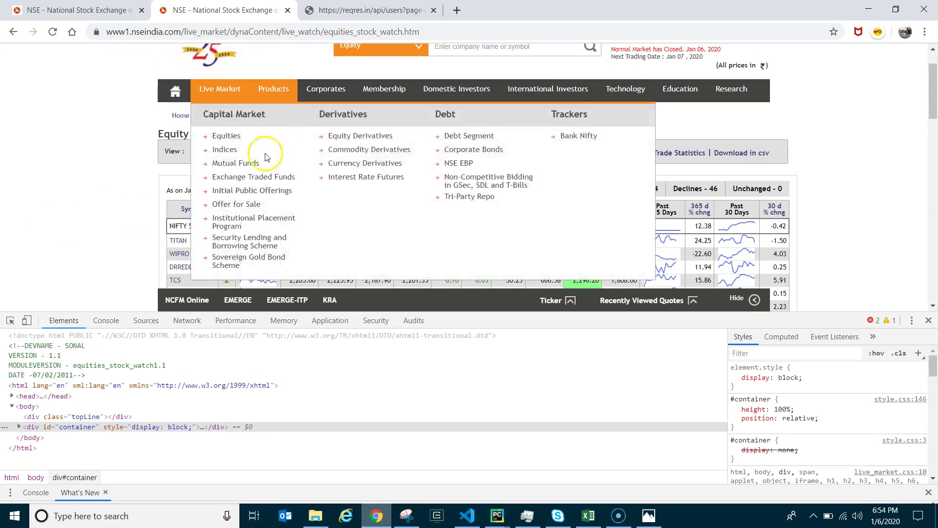
click(237, 153)
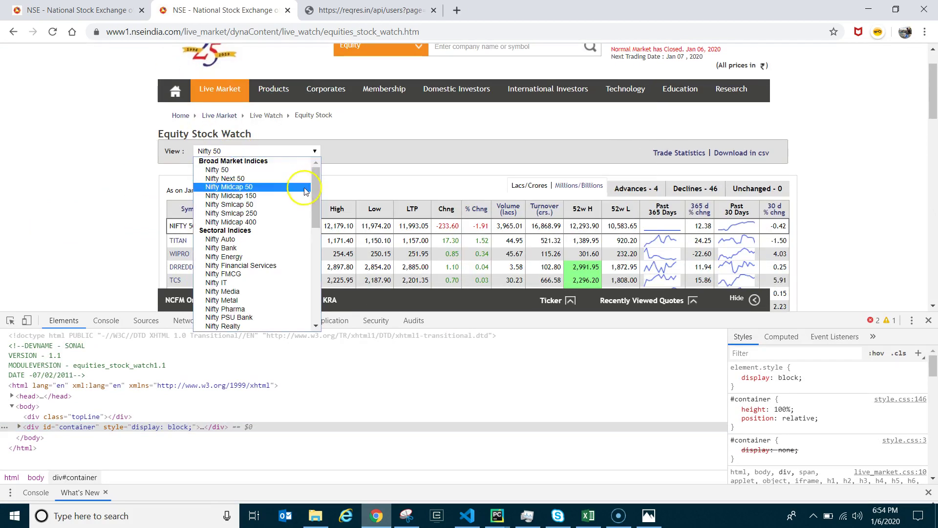
drag(316, 196, 315, 309)
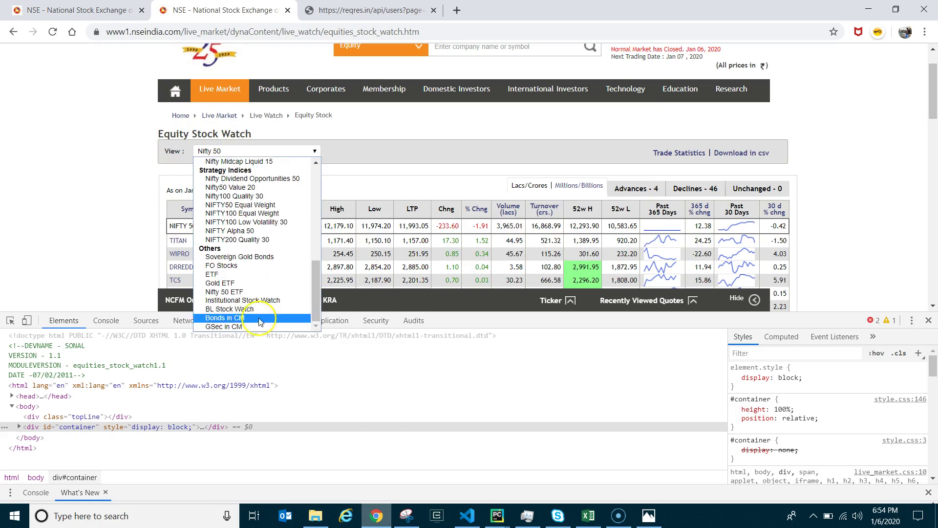
click(231, 267)
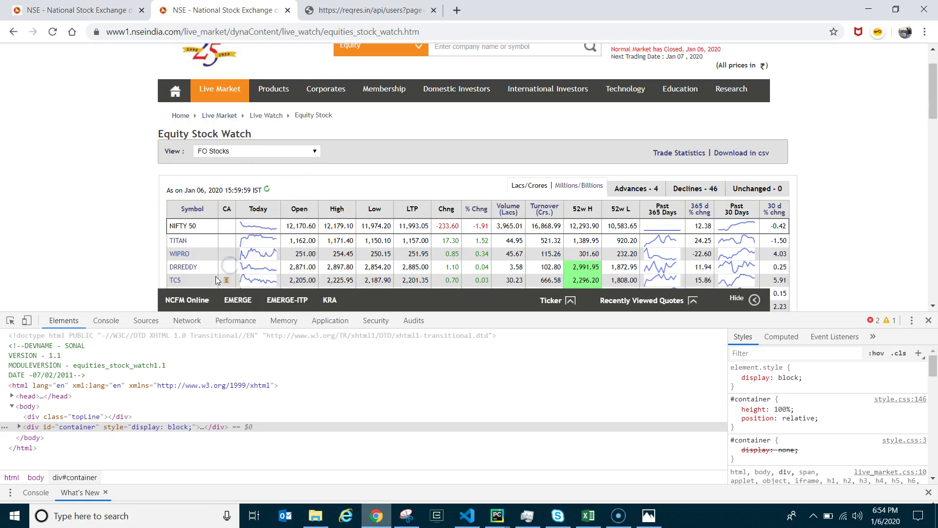
Copy the foSecStockWatch.json Request URL from the Network tab and return to Excel.
click(176, 320)
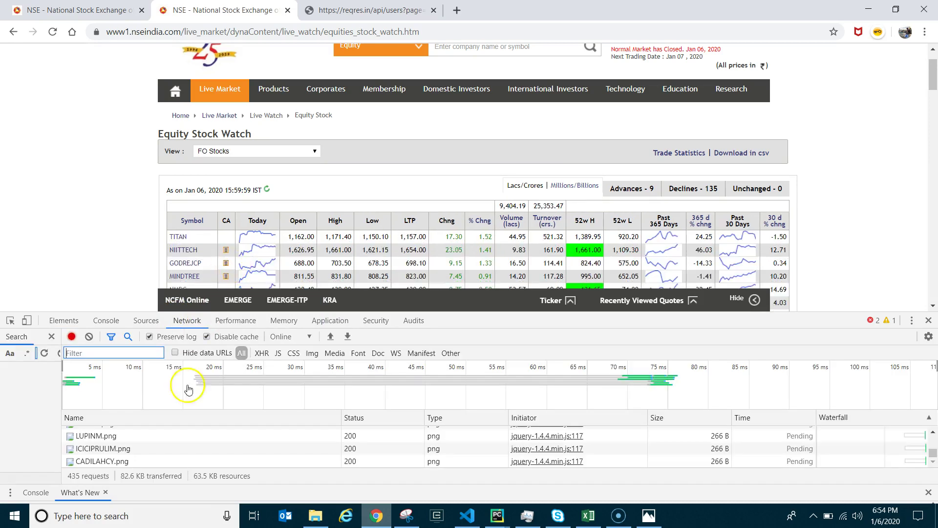
drag(477, 321, 503, 130)
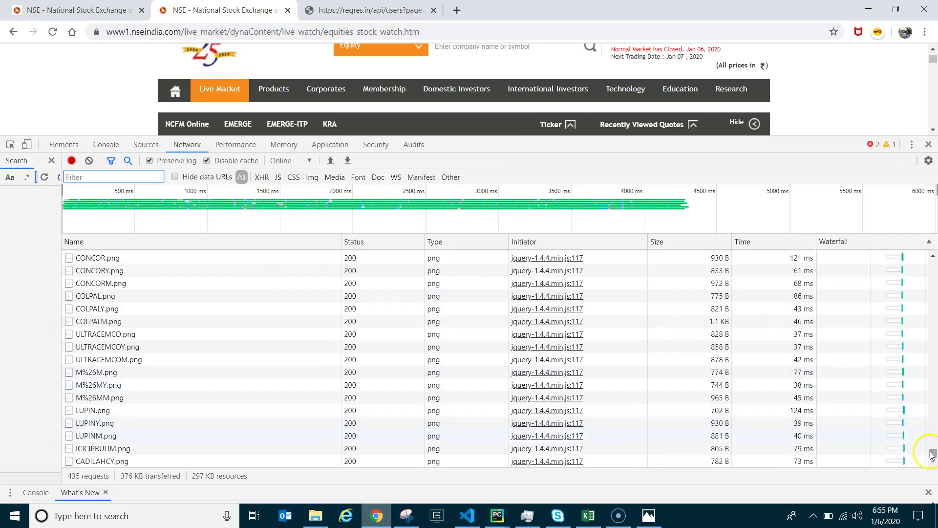
drag(932, 453, 934, 254)
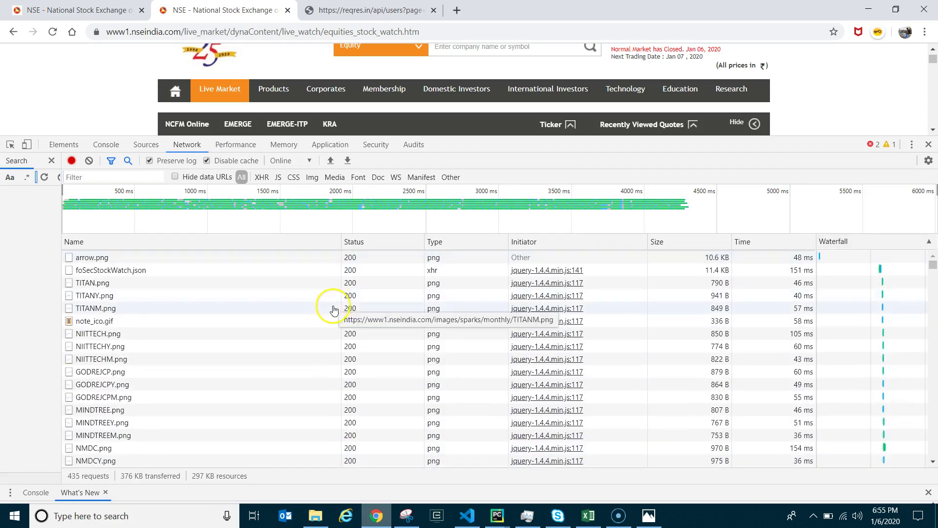
click(142, 270)
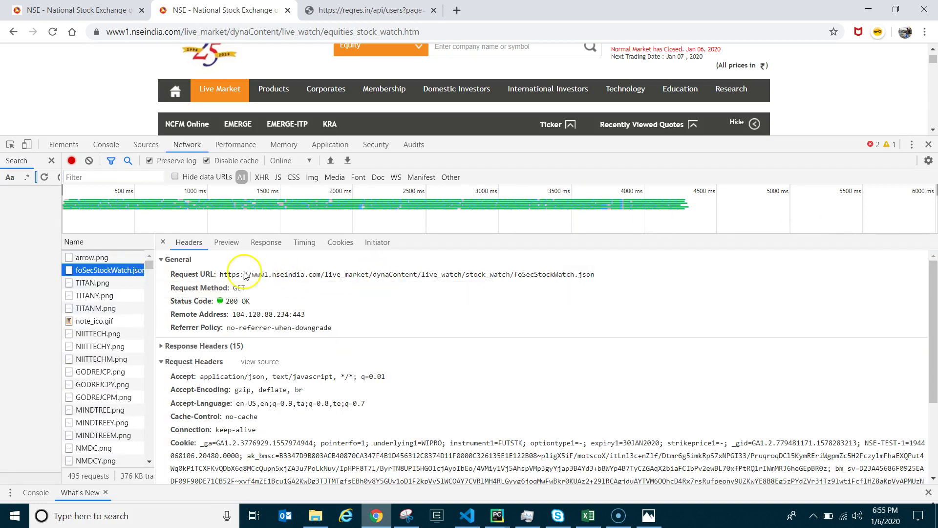
drag(218, 274, 591, 276)
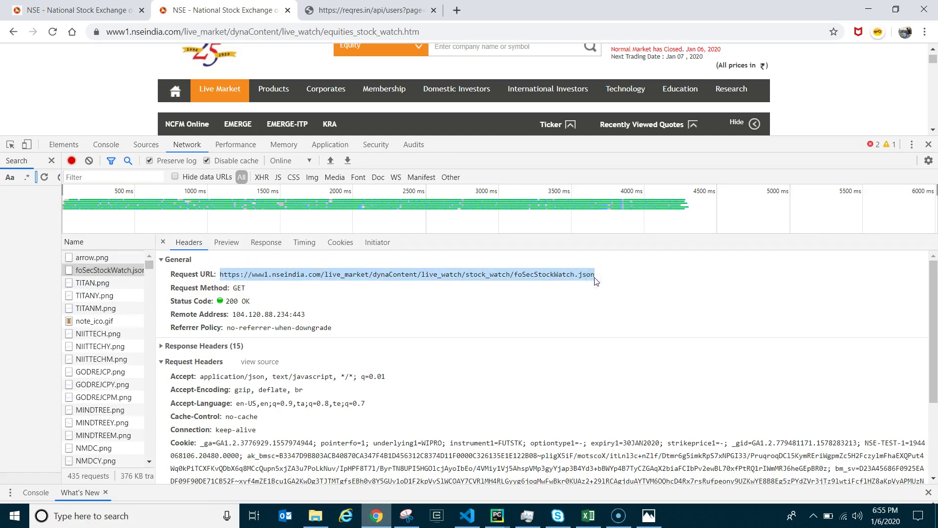
key(alt+Tab)
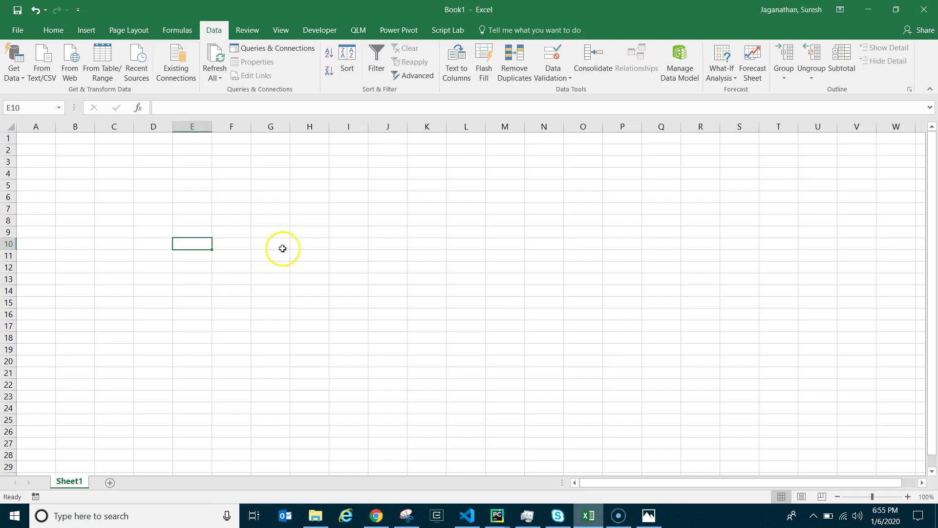
Import From Web with the pasted foSecStockWatch.json URL, which fails with Unable to connect.
click(70, 66)
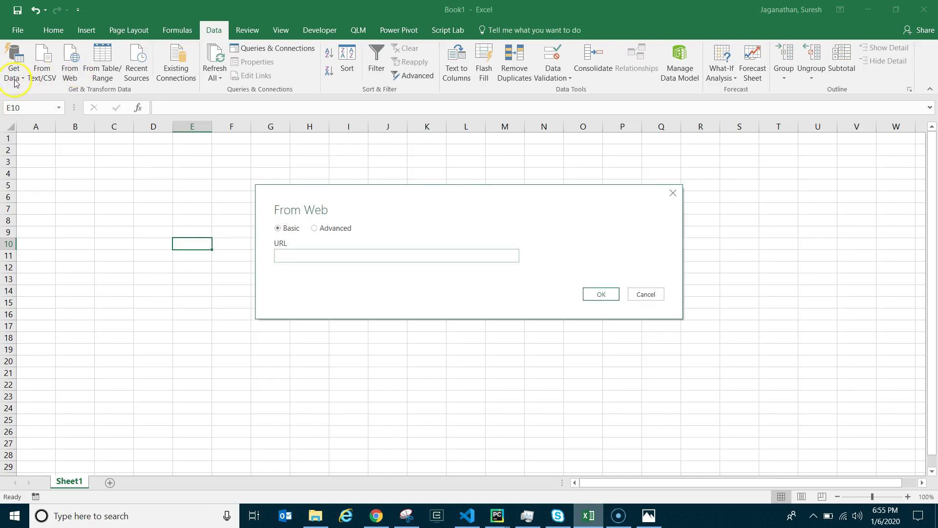
click(318, 254)
key(ctrl+v)
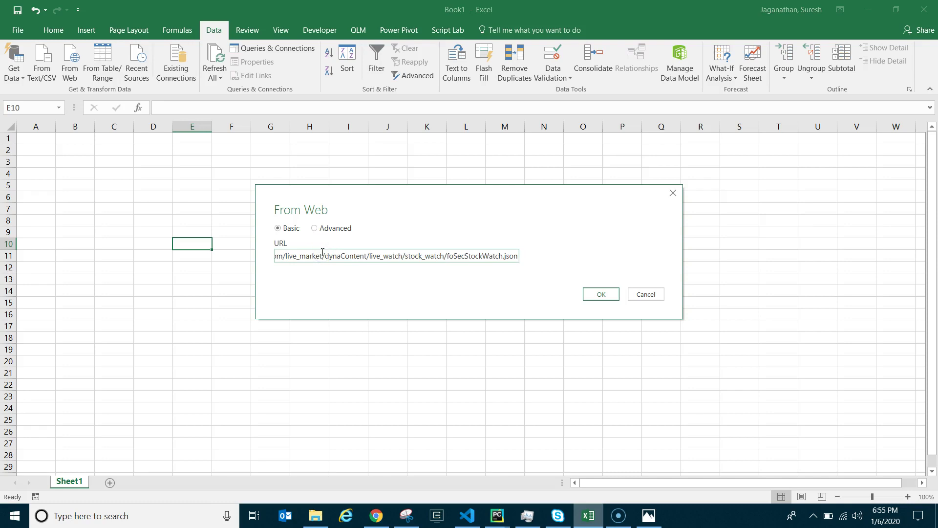
click(596, 295)
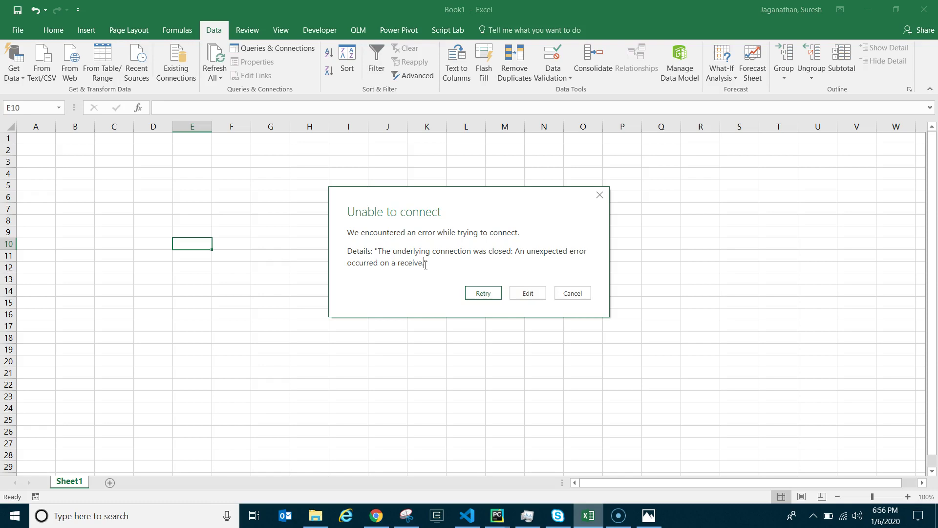
Inspect the foSecStockWatch.json request headers, selecting Accept-Encoding, Accept-Language and the Cookie's bm_sv part.
click(377, 517)
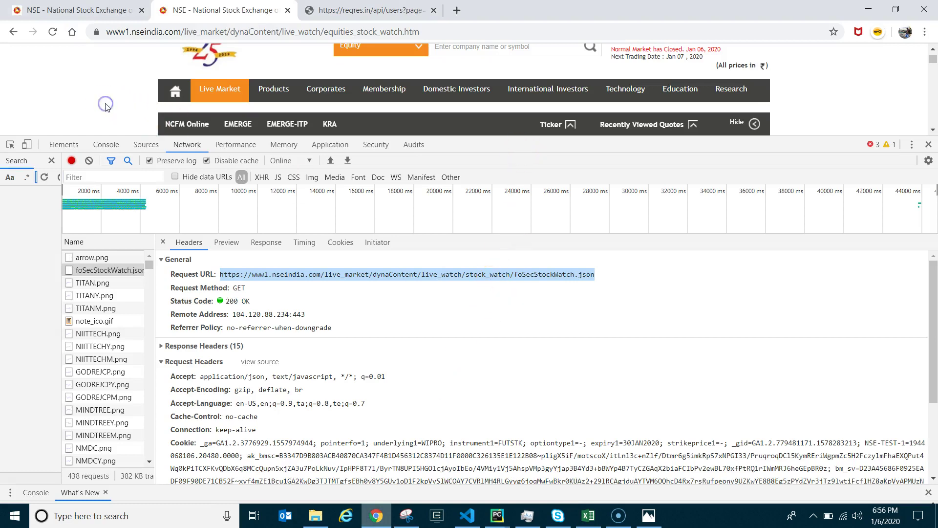
drag(508, 138, 512, 91)
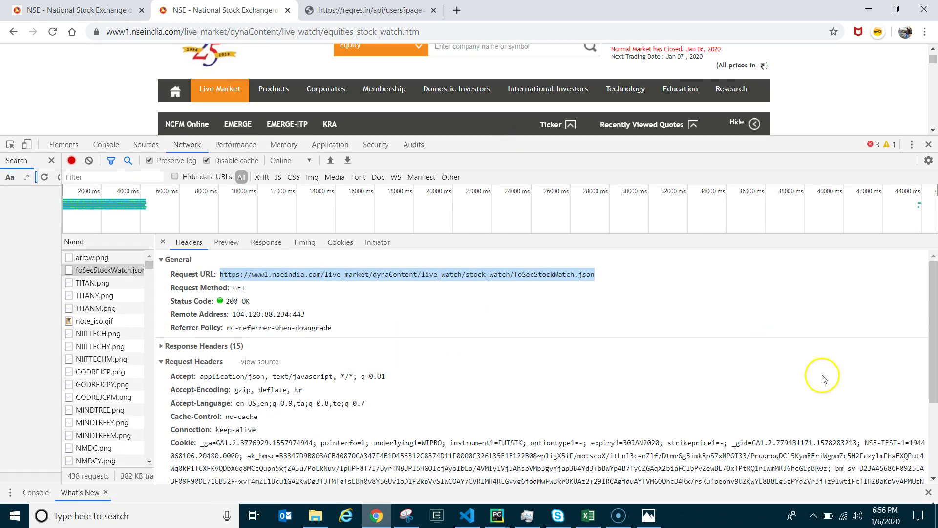
drag(934, 293, 934, 364)
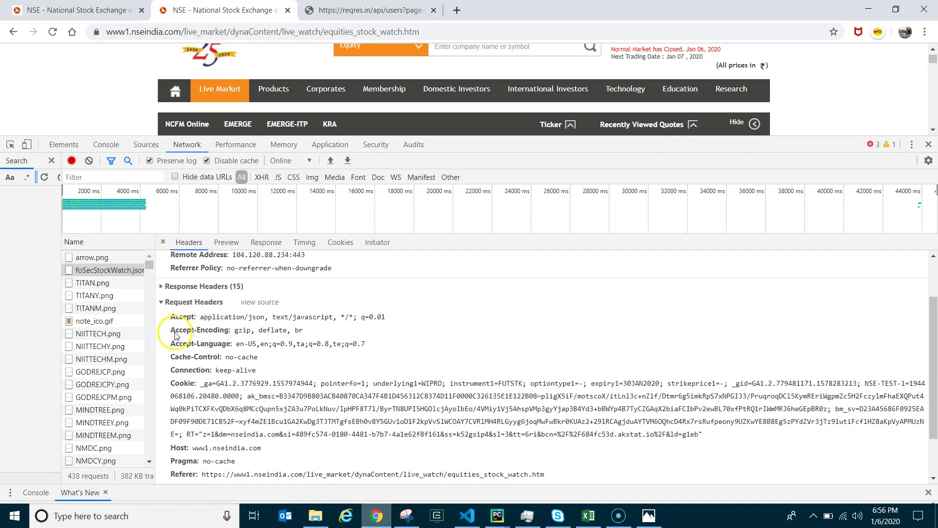
drag(171, 330, 224, 330)
drag(171, 343, 226, 344)
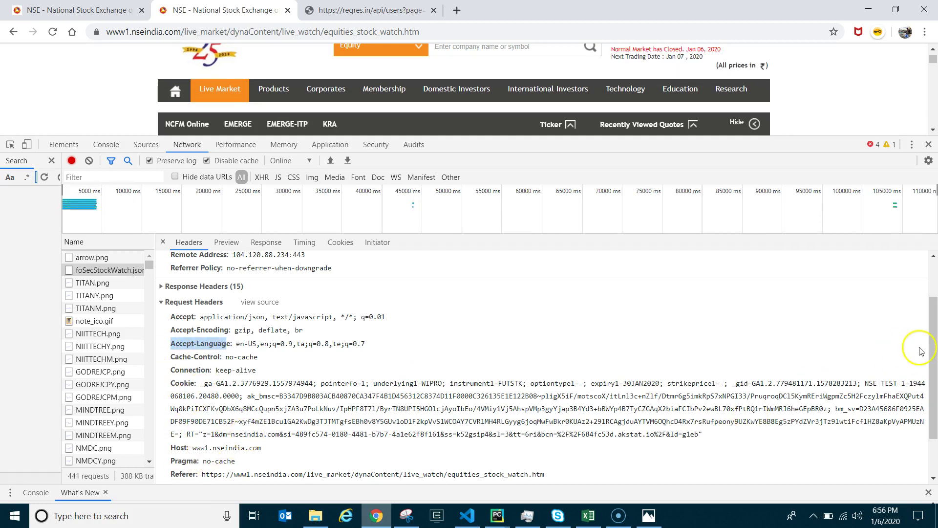
scroll(928, 415, down, 2)
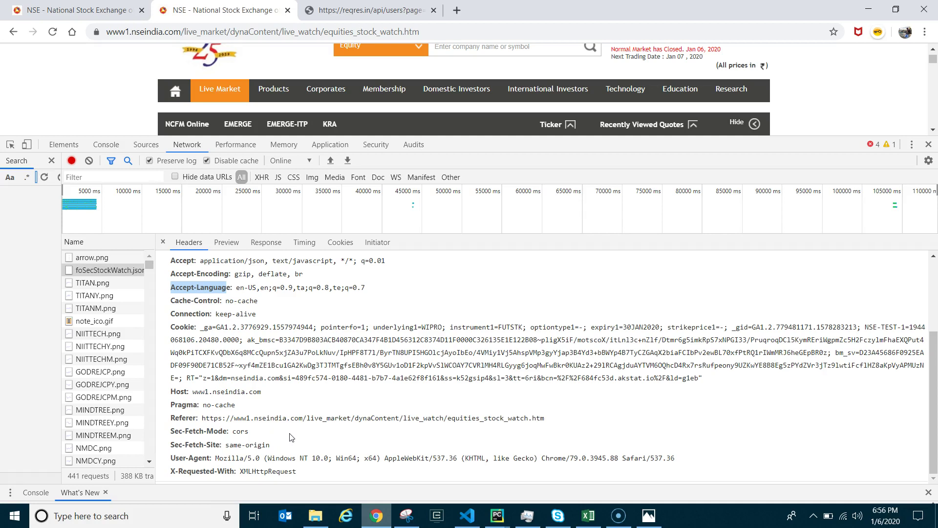
click(179, 328)
drag(178, 330, 439, 359)
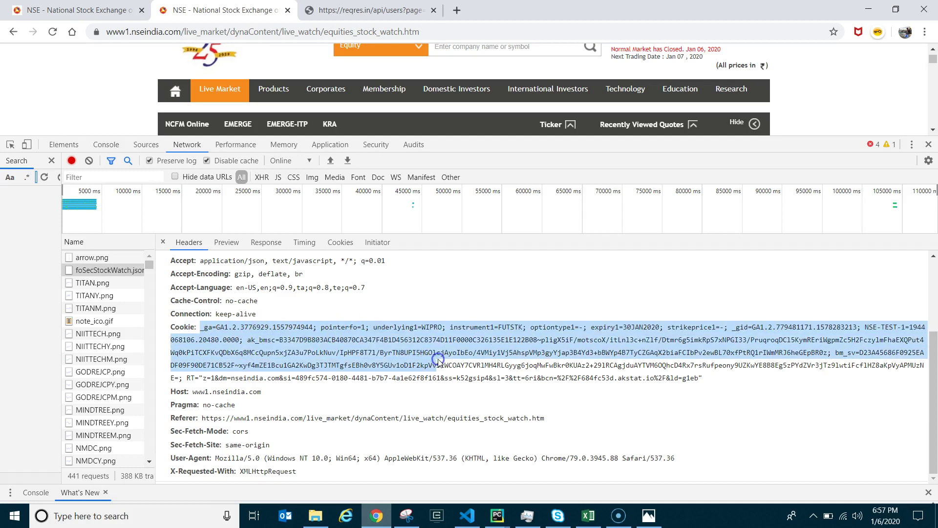
click(746, 397)
drag(835, 353, 181, 383)
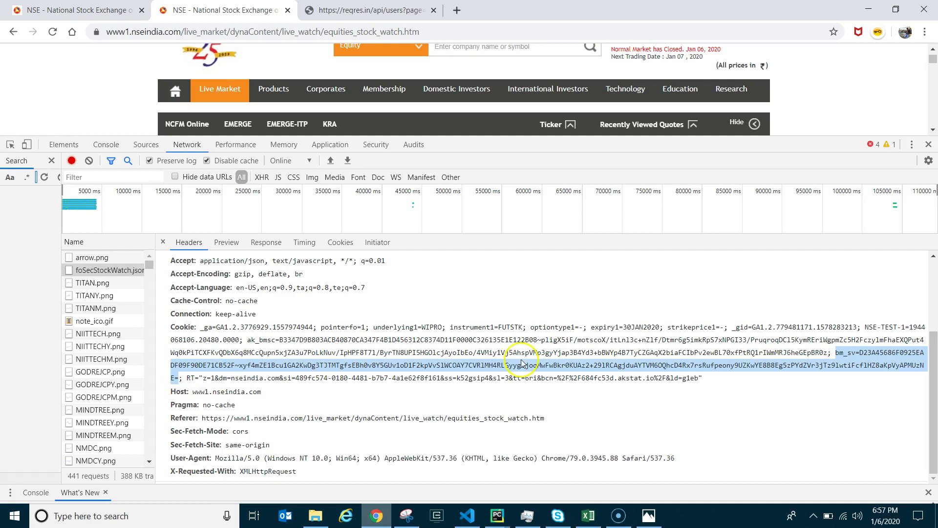
click(503, 325)
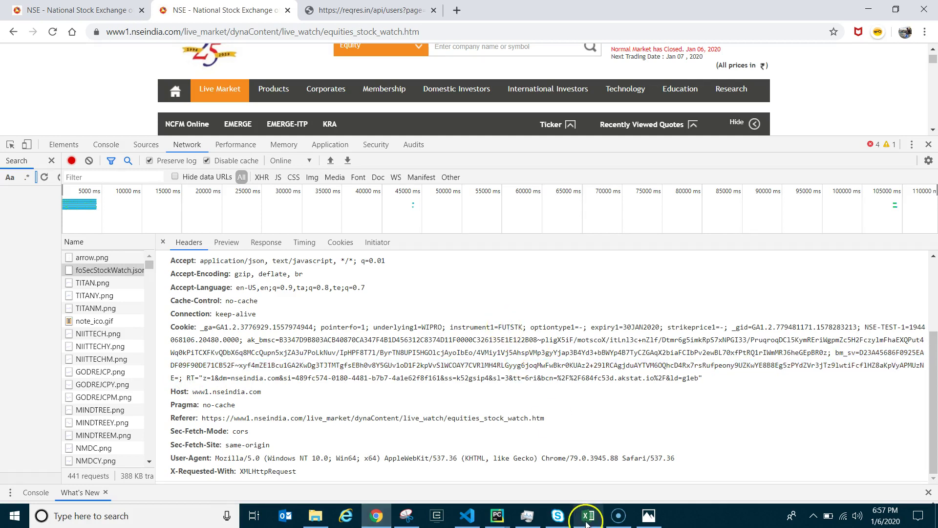
Reopen the web query in Advanced mode and add an AcceptEncoding header set to 'gzip, deflate'.
click(586, 522)
click(529, 293)
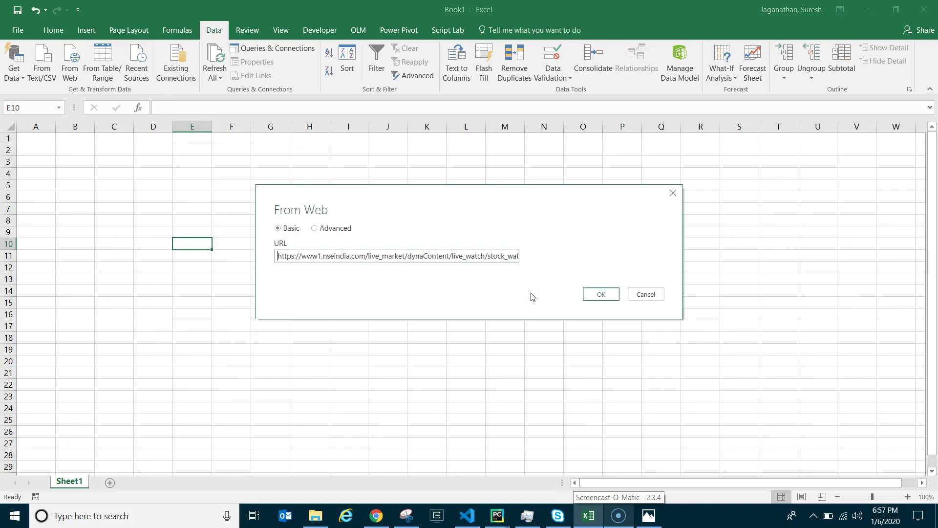
click(314, 228)
click(337, 256)
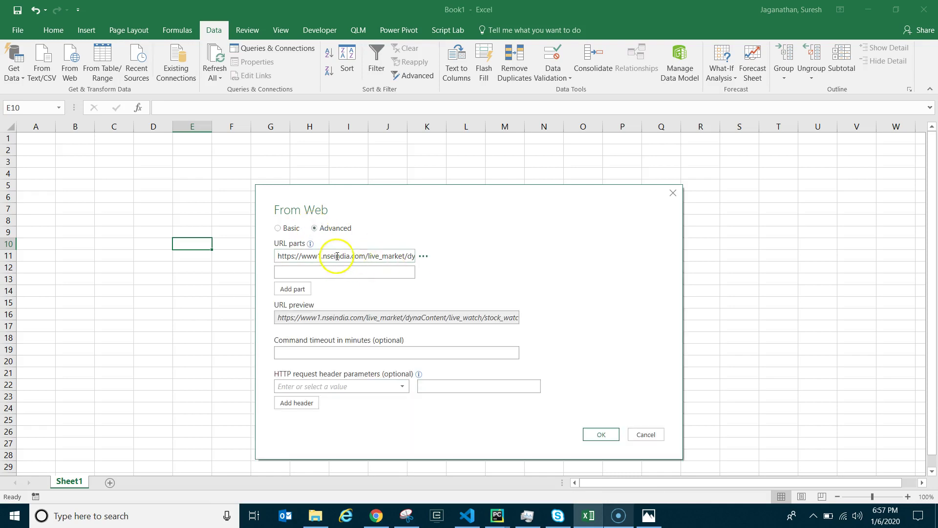
click(402, 386)
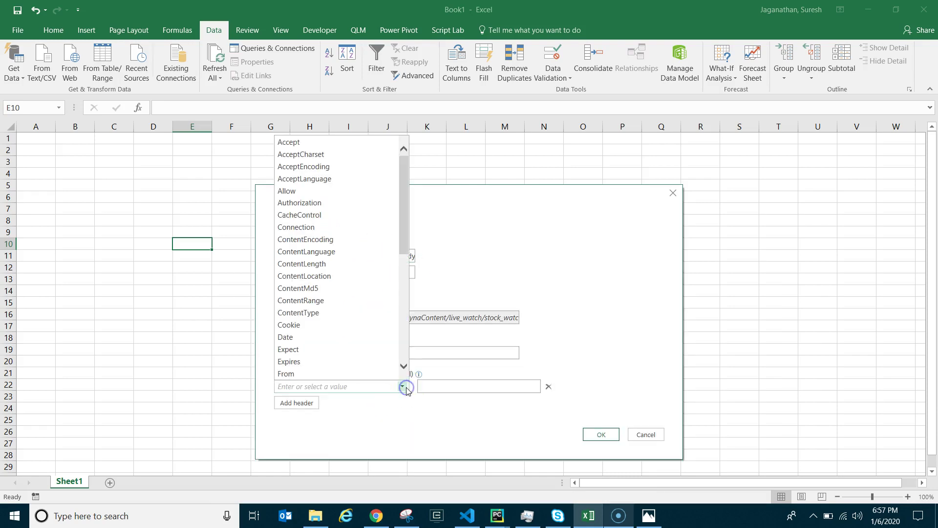
click(332, 166)
click(376, 515)
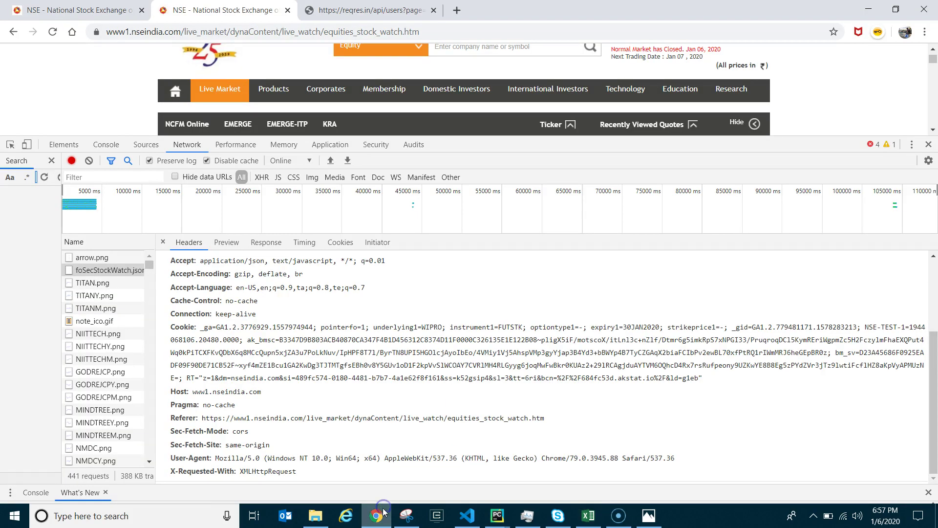
drag(235, 273, 286, 276)
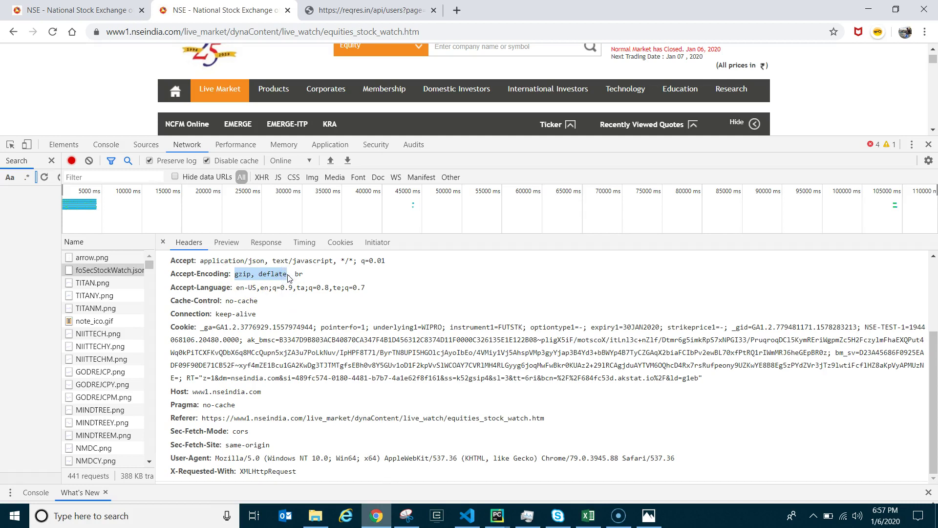
key(ctrl+c)
key(alt+Tab)
click(431, 387)
key(ctrl+v)
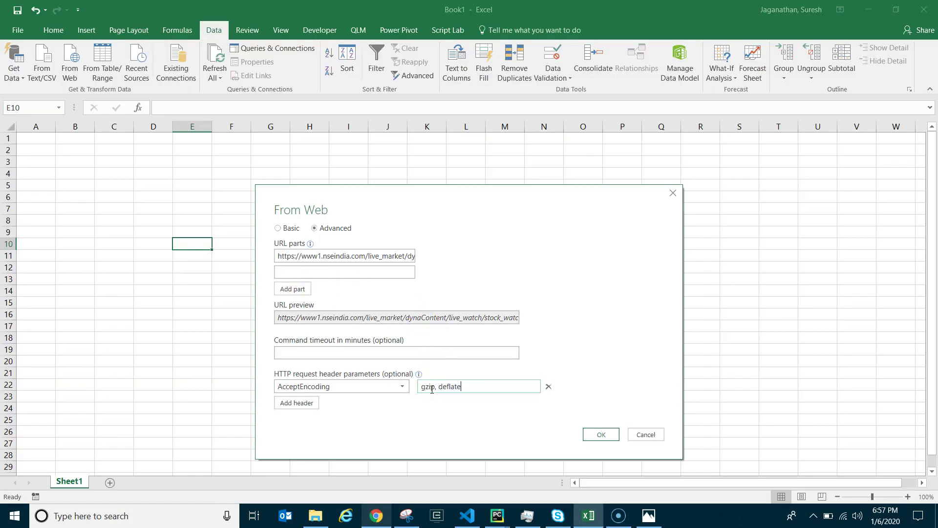
Add an AcceptLanguage header with the Accept-Language value copied from DevTools.
click(299, 403)
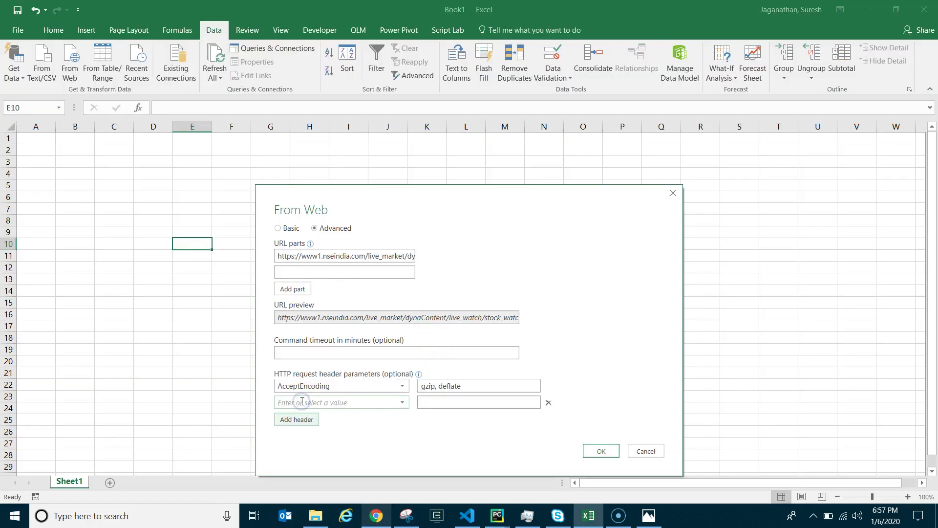
click(402, 403)
click(336, 195)
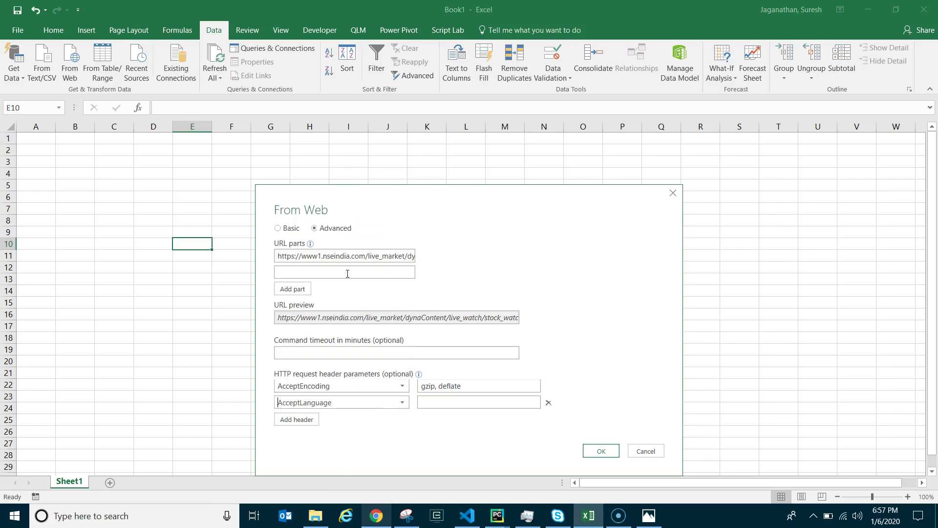
click(375, 515)
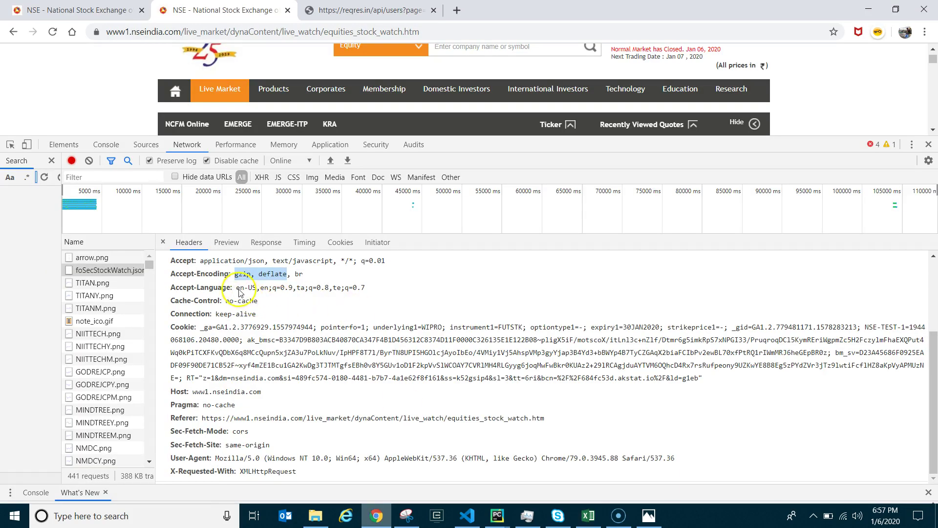
drag(238, 289, 362, 291)
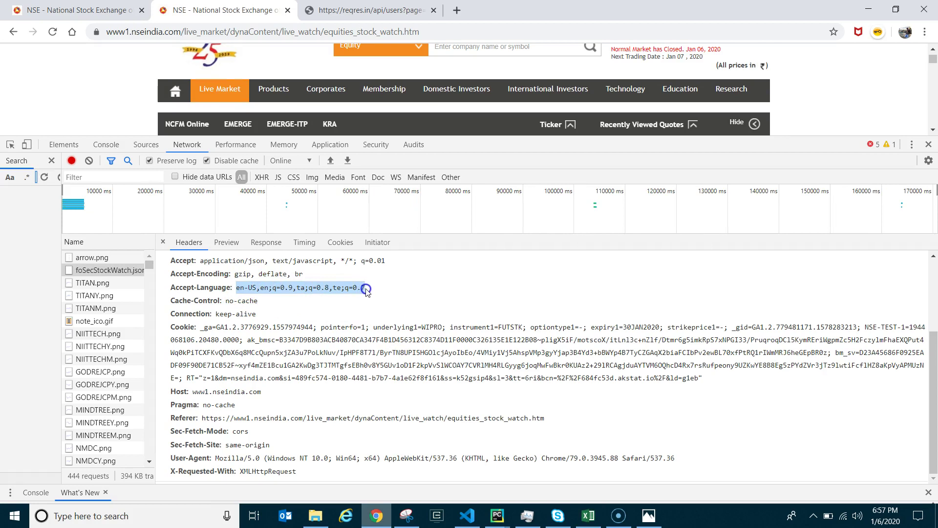
key(alt+Tab)
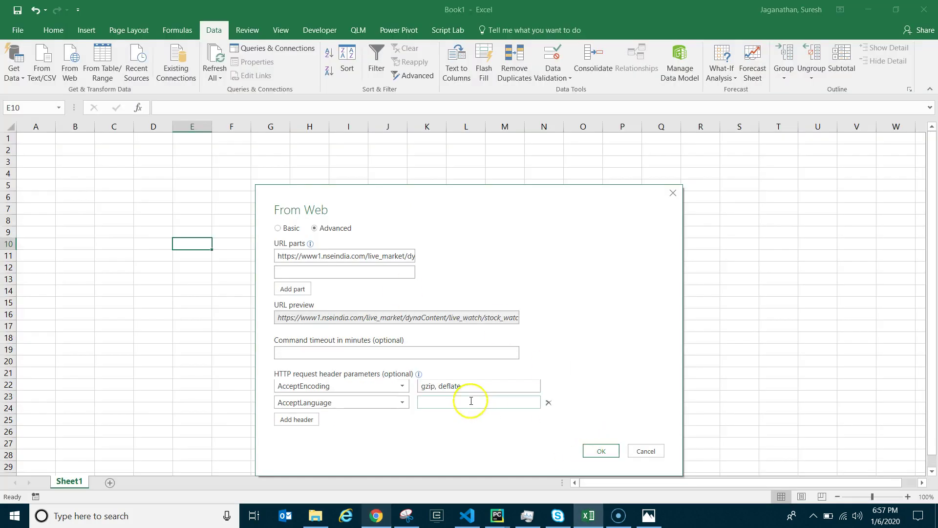
key(ctrl+v)
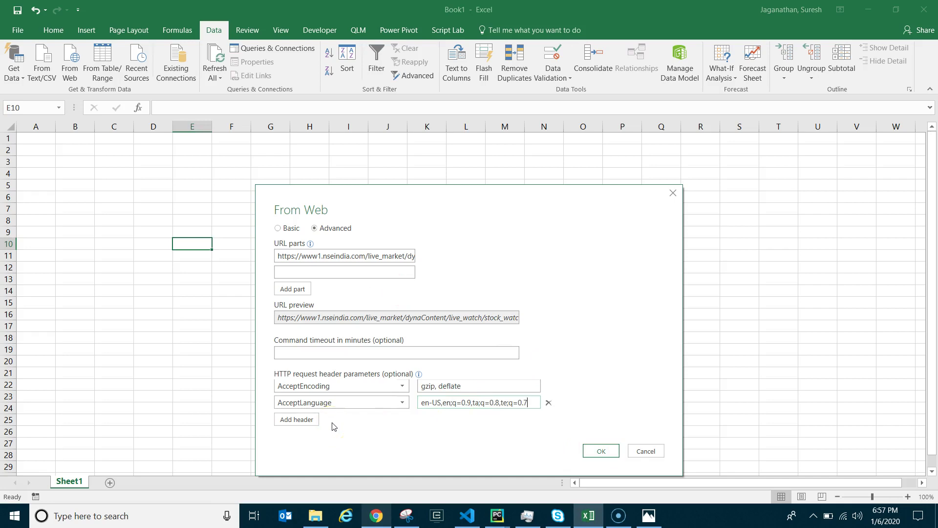
Add a UserAgent header with the browser's copied User-Agent string.
click(298, 419)
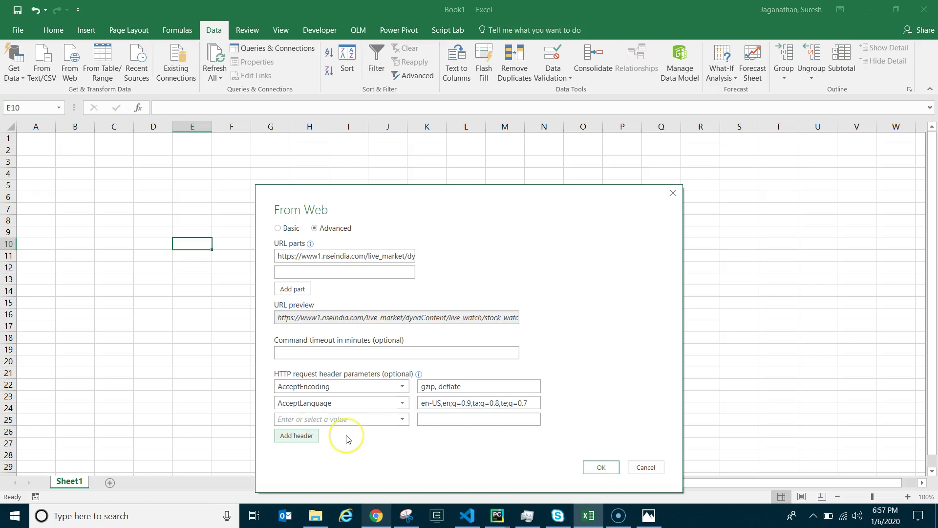
key(alt+Tab)
drag(216, 458, 675, 459)
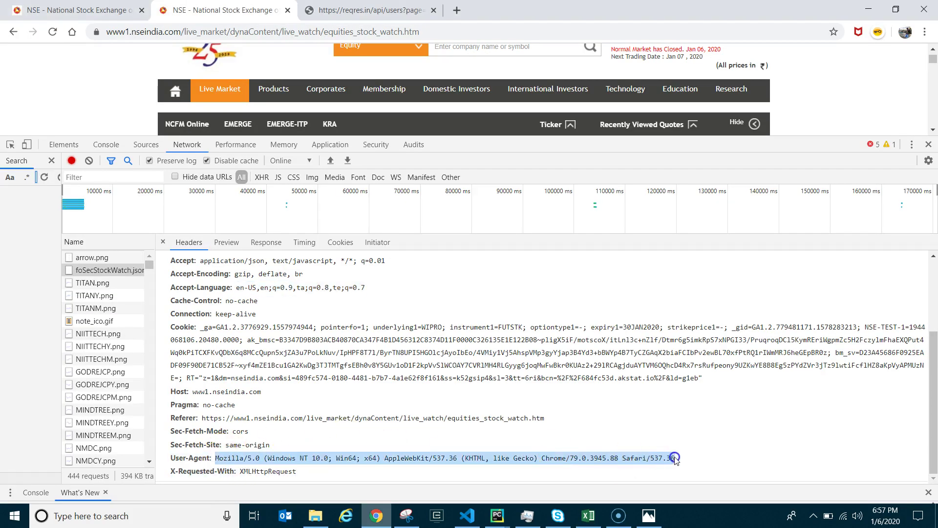
key(alt+Tab)
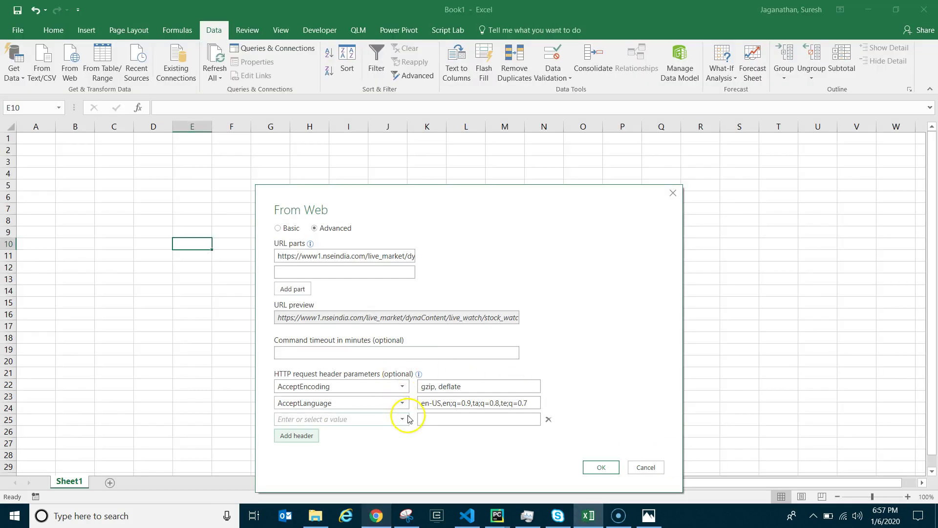
click(404, 418)
drag(409, 243, 411, 373)
click(337, 384)
click(446, 421)
key(ctrl+v)
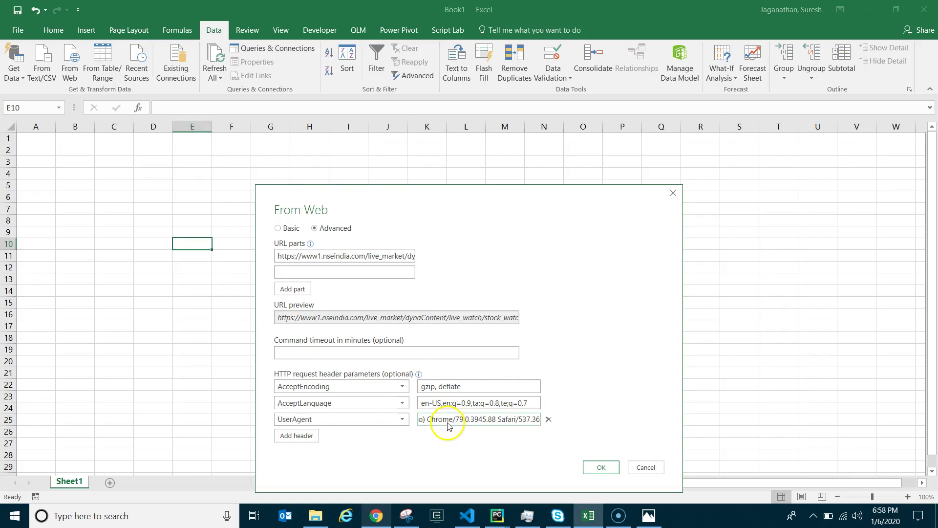
Add a Cookie header with the copied bm_sv cookie value and run the web query.
click(300, 435)
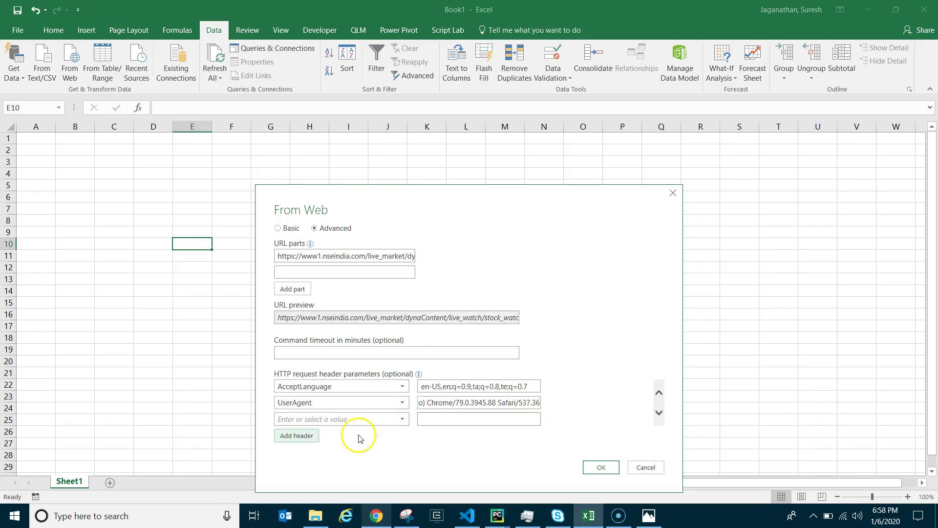
click(403, 421)
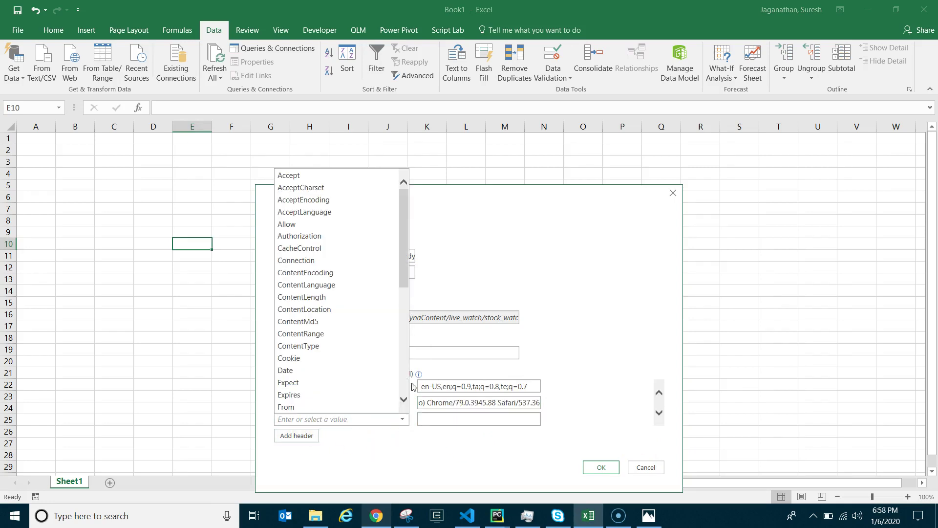
click(303, 362)
click(441, 421)
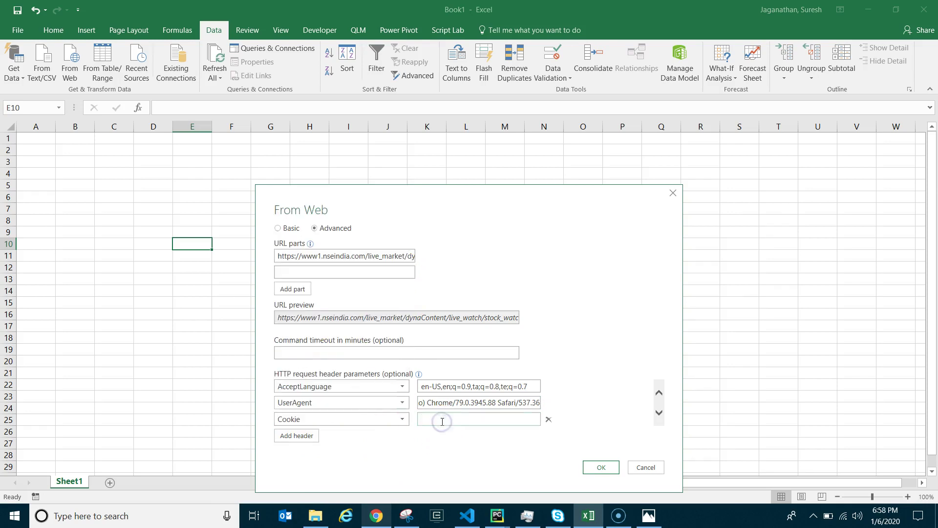
key(alt+Tab)
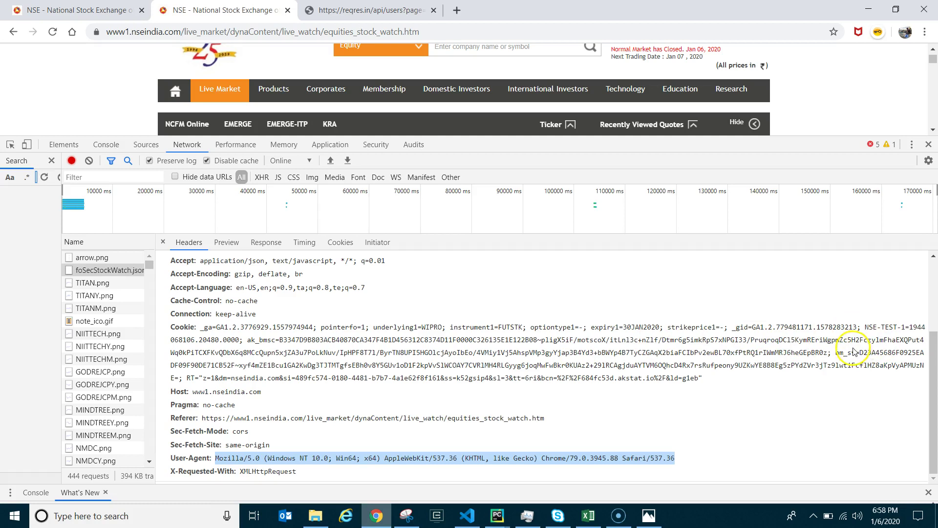
click(860, 353)
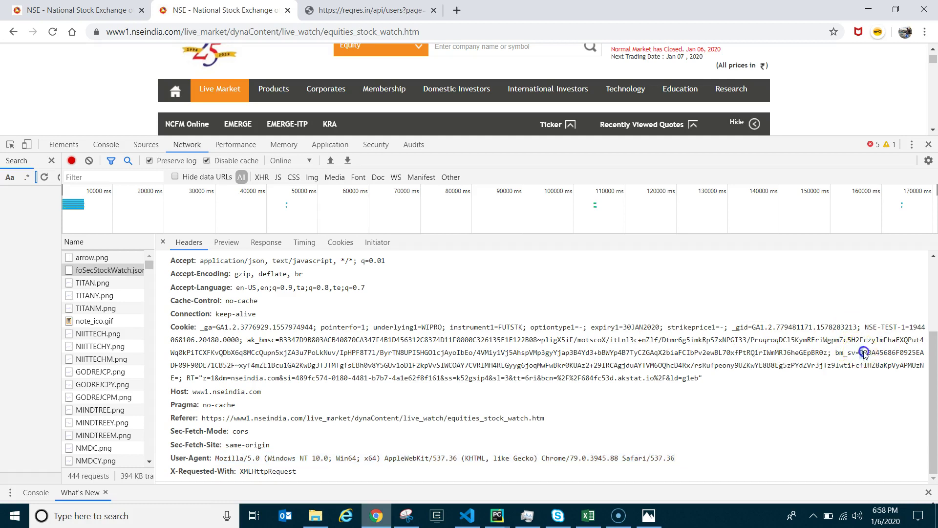
drag(867, 357, 182, 382)
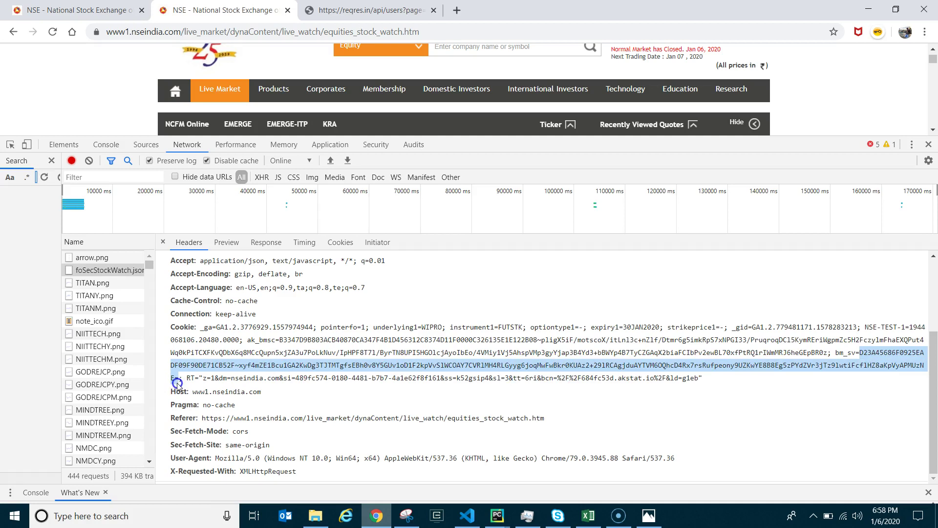
drag(179, 386, 187, 386)
key(alt+Tab)
click(467, 417)
key(ctrl+v)
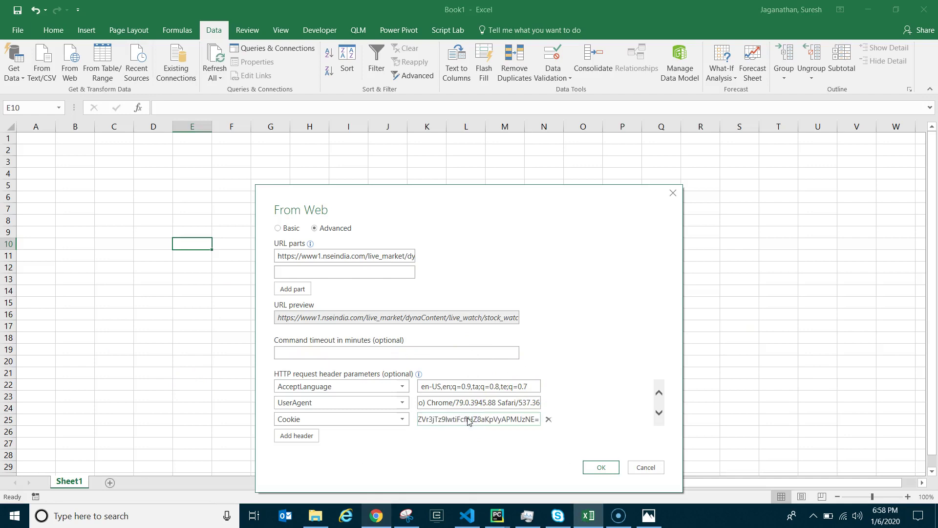
click(601, 467)
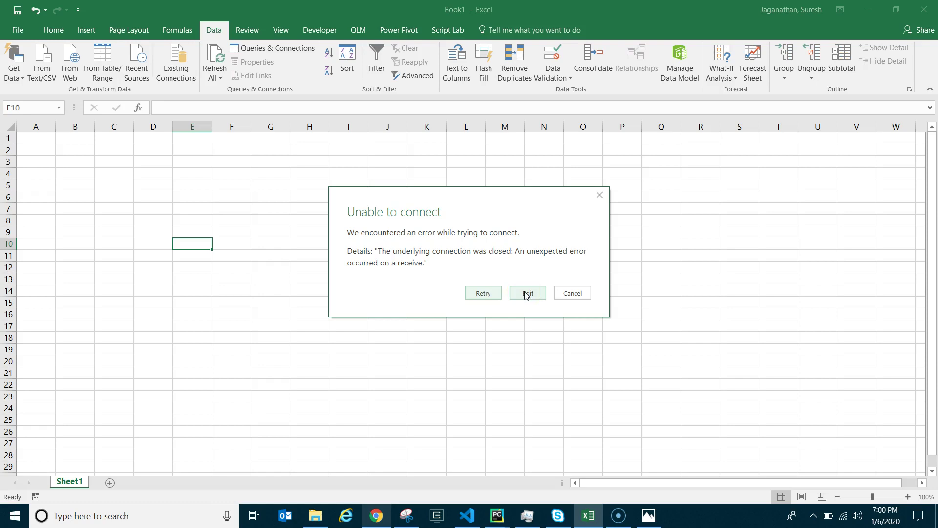
Reopen the From Web dialog to check the AcceptEncoding through Cookie header rows, then return to Chrome.
click(526, 295)
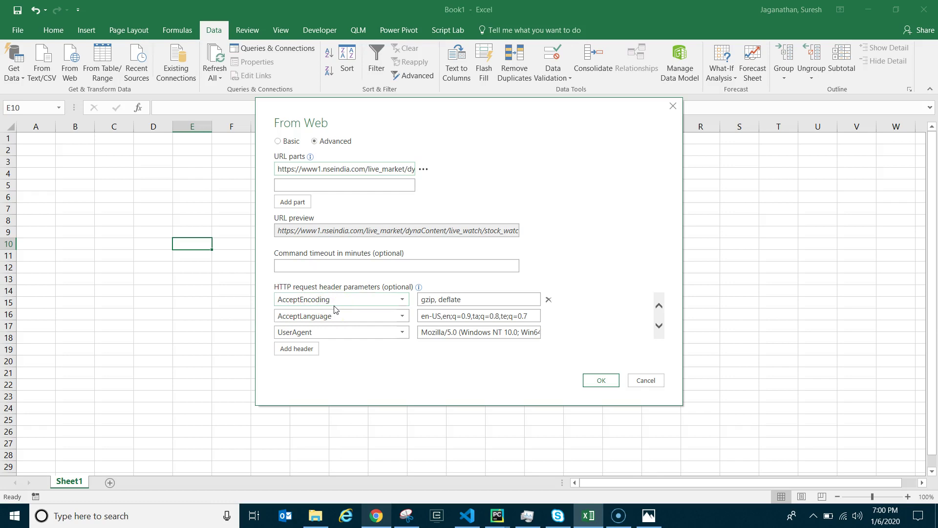
click(658, 326)
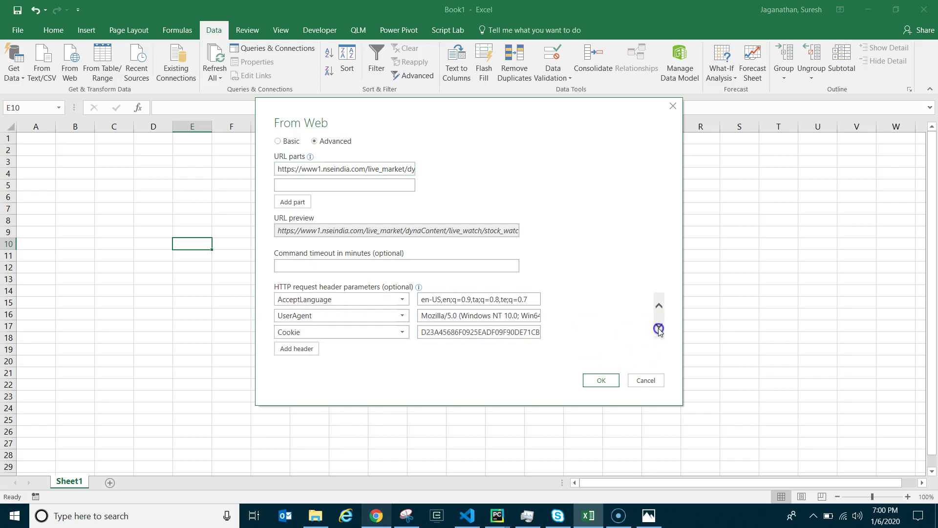
click(659, 305)
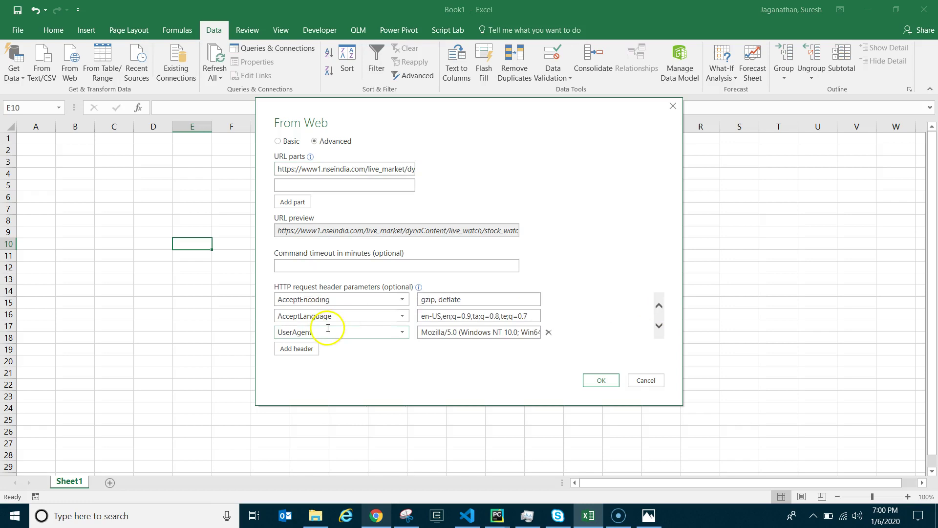
click(365, 518)
click(195, 291)
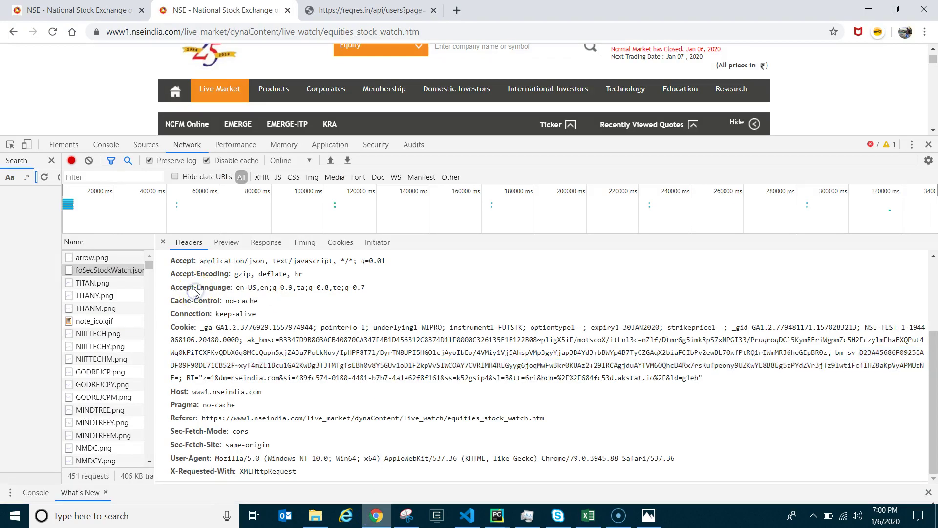
Reload the reqres.in/api/users?page=2 JSON page in Chrome and select its full address.
click(934, 359)
drag(934, 359, 933, 316)
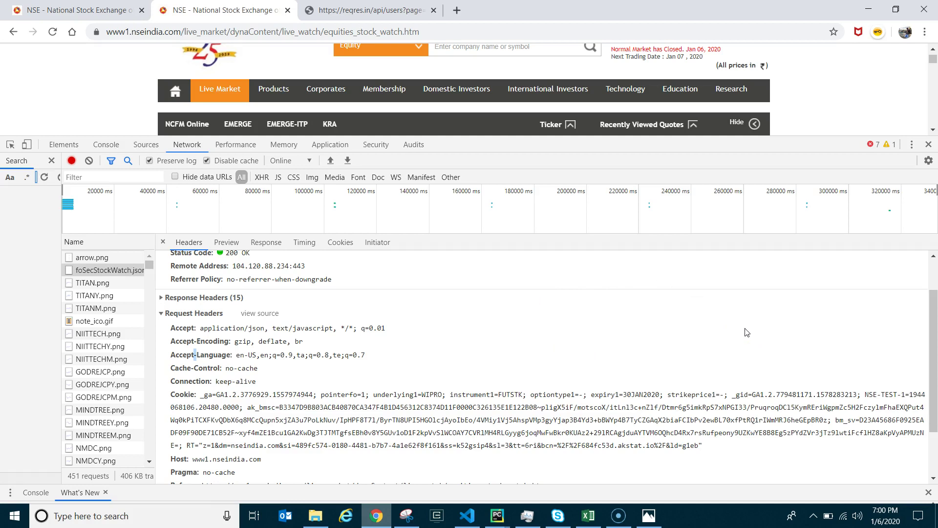
drag(933, 336, 931, 356)
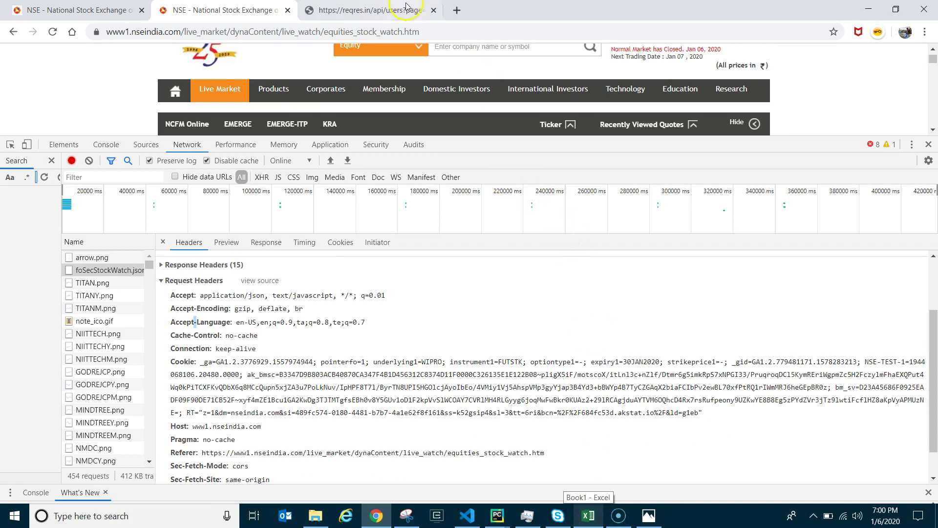
click(379, 10)
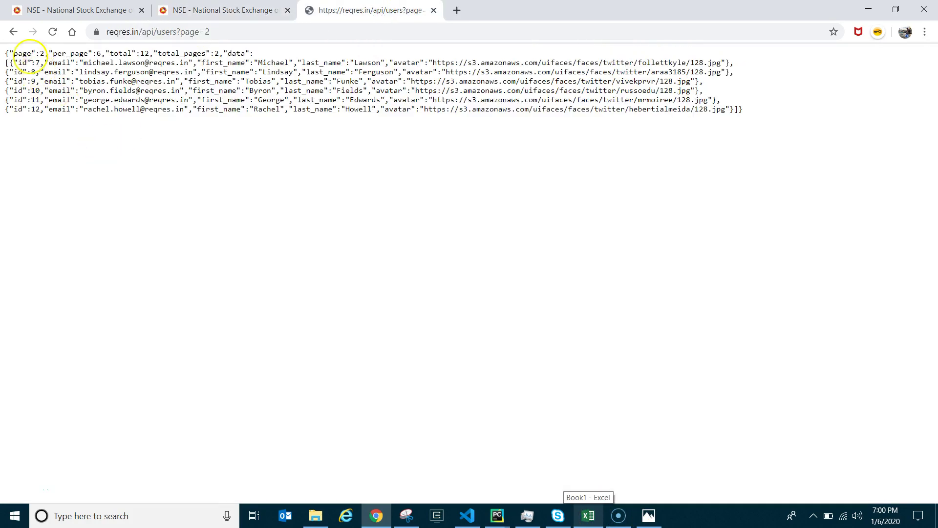
click(13, 32)
click(13, 32)
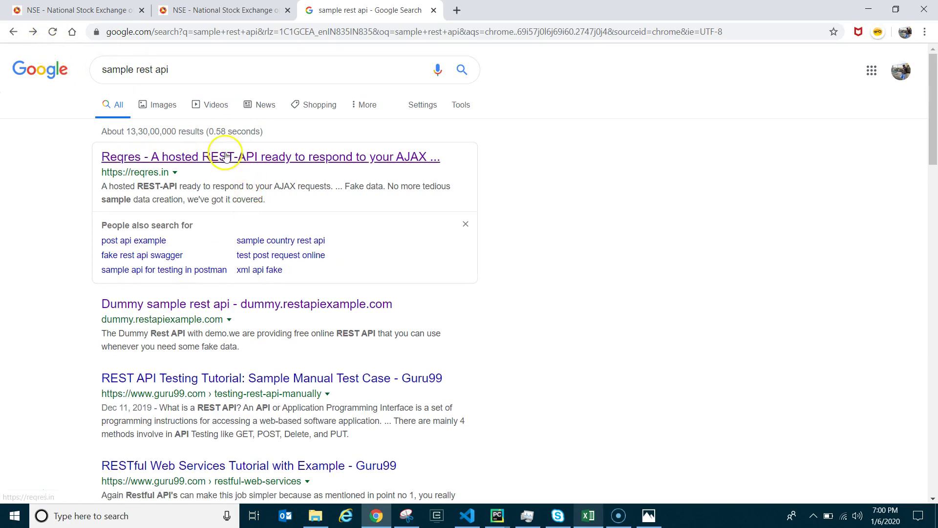
click(33, 33)
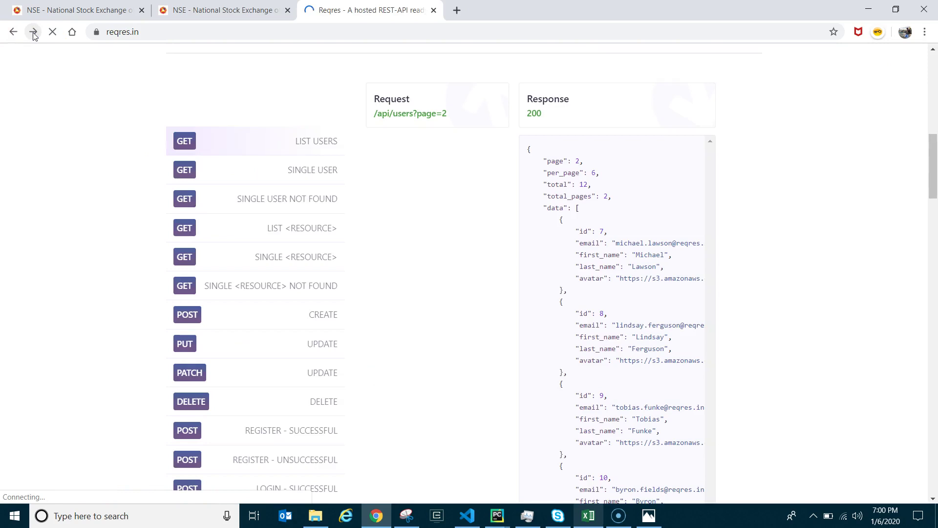
click(243, 33)
key(ctrl+c)
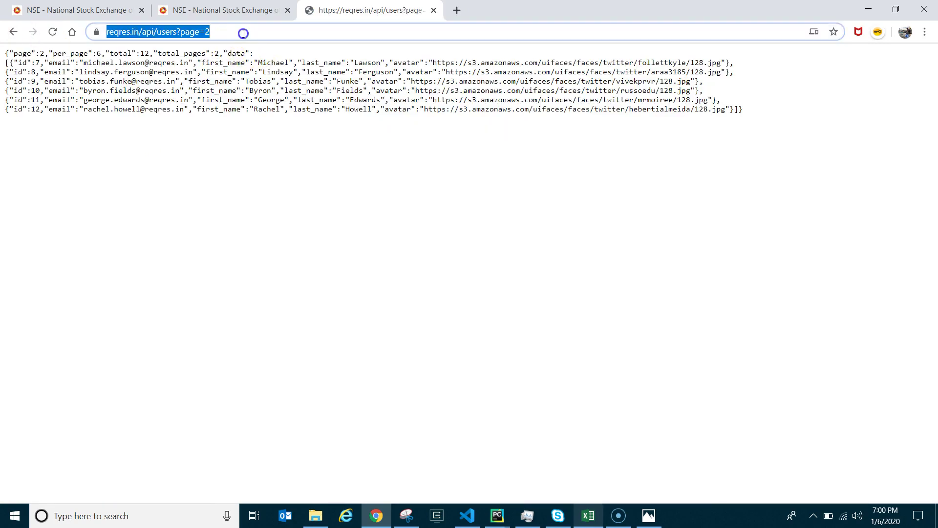
click(590, 514)
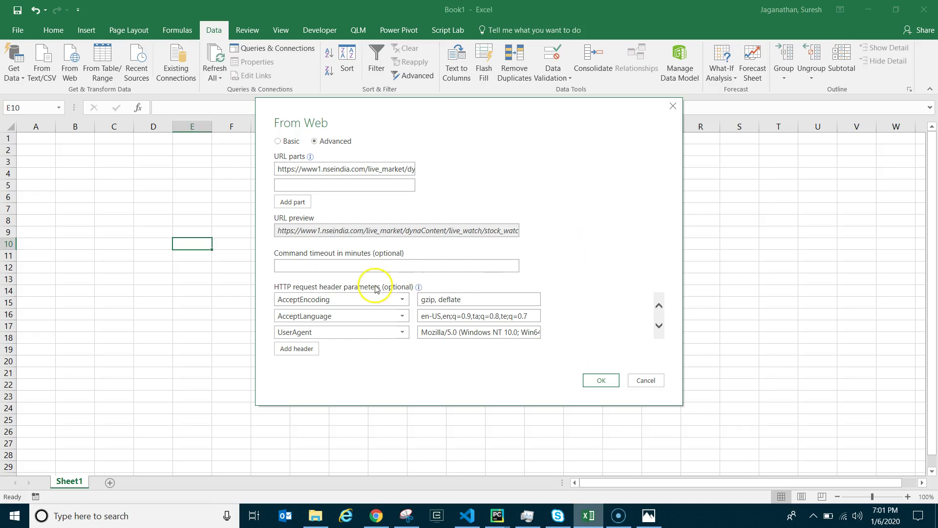
key(ctrl+a)
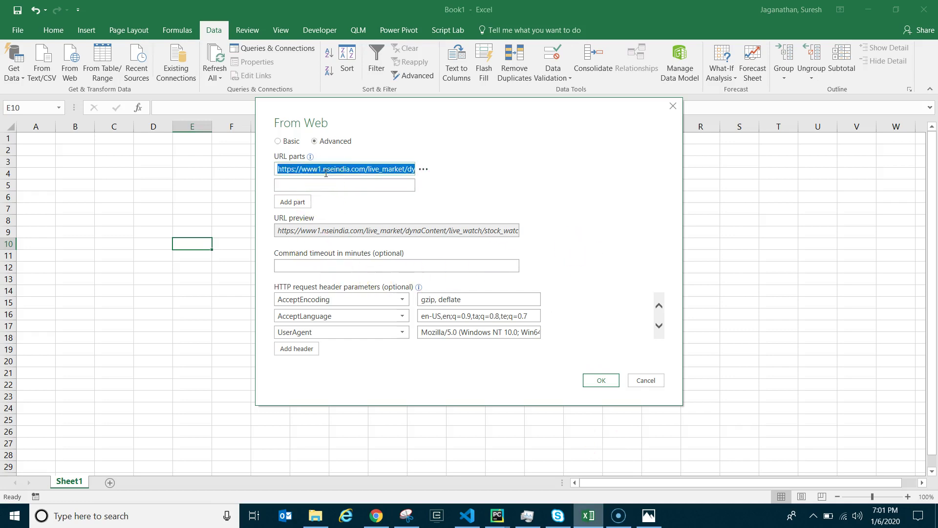
key(ctrl+v)
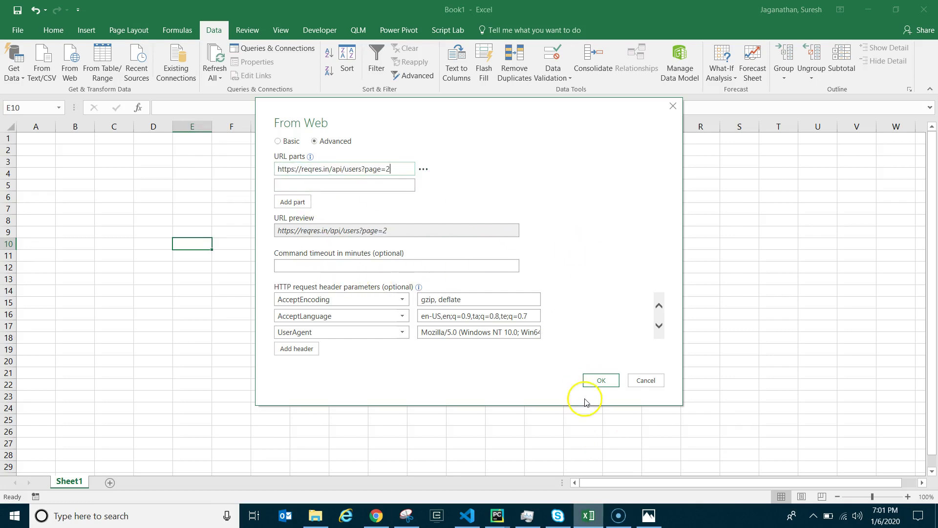
click(659, 326)
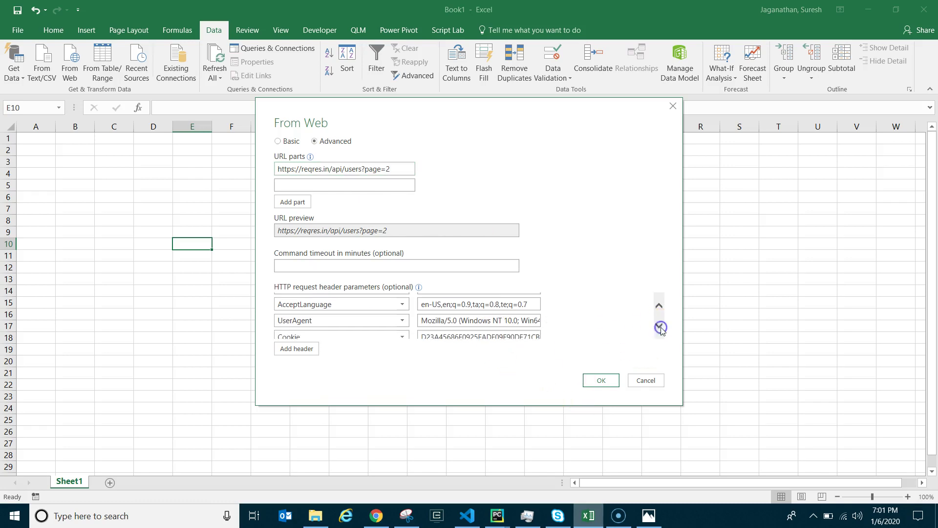
click(600, 380)
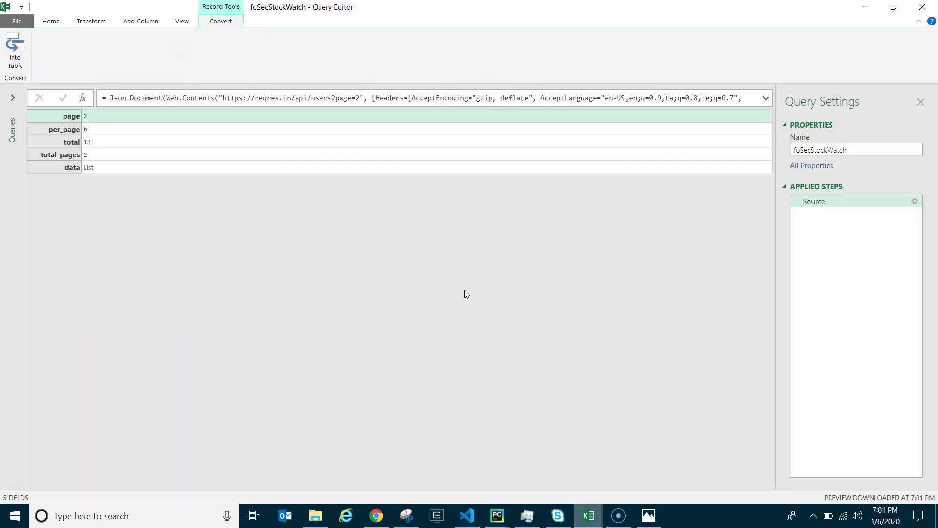
Expand the Queries pane and open the foSecStockWatch query in the Advanced Editor.
click(13, 98)
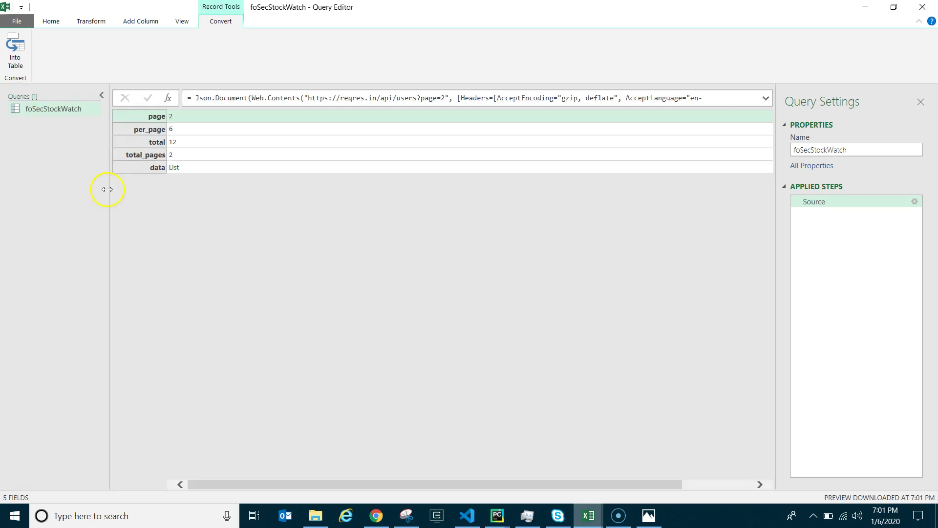
click(50, 21)
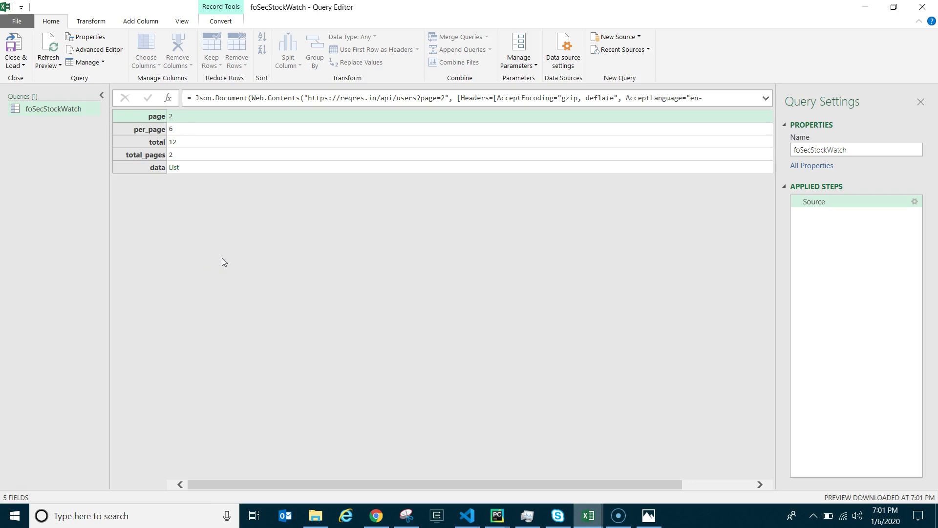
click(117, 54)
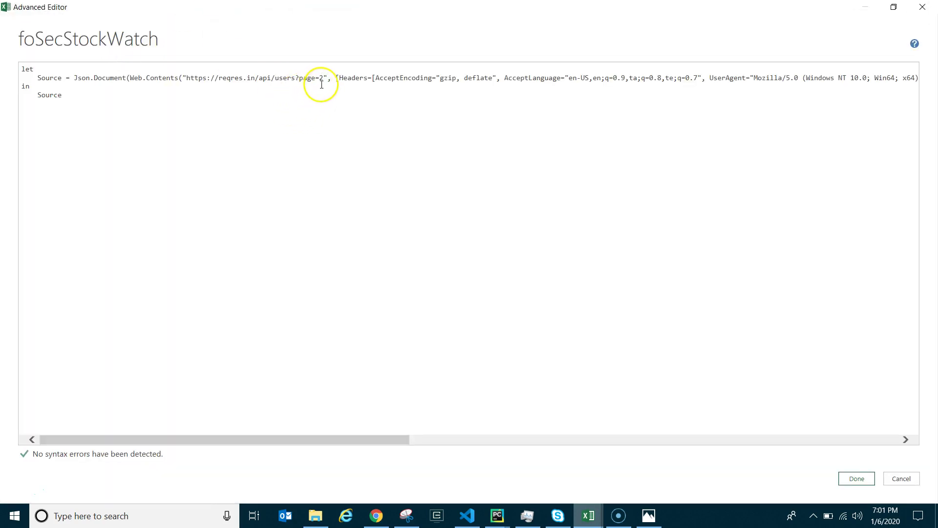
Paste the NSE foSecStockWatch.json request URL over the reqres.in address inside Web.Contents.
click(377, 516)
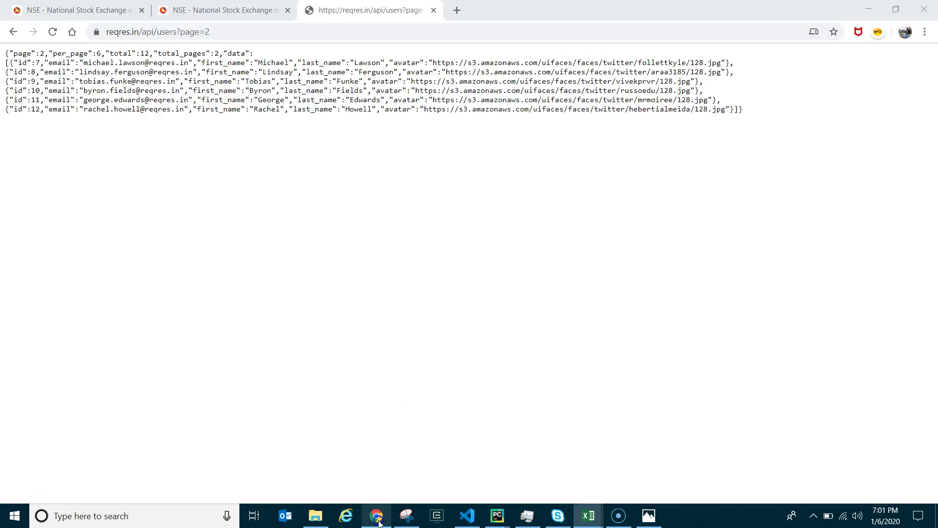
click(66, 8)
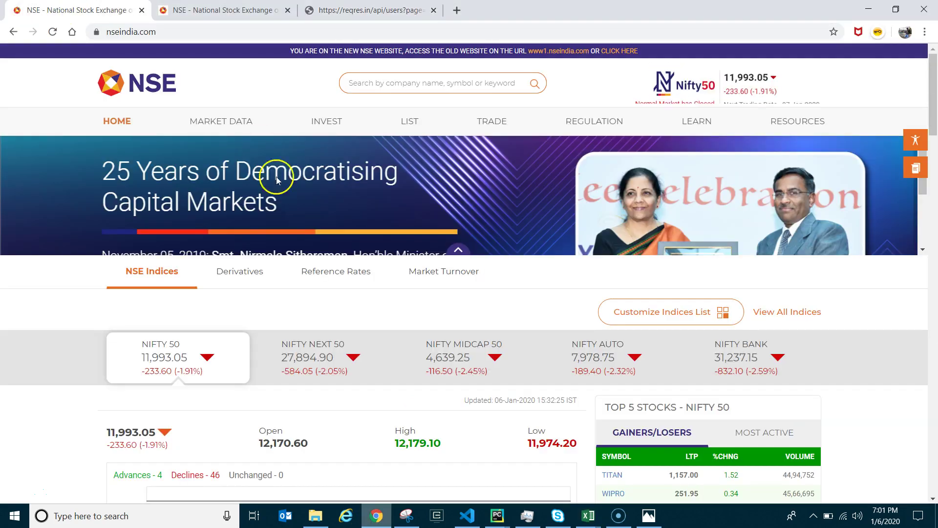
click(232, 10)
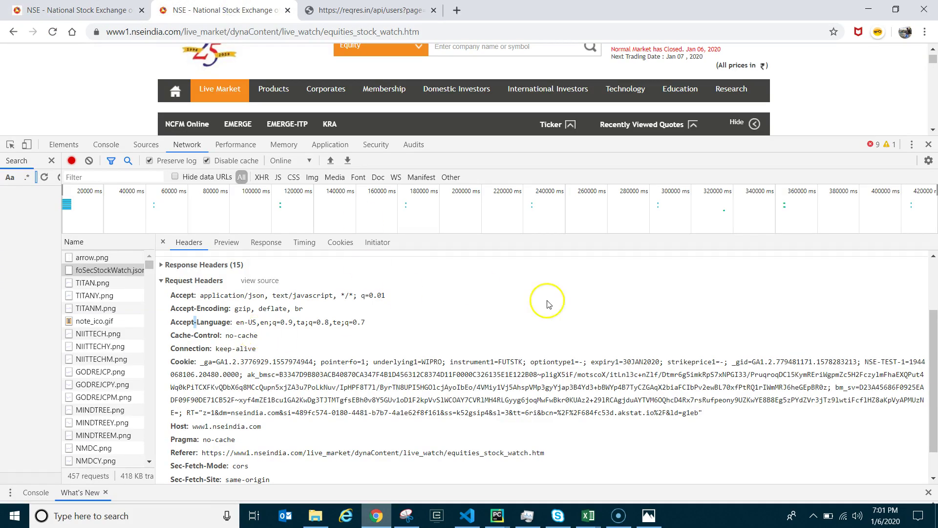
drag(932, 332, 934, 273)
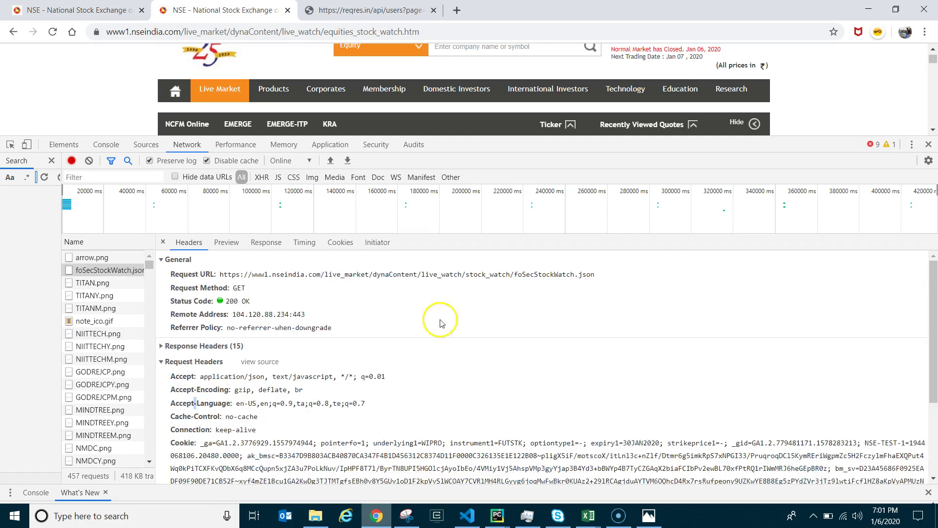
drag(222, 277, 600, 277)
key(ctrl+c)
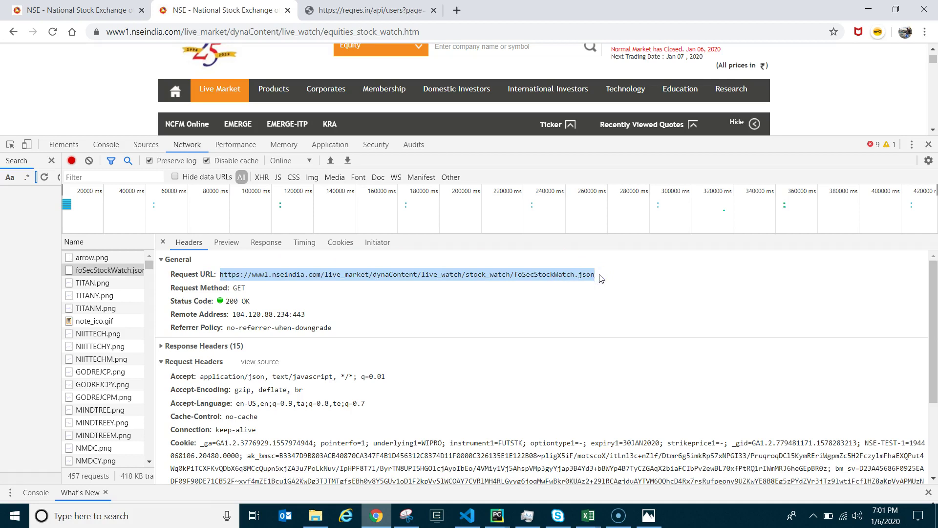
key(alt+Tab)
drag(187, 77, 320, 77)
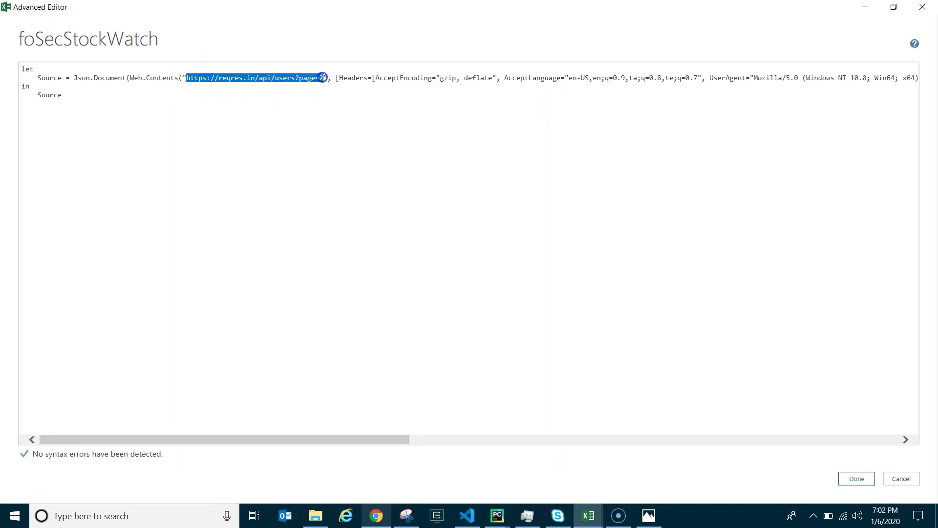
key(ctrl+v)
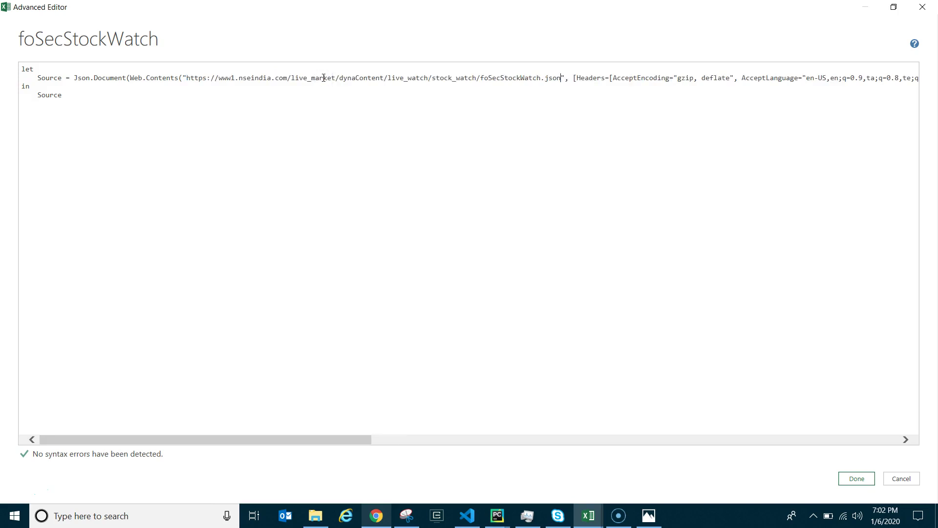
drag(293, 434, 389, 432)
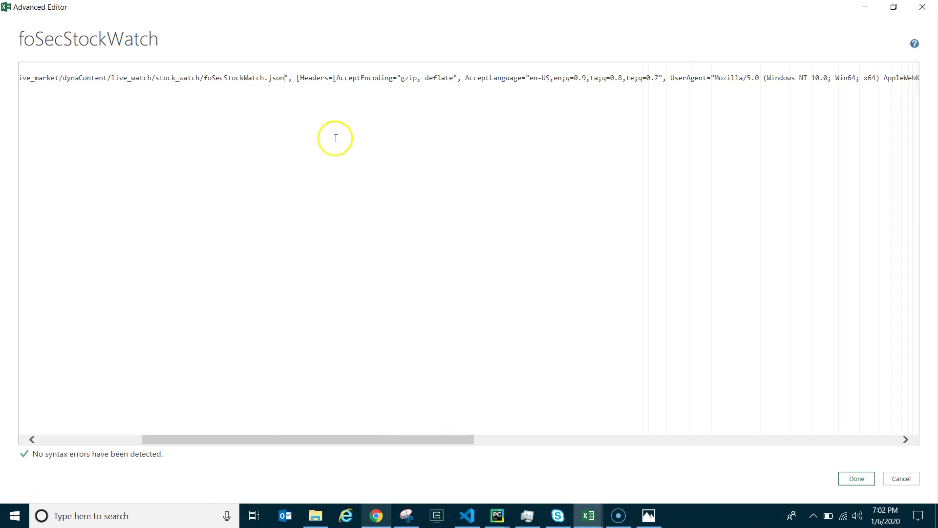
click(335, 78)
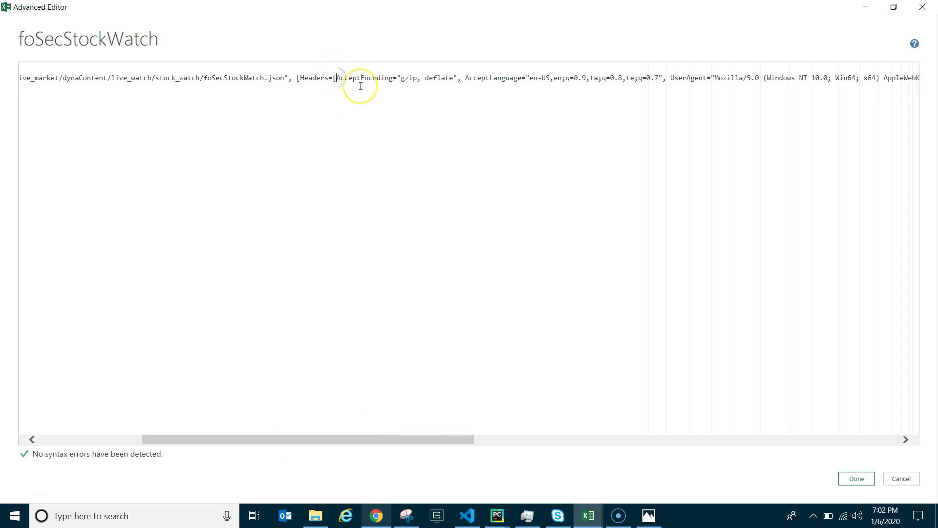
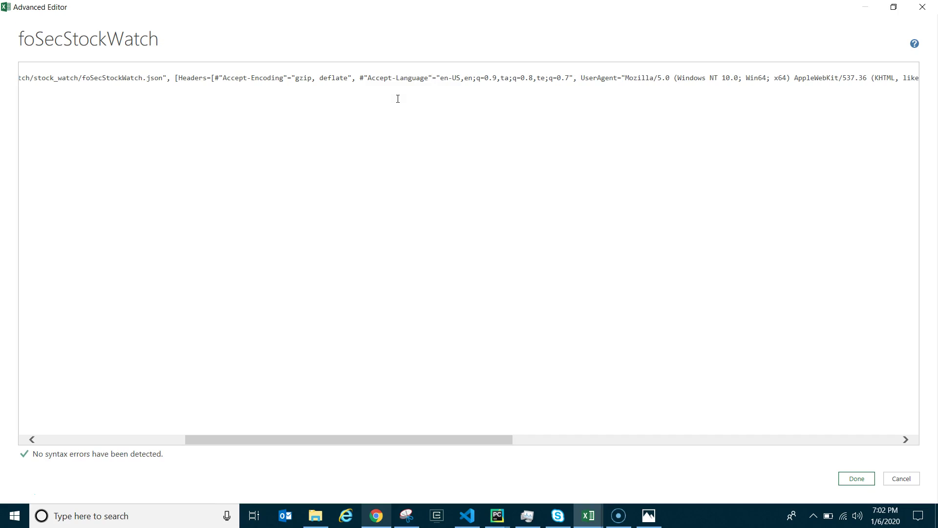
Wrap the User-Agent header name in quotes in the Headers record.
drag(385, 433, 437, 430)
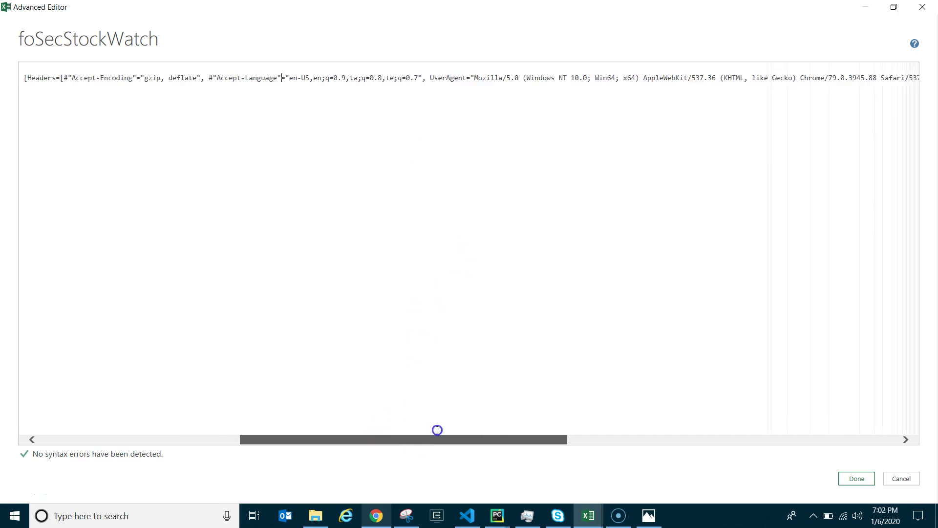
click(430, 79)
text("en-)
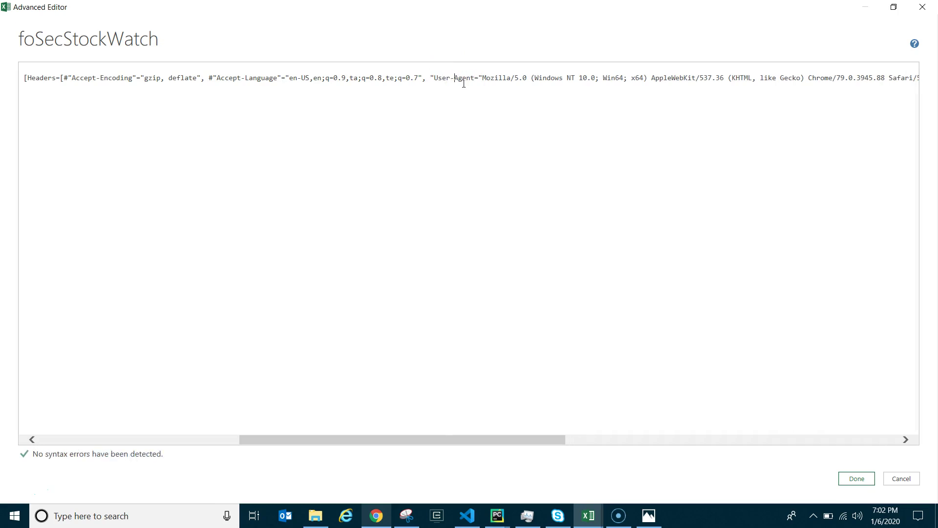
key(Right)
key(Right)
text(")
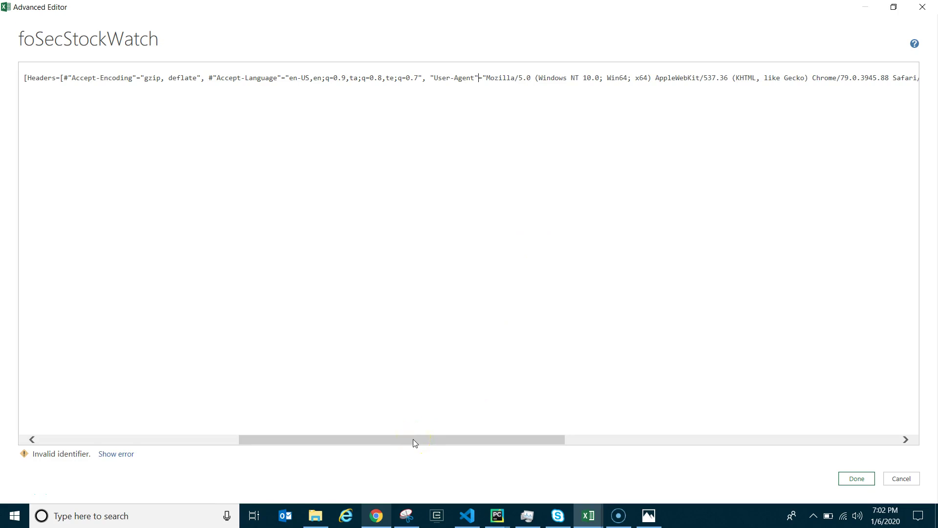
Use Show error to find the invalid identifier, then prefix the header to make #"User-Agent".
click(120, 455)
click(429, 76)
key(ctrl+Home)
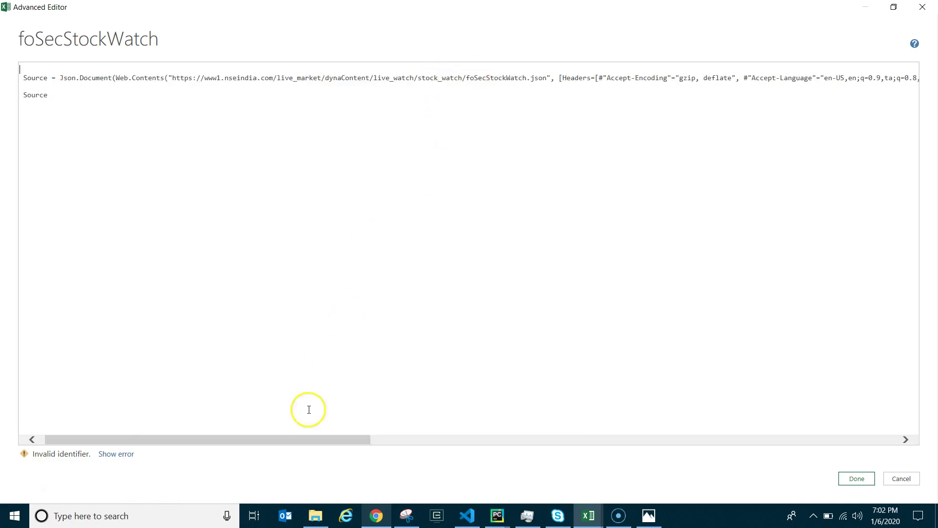
drag(284, 440, 429, 416)
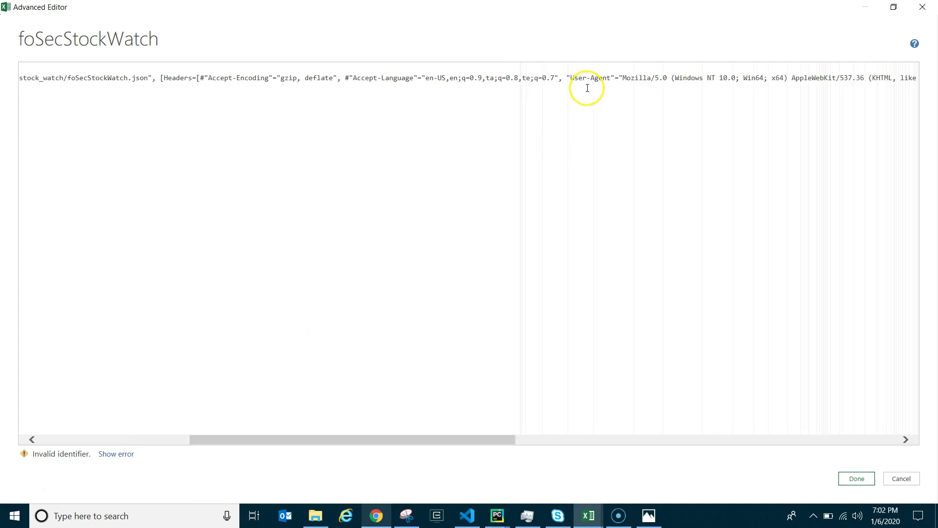
click(565, 79)
text(#)
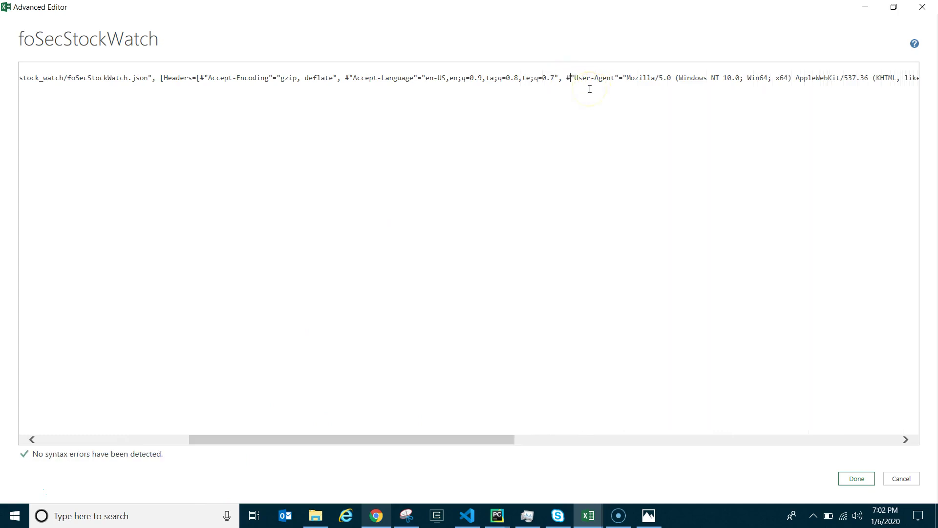
drag(412, 437, 731, 371)
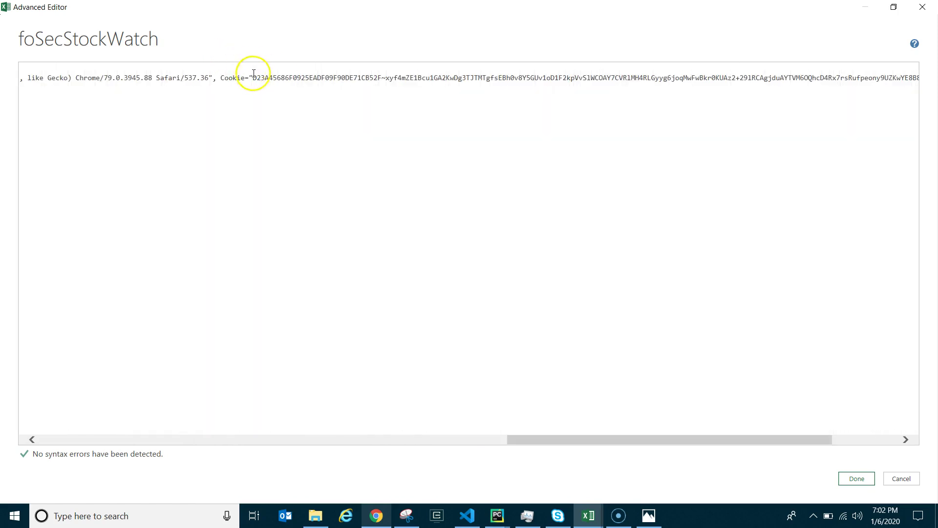
Remove the cookie string from the Cookie header and type the variable name in its place.
key(Home)
drag(204, 438, 557, 410)
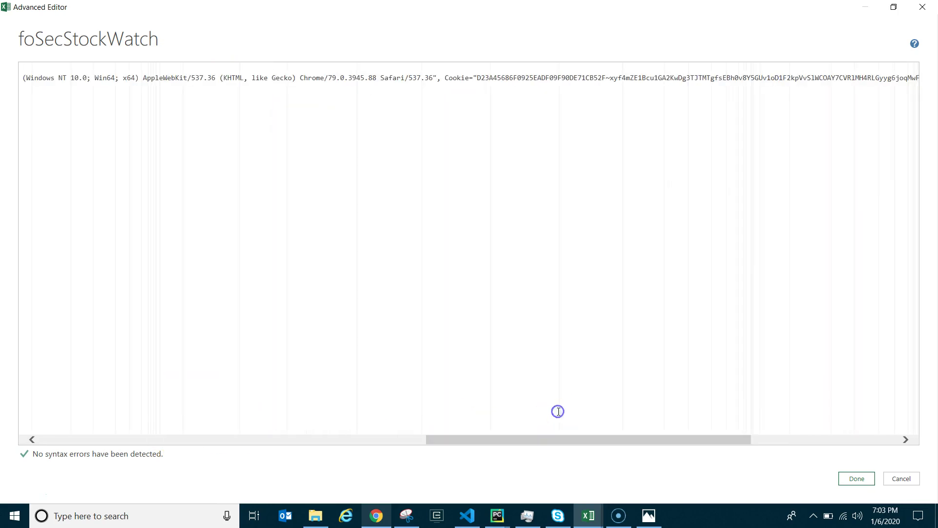
click(476, 77)
key(shift+End)
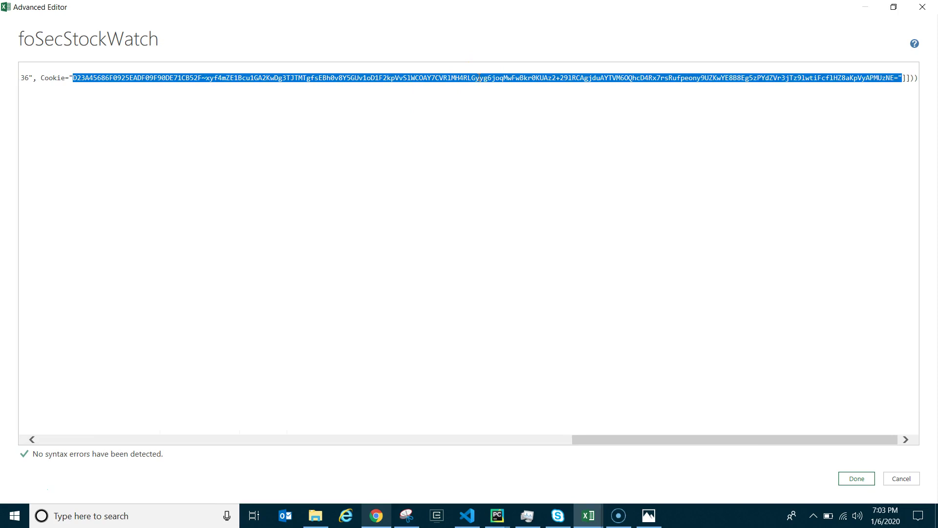
key(Delete)
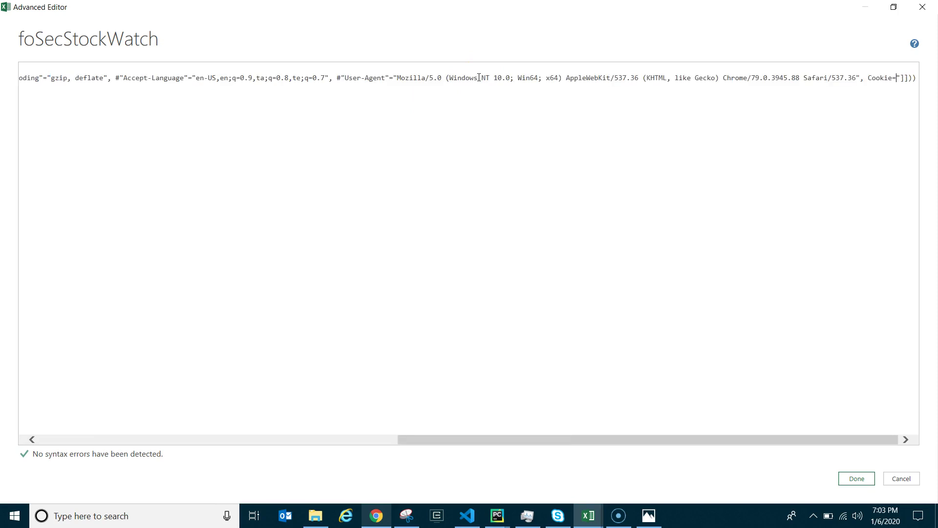
key(Delete)
text(cookistr)
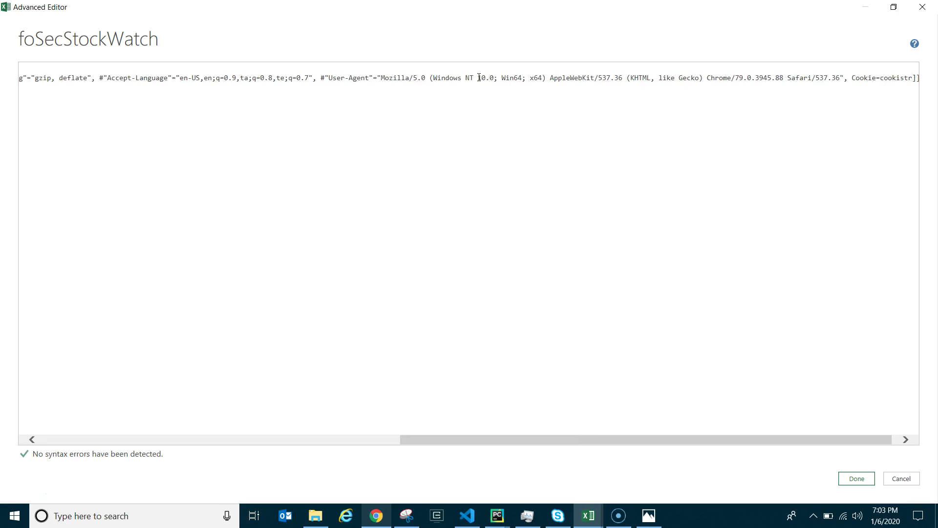
Add a cookiestr line above Source with the pasted cookie value, and apply the query.
key(Home)
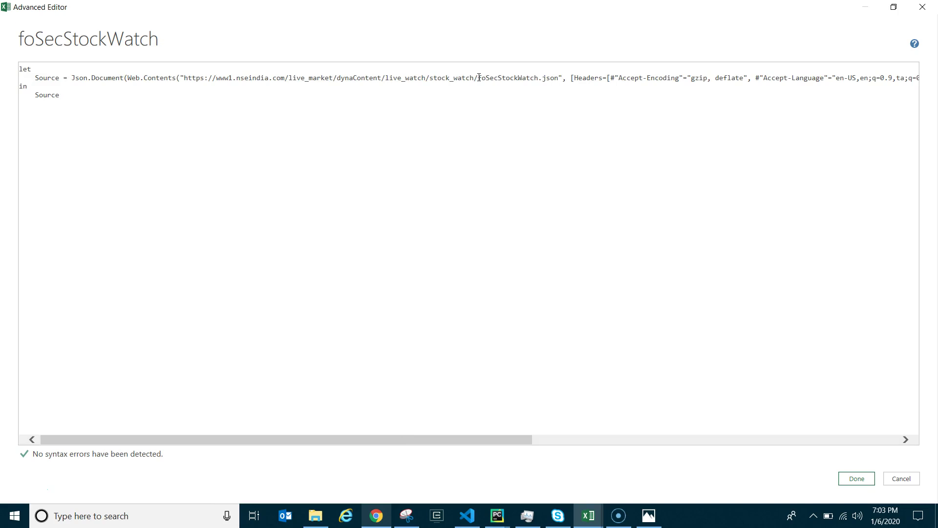
key(Return)
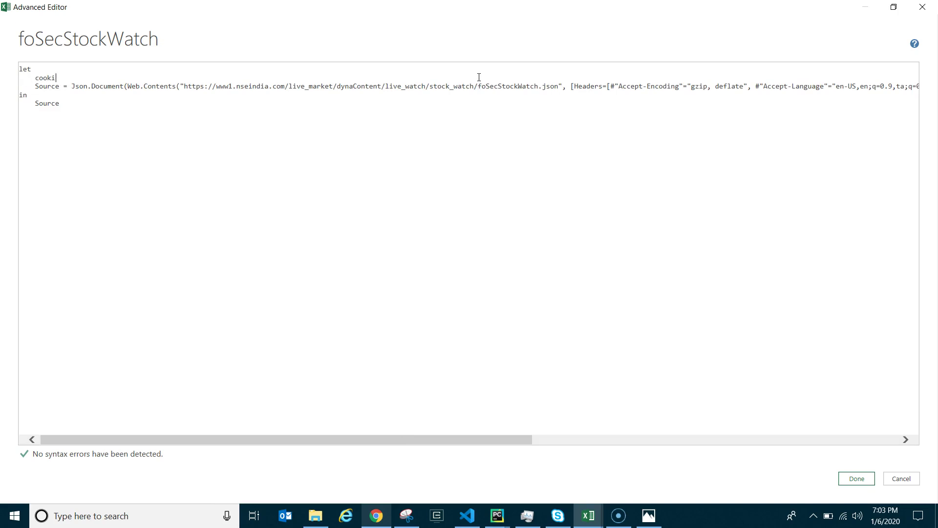
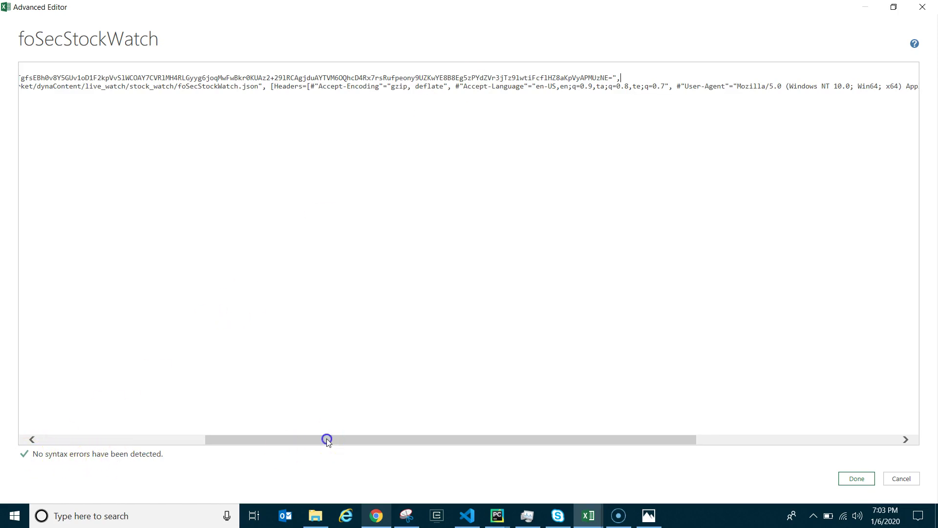
drag(327, 440, 153, 421)
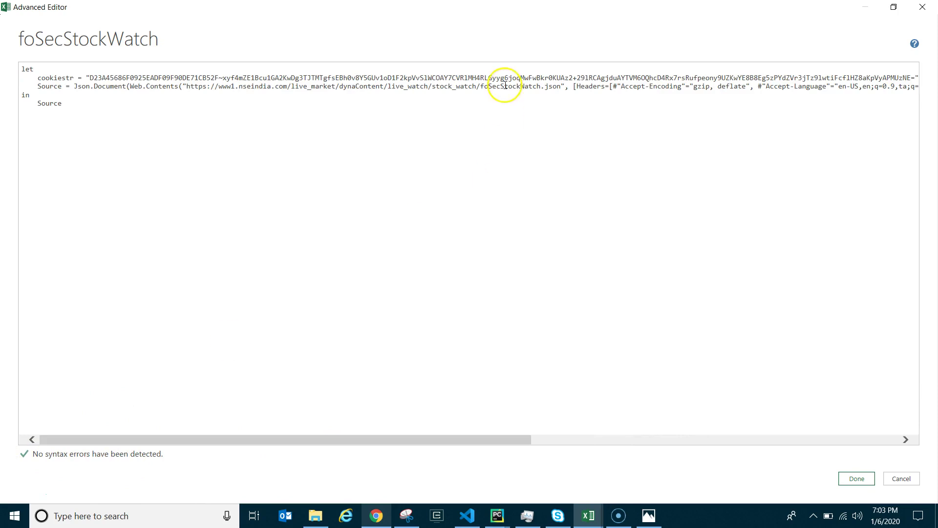
drag(339, 438, 162, 344)
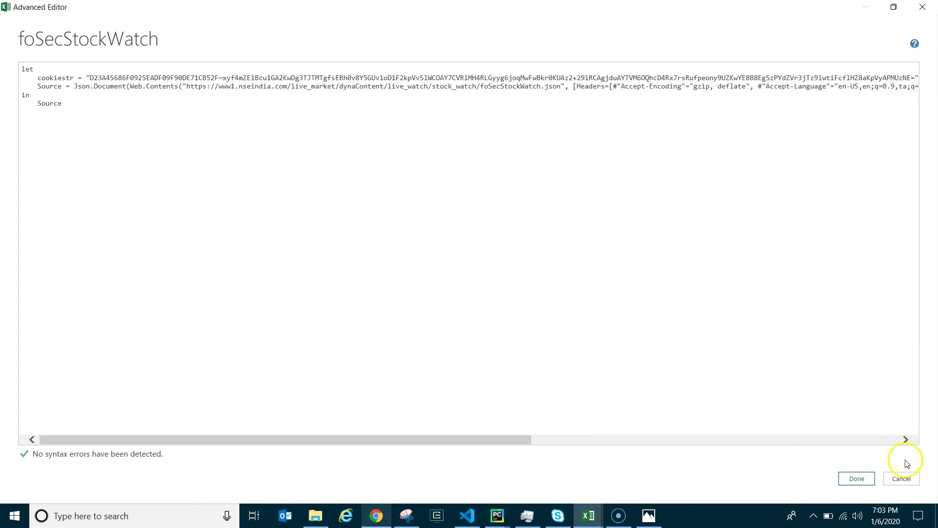
click(864, 478)
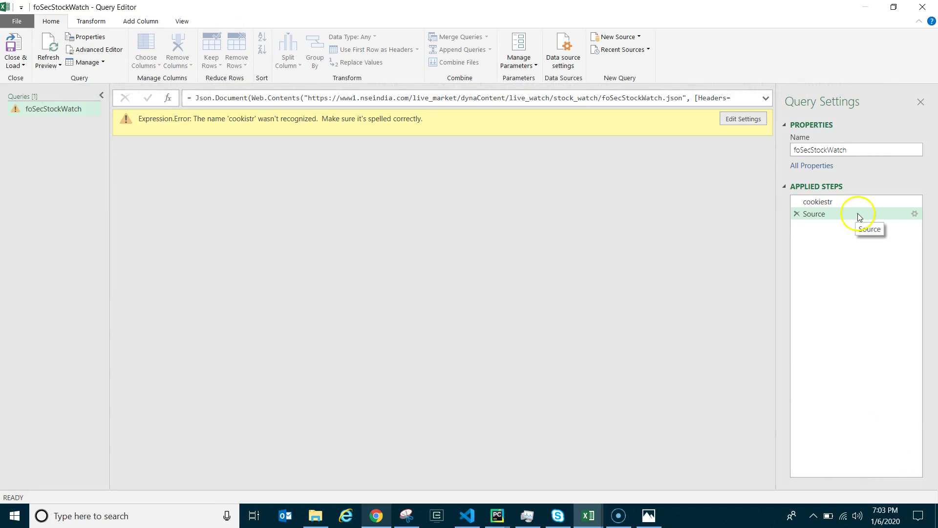
Correct cookistr to cookiestr in the Source formula, then drill into the 144-record data list.
click(820, 204)
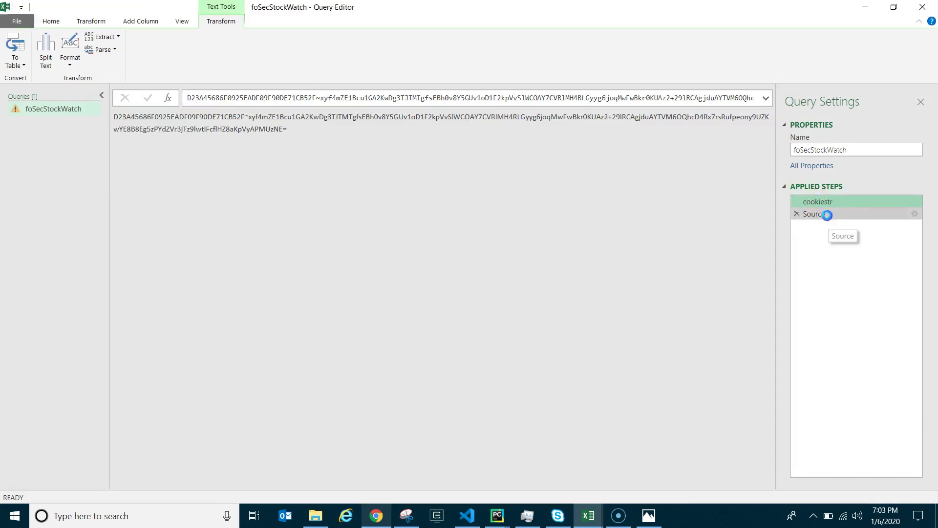
click(826, 213)
click(768, 98)
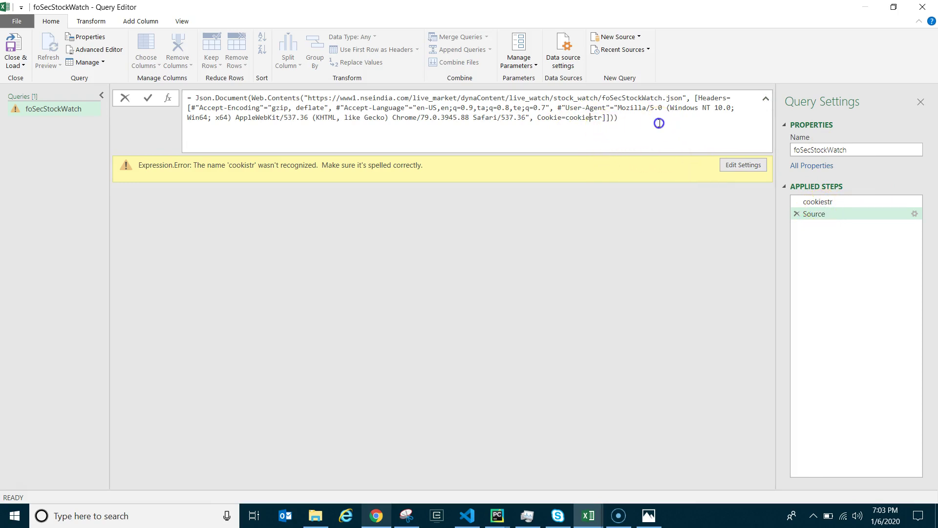
key(Return)
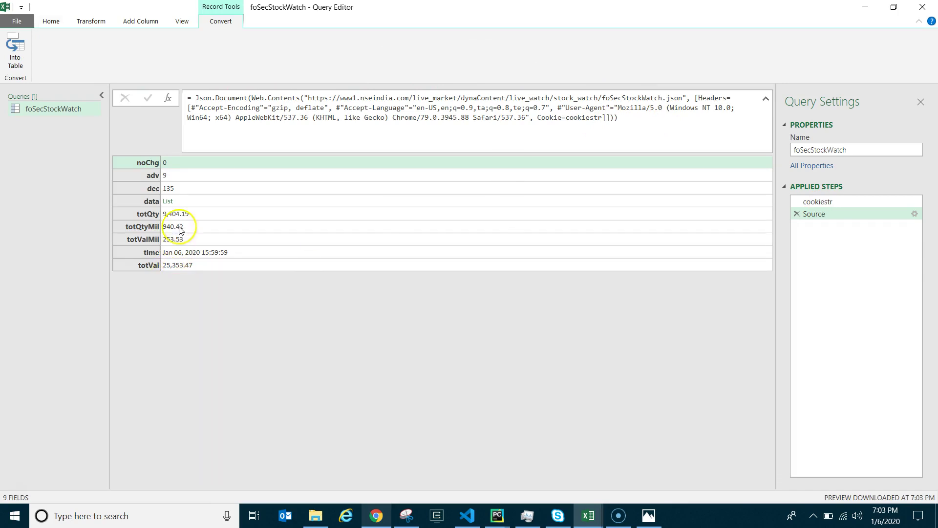
click(168, 201)
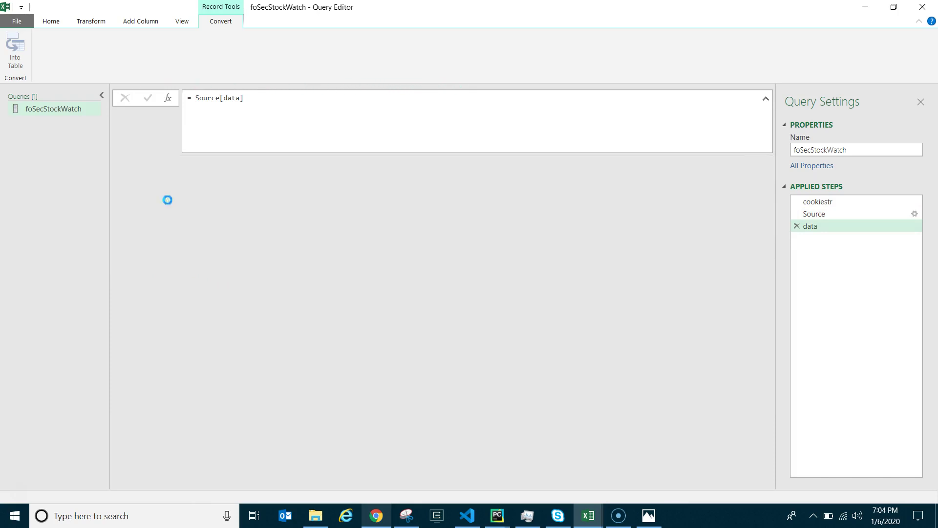
Convert the list to a table and expand Column1 into 19 fields without the column-name prefix.
click(14, 61)
click(13, 59)
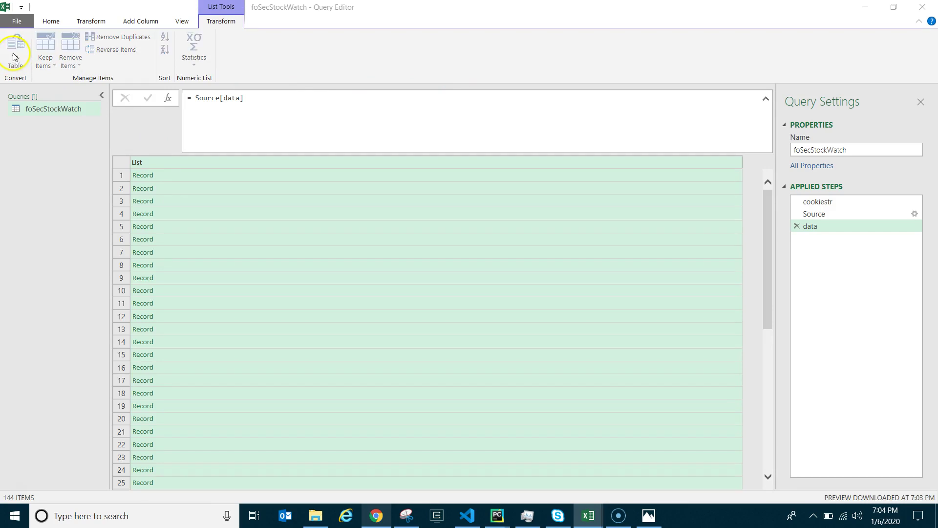
click(605, 305)
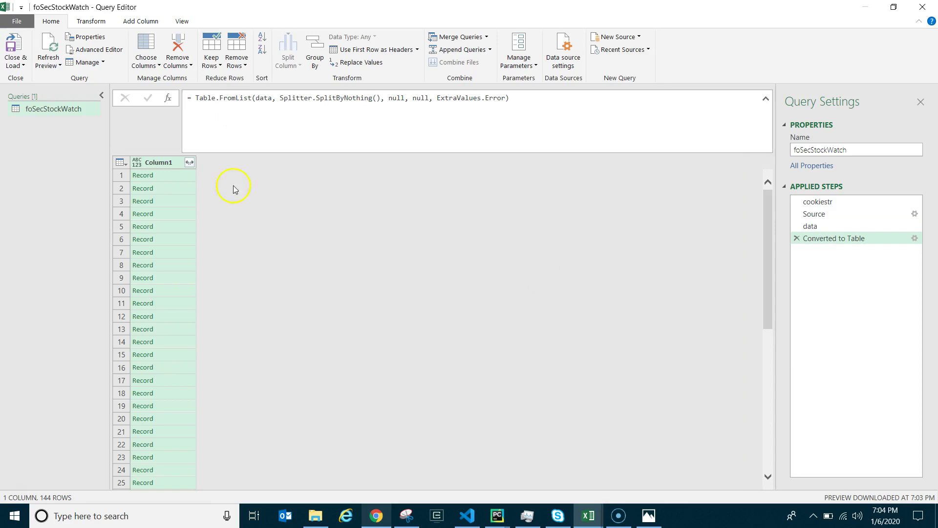
click(189, 162)
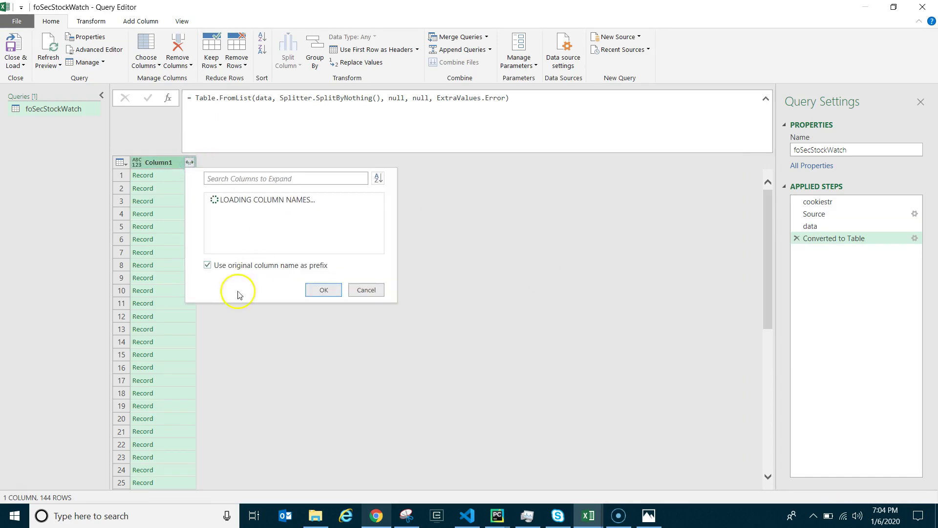
click(207, 417)
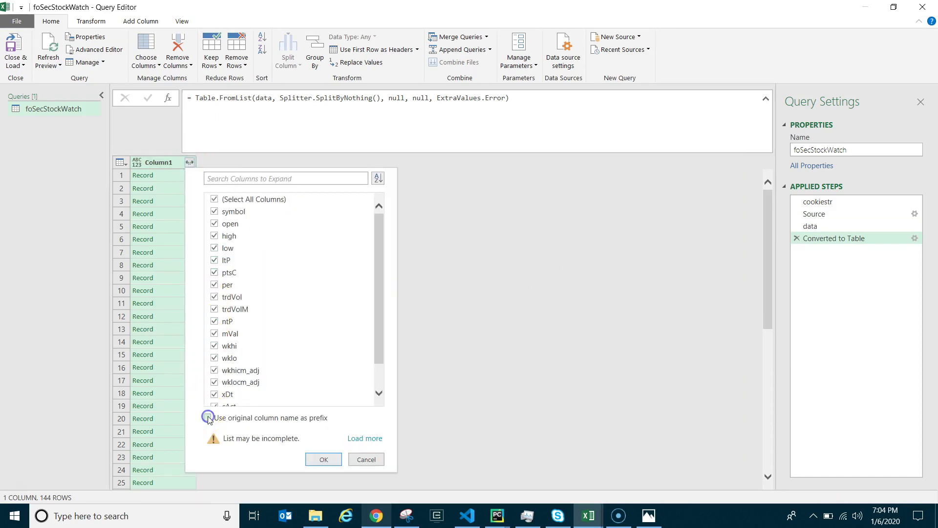
click(322, 459)
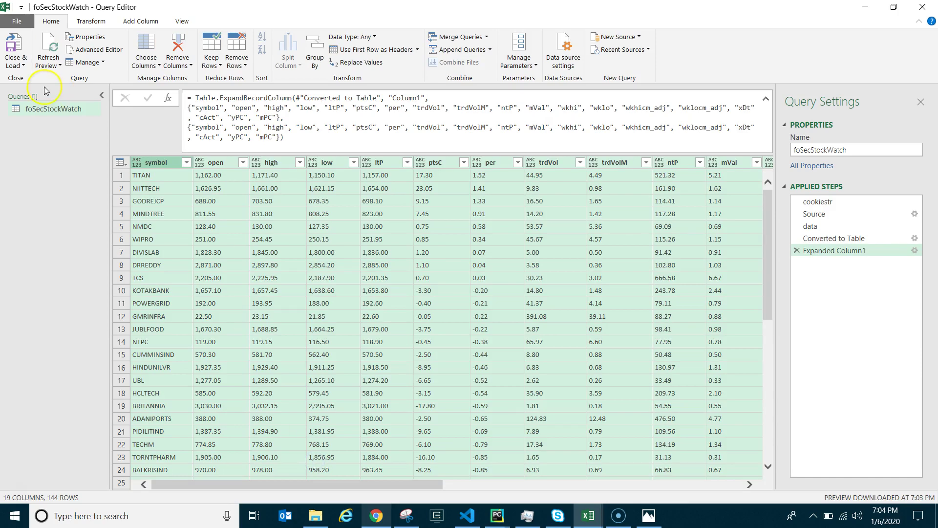
Load the 144 rows into the workbook and refresh the table.
click(18, 53)
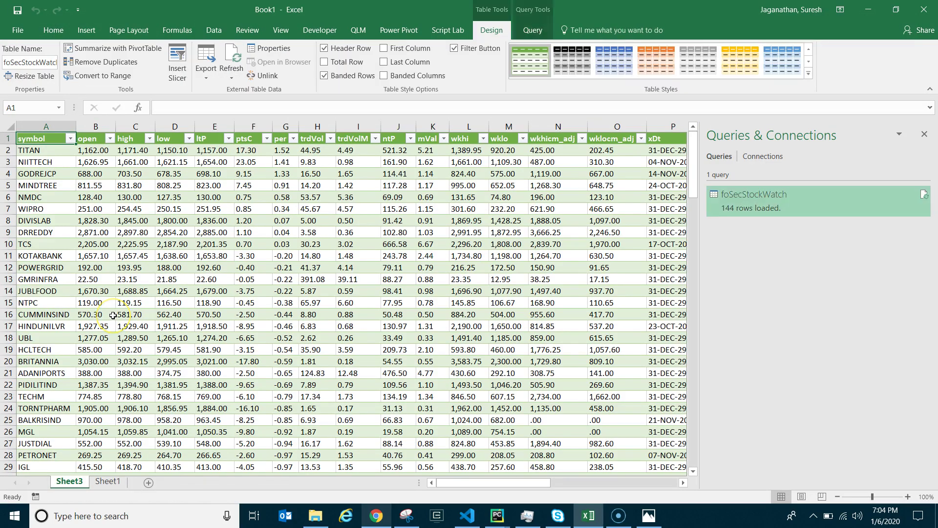
click(85, 359)
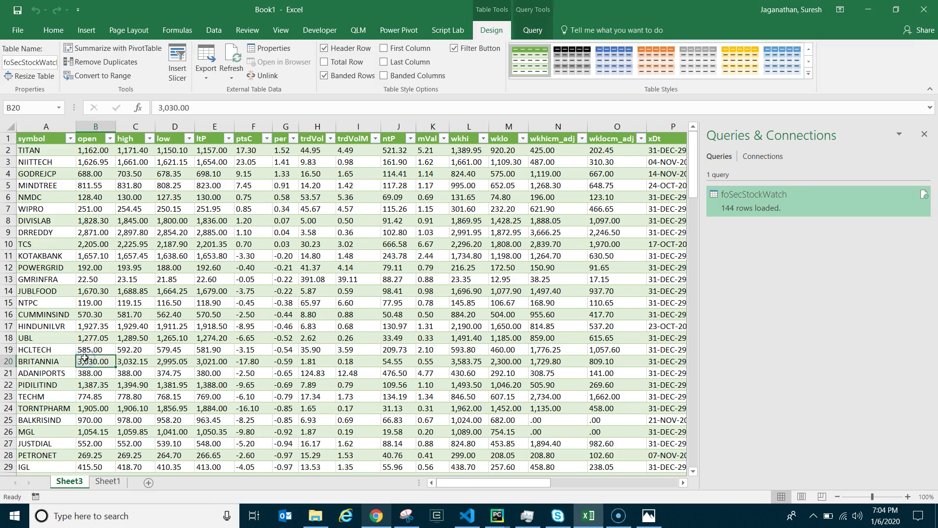
right_click(228, 218)
click(279, 304)
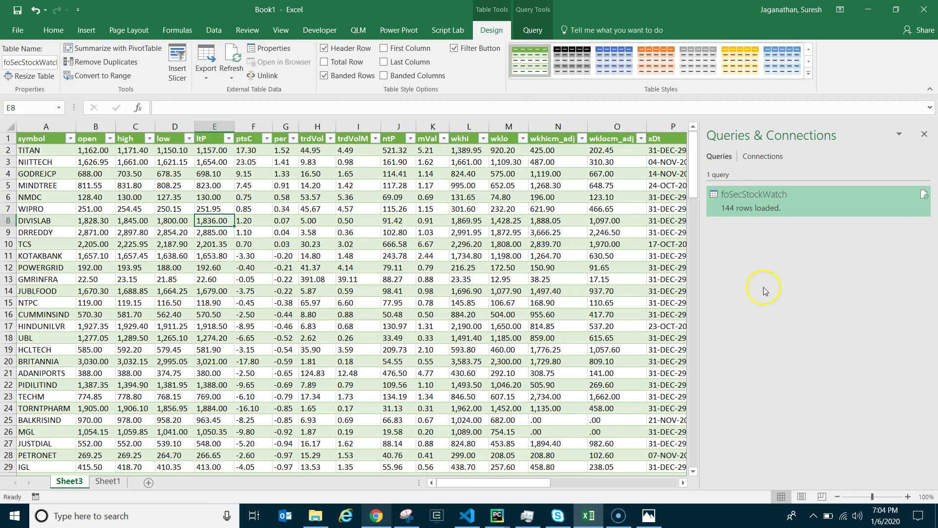
click(376, 516)
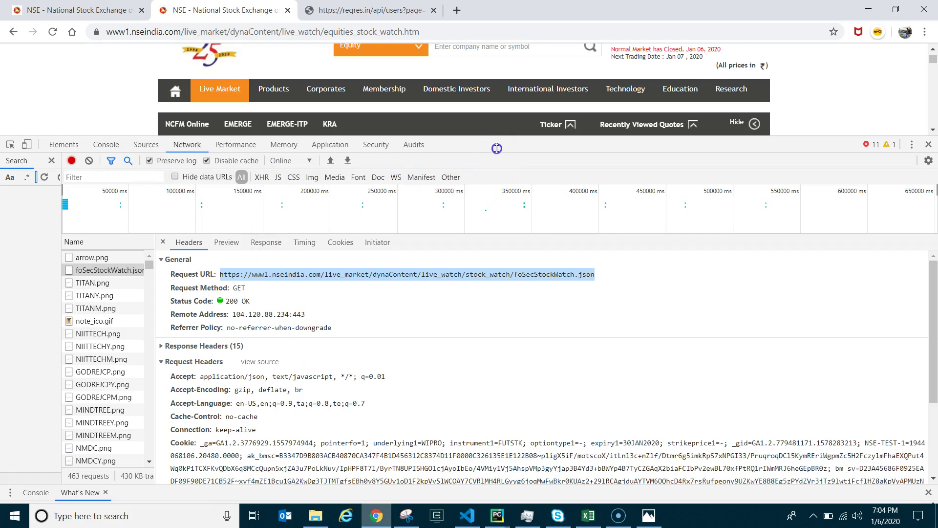
drag(497, 146, 471, 121)
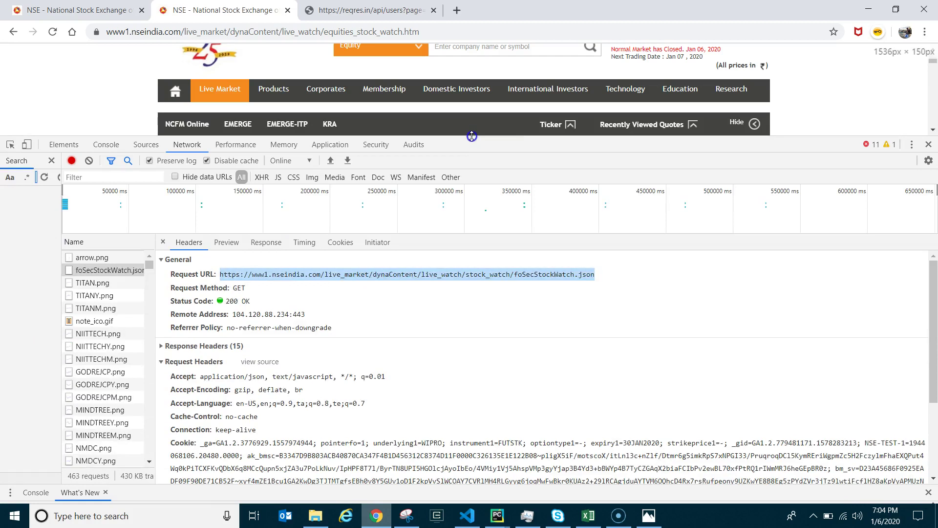
scroll(934, 344, down, 1)
drag(934, 344, 934, 404)
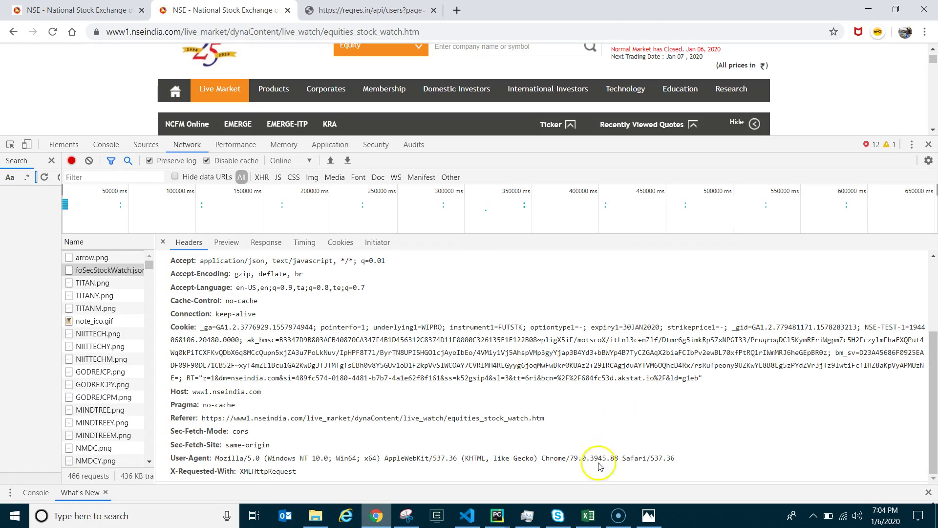
click(589, 515)
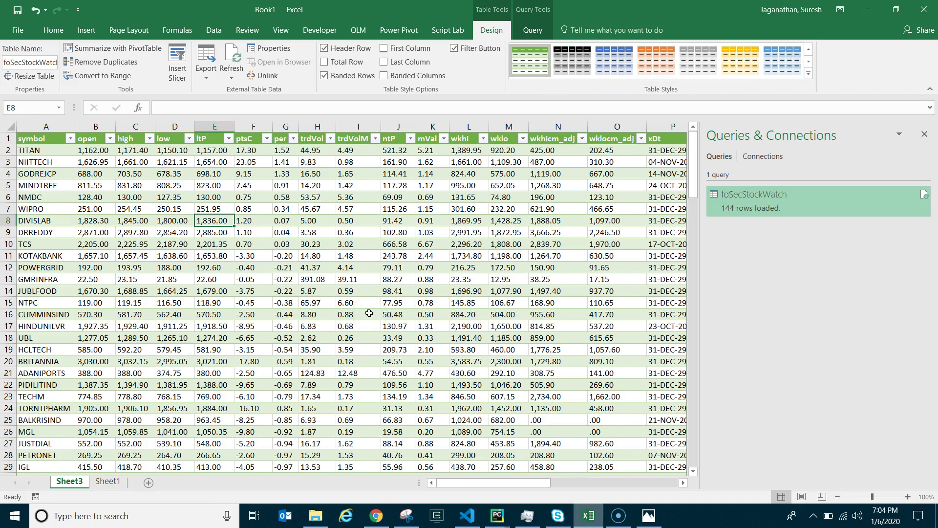
click(108, 480)
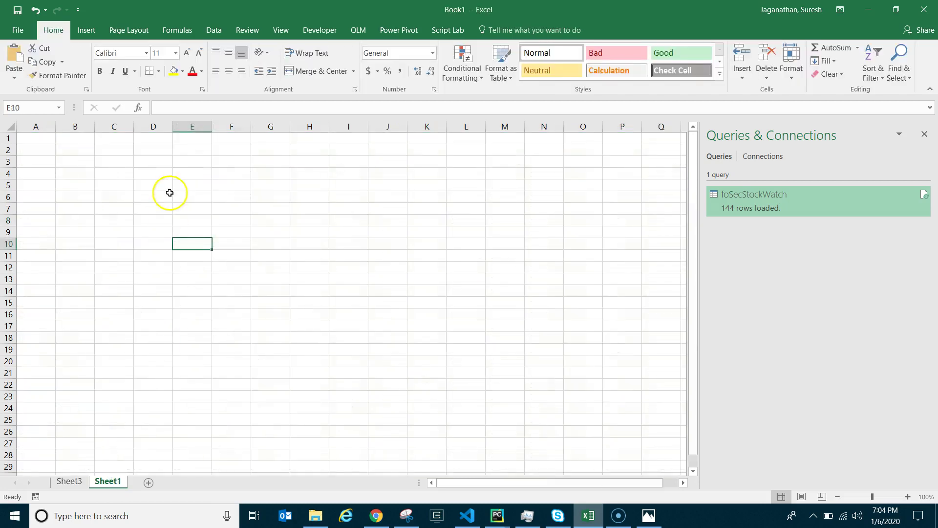
Rename Sheet1 to Cookies and start entering the heading Cookies in cell A1.
double_click(108, 481)
text(Cookies)
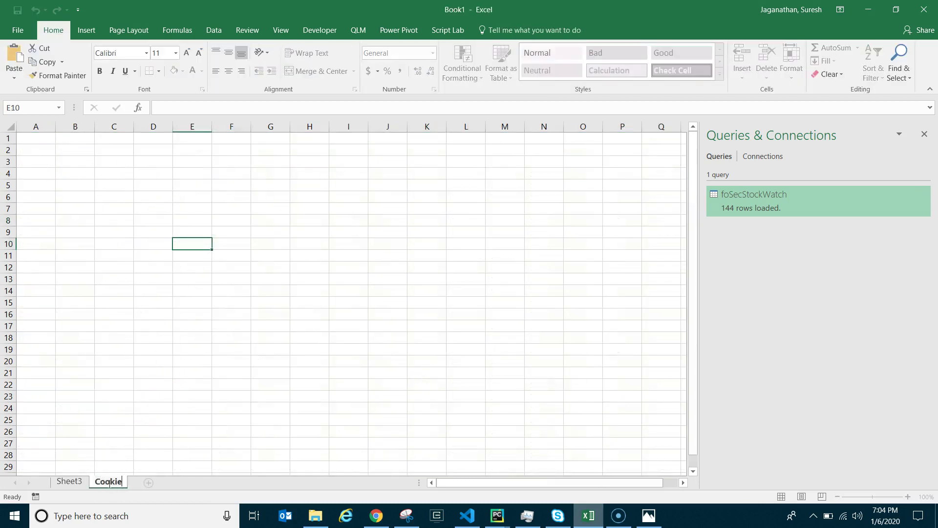
key(Return)
click(37, 139)
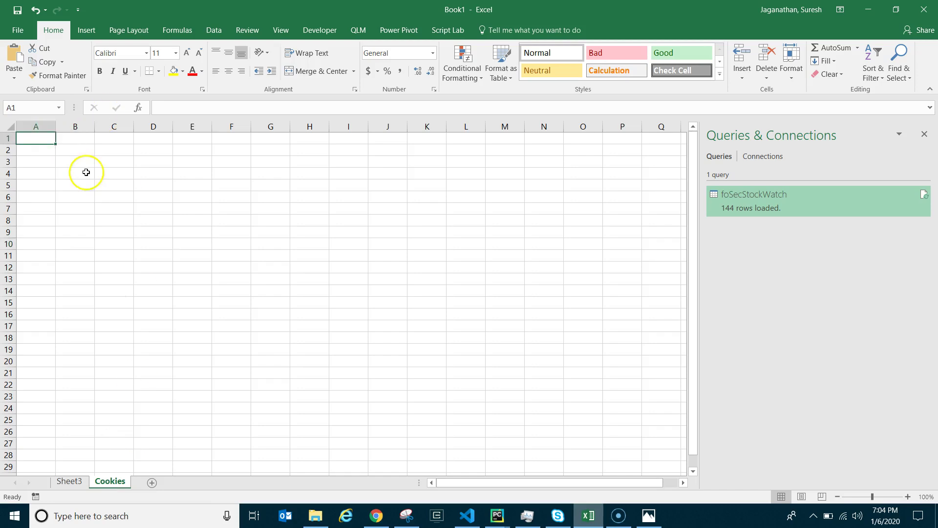
text(Cookies)
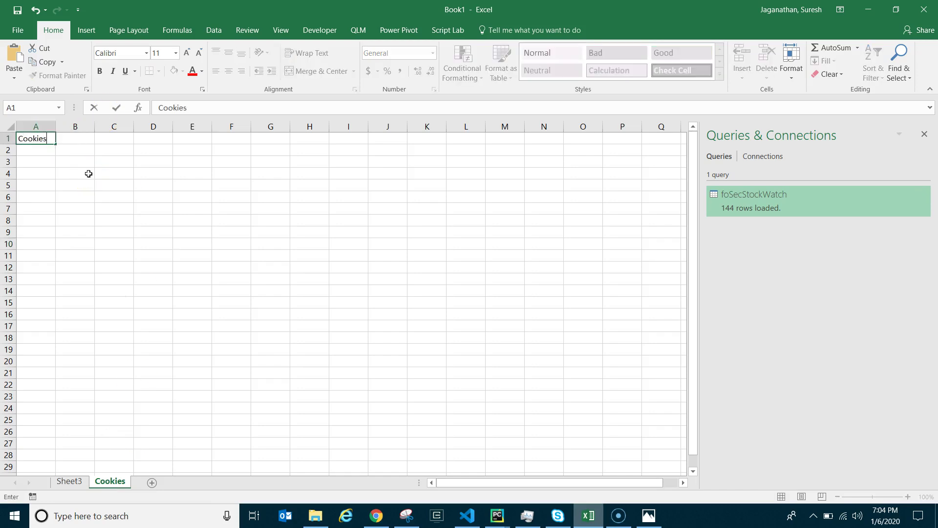
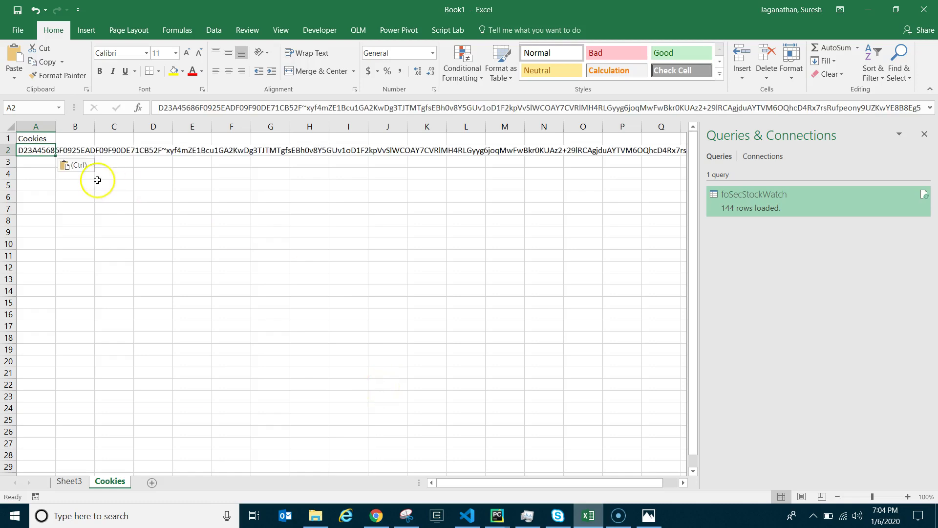
Select the Cookies range A1:A2 (header plus cookie string) via the Name box.
click(32, 110)
text(Cookies)
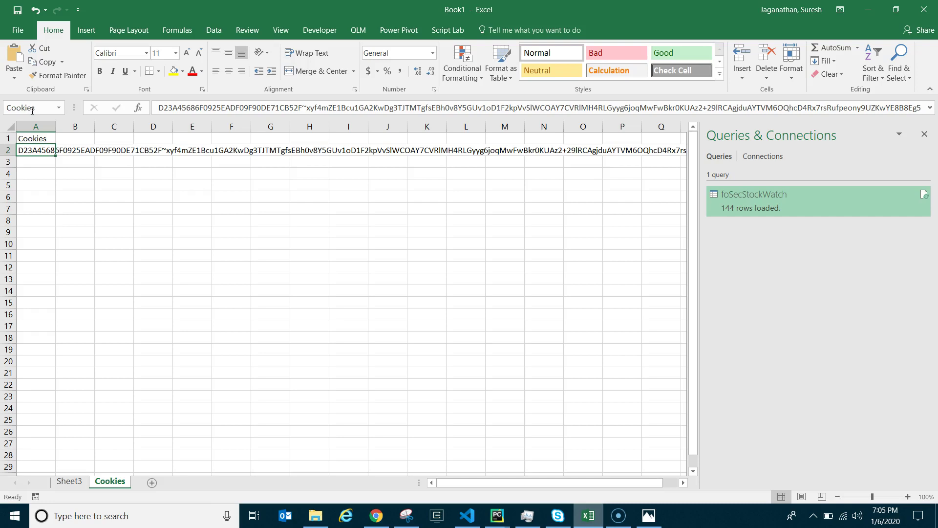
key(Return)
drag(31, 139, 30, 151)
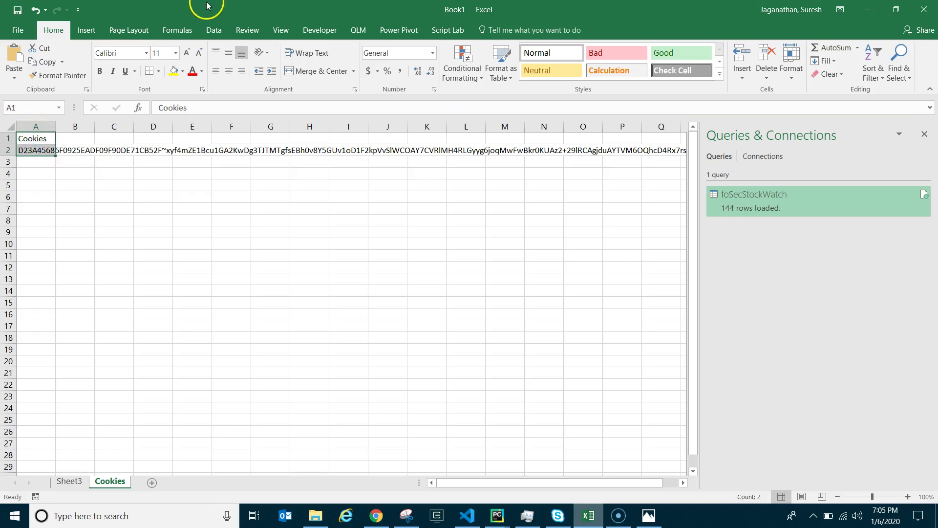
Create a headed table from A1:A2 and load it into Power Query as Table3.
click(214, 30)
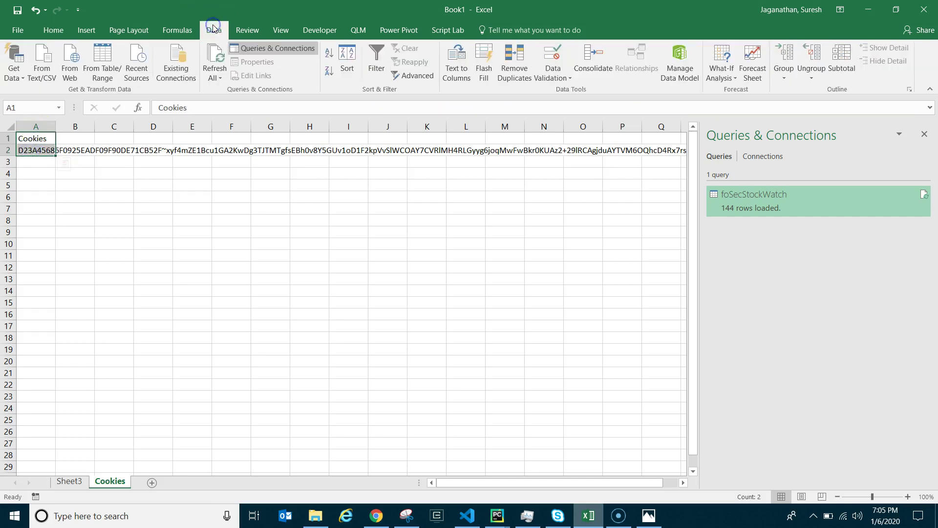
click(113, 52)
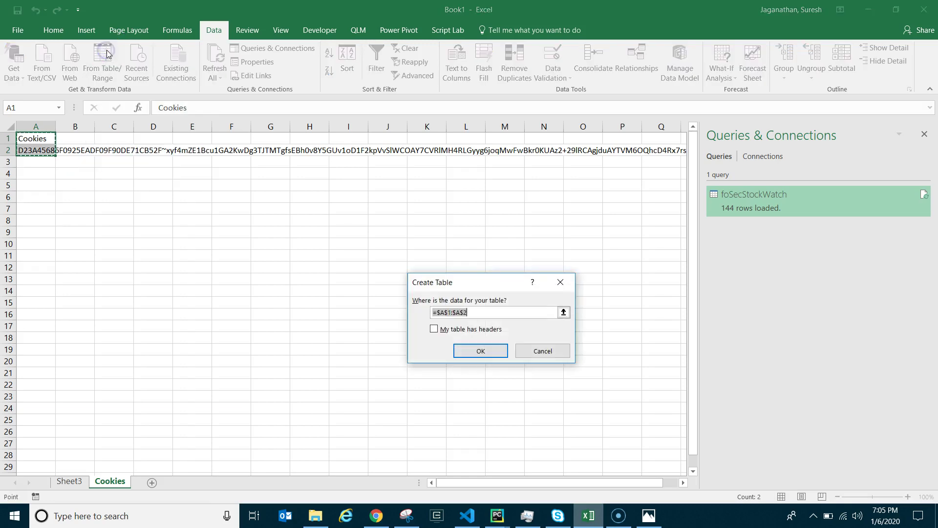
click(434, 329)
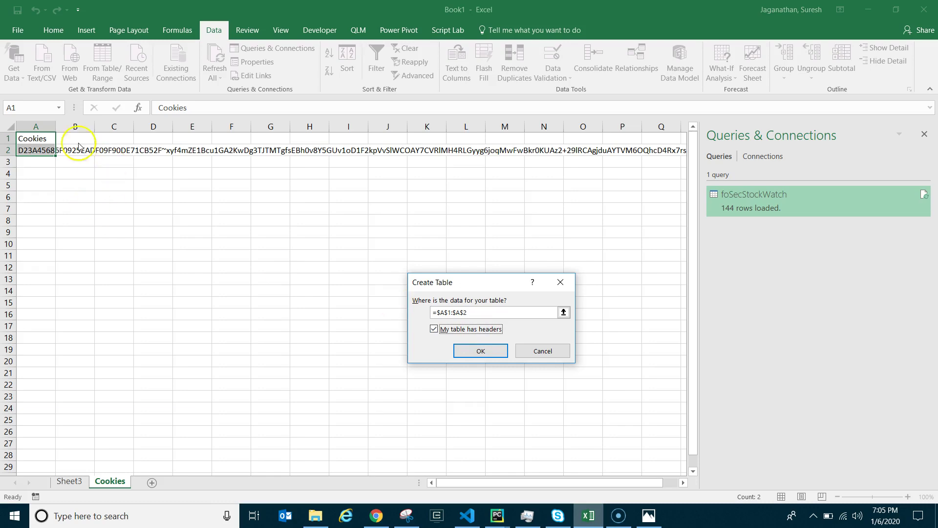
click(496, 355)
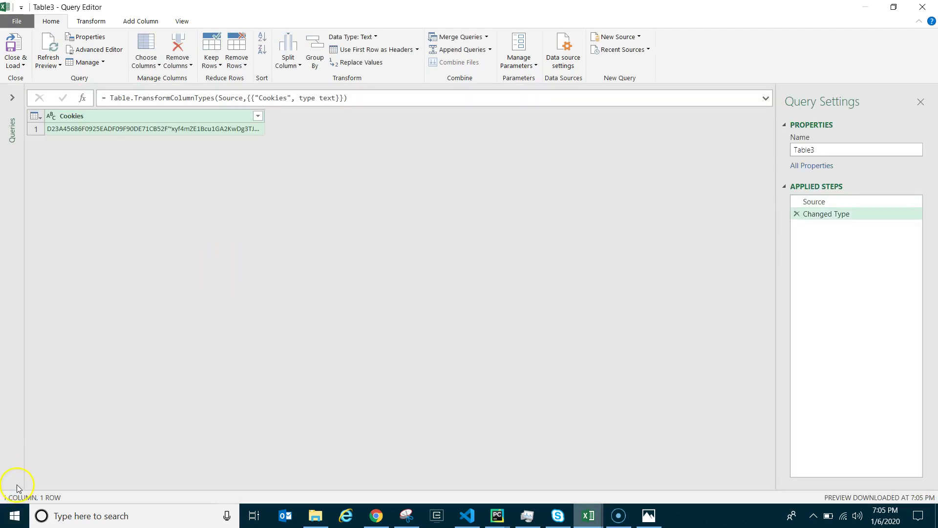
right_click(190, 130)
Drill Table3 down to the cookie text value and open its code in the Advanced Editor.
click(234, 181)
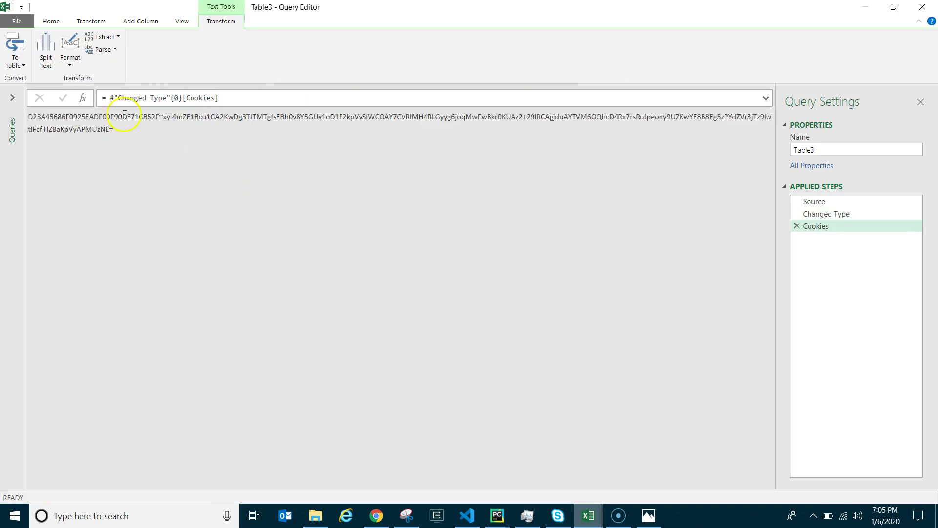
click(12, 97)
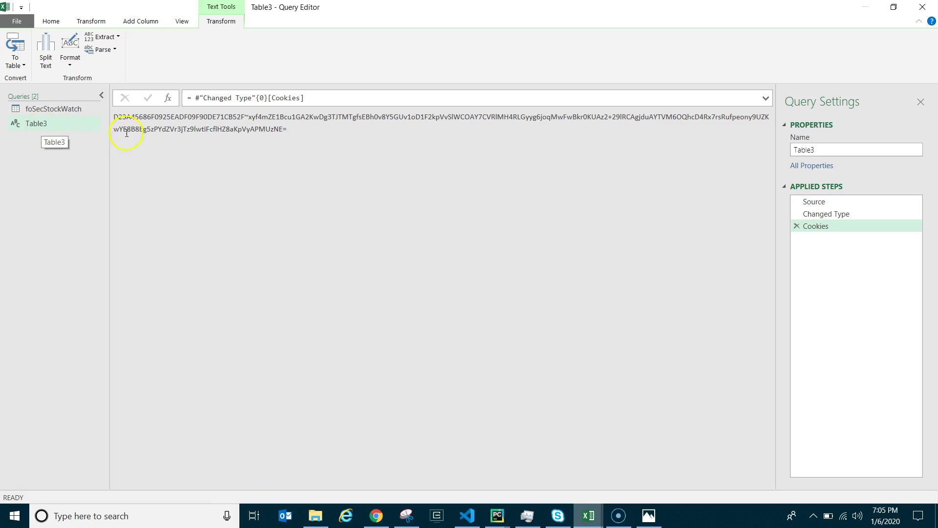
click(157, 128)
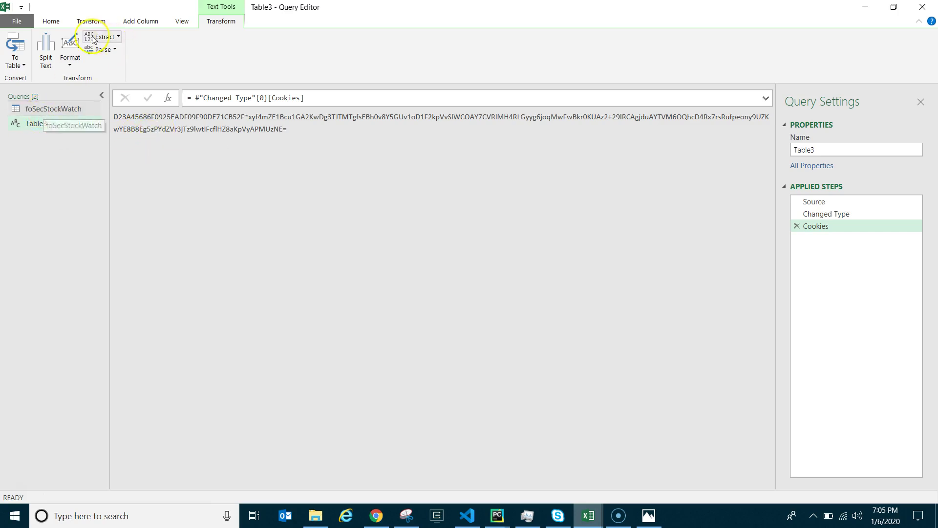
click(51, 21)
click(104, 50)
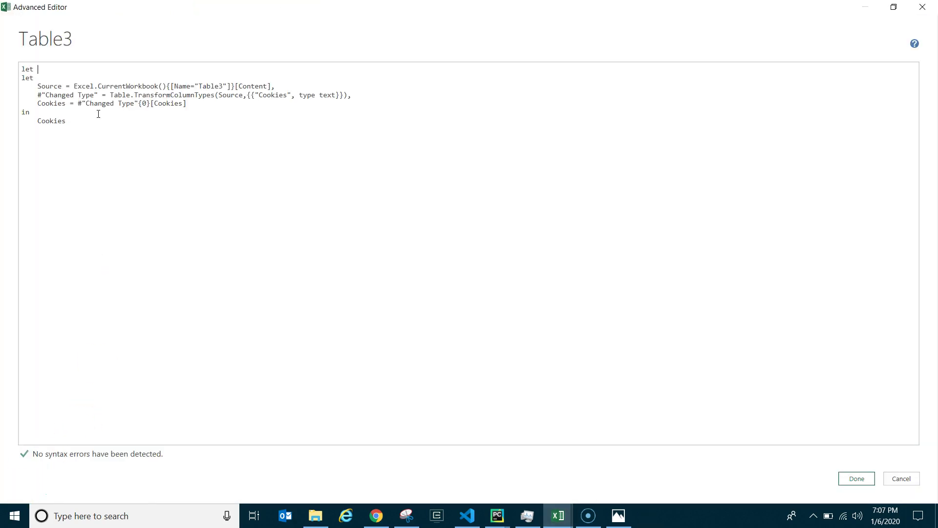
Wrap Table3's code as 'let Cookie = () => let … in Cookies in Cookie' and save it.
key(Return)
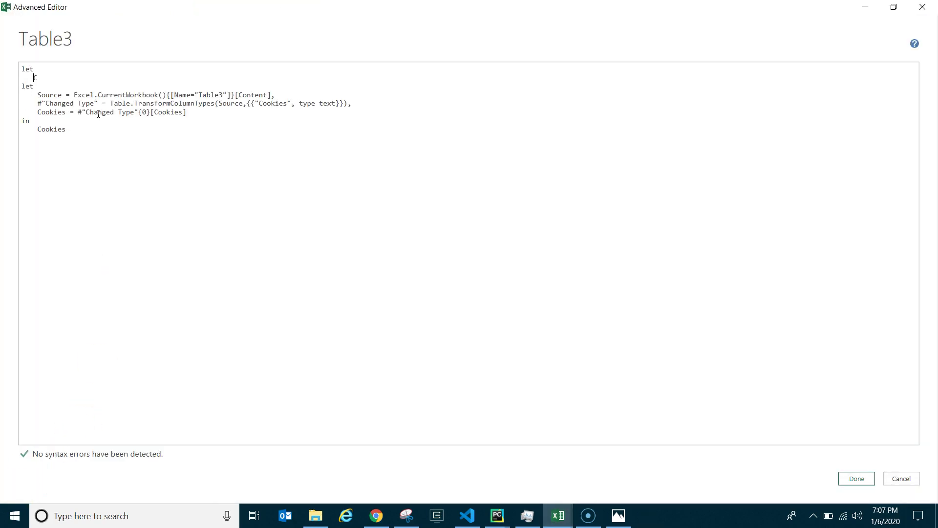
text(Cookie)
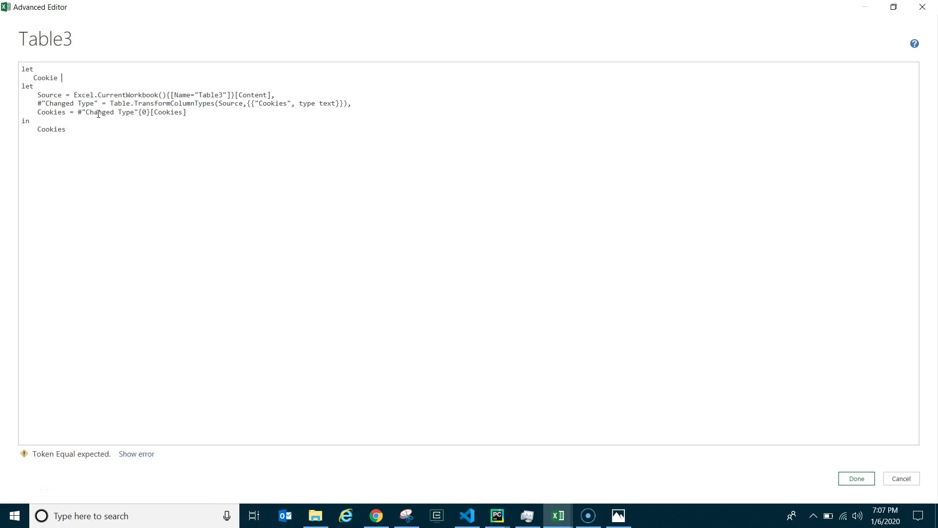
text( =)
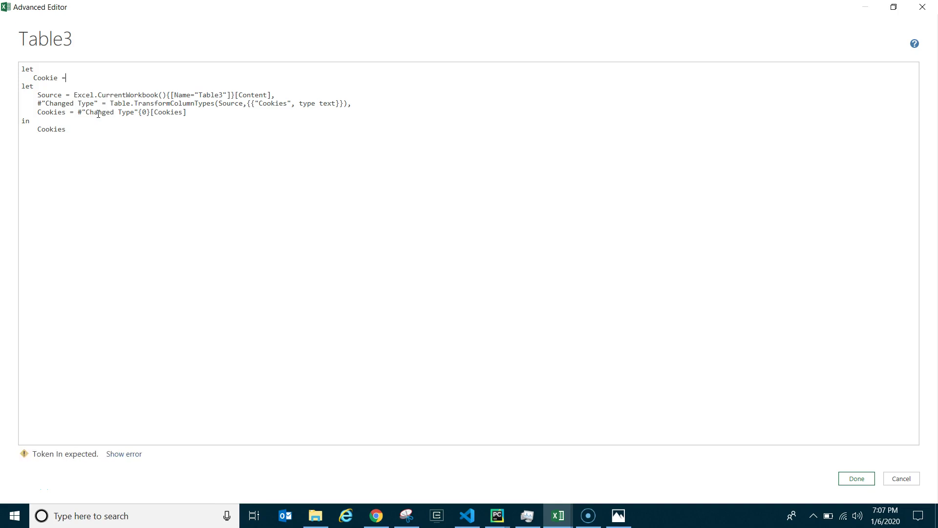
text(() =>)
key(Return)
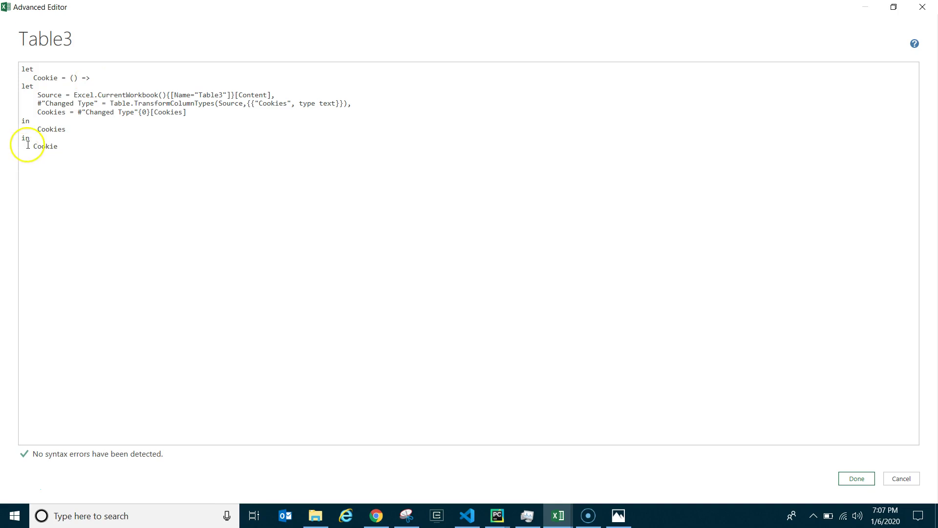
click(48, 152)
click(42, 78)
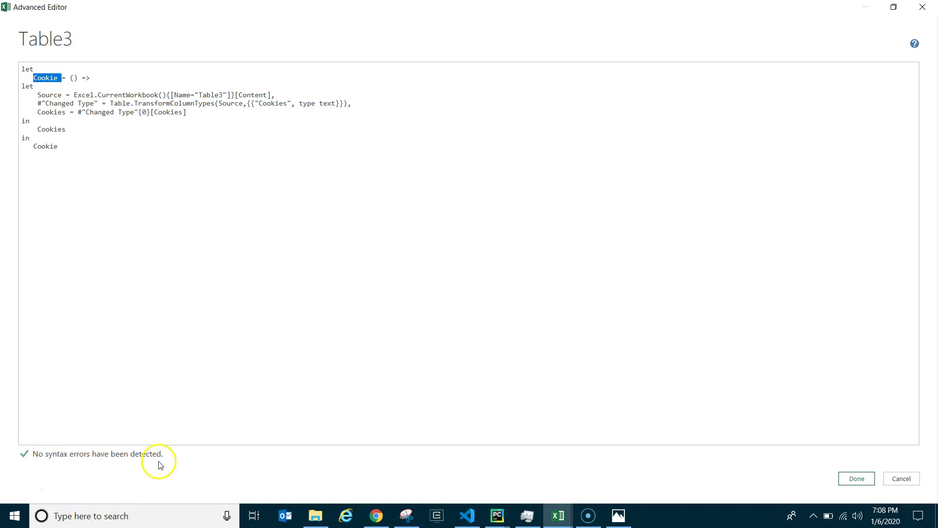
click(271, 118)
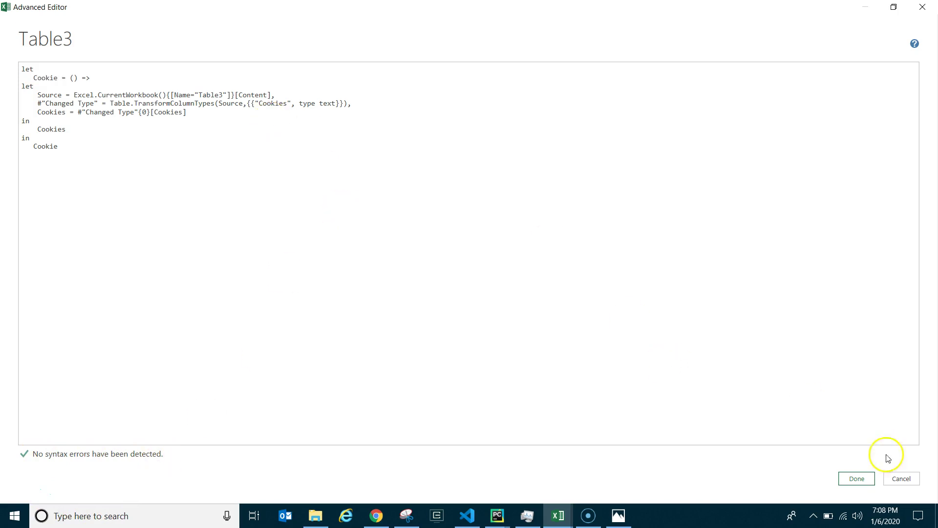
click(858, 480)
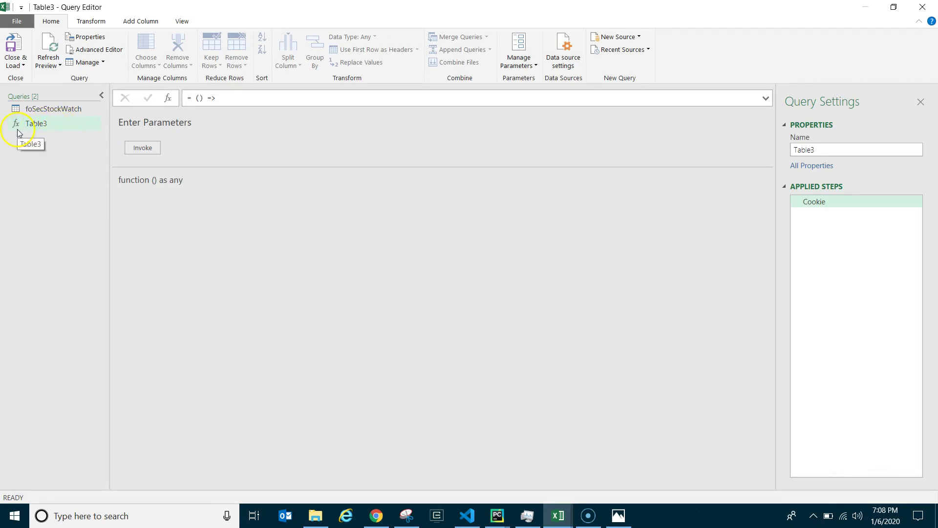
Rename the function query to Cookies and invoke it once as a test.
click(827, 147)
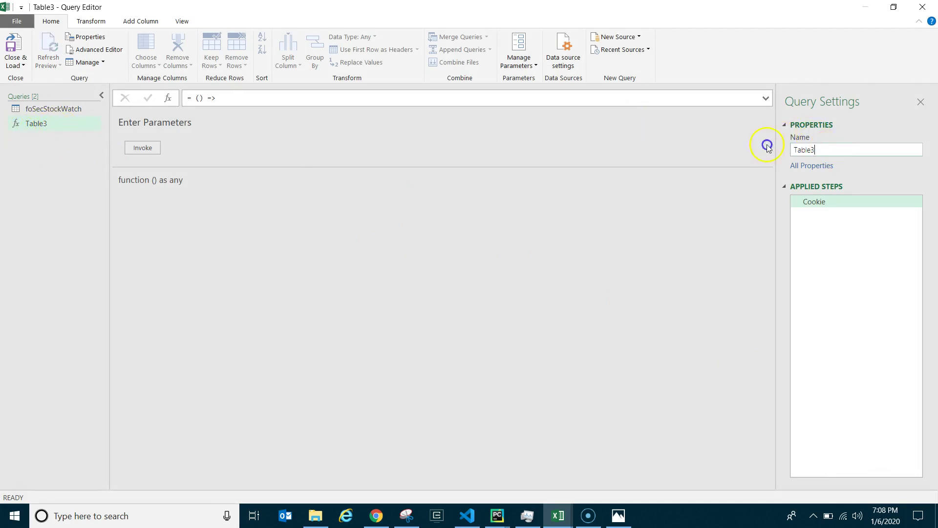
key(Return)
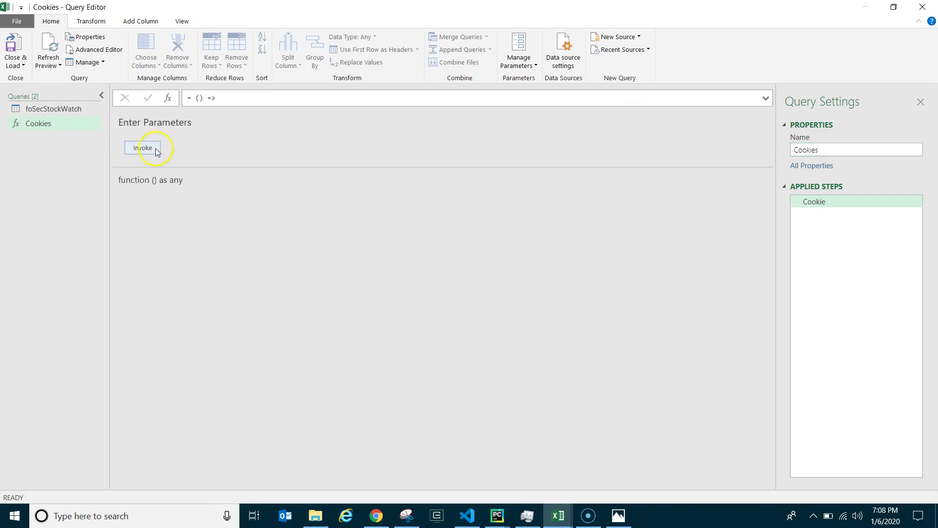
click(152, 148)
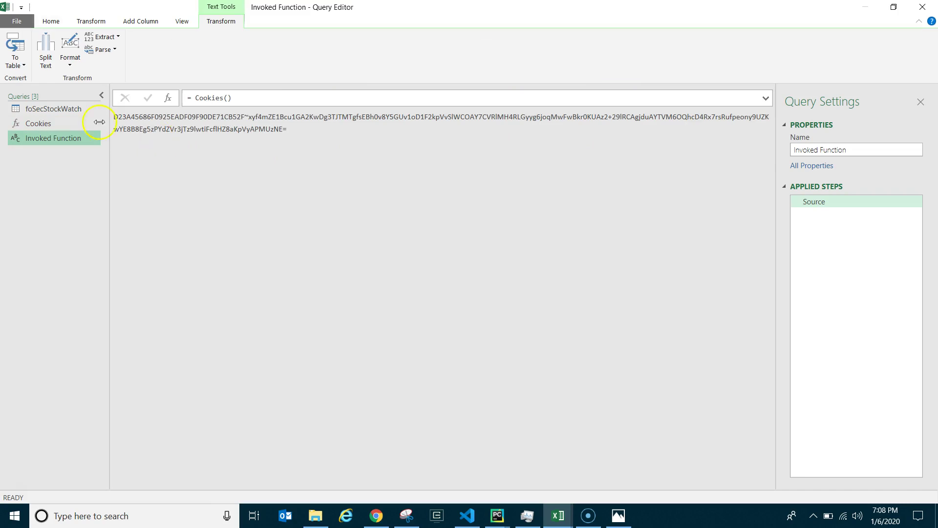
Delete the Invoked Function test query and select the foSecStockWatch query.
right_click(36, 139)
click(69, 178)
click(528, 275)
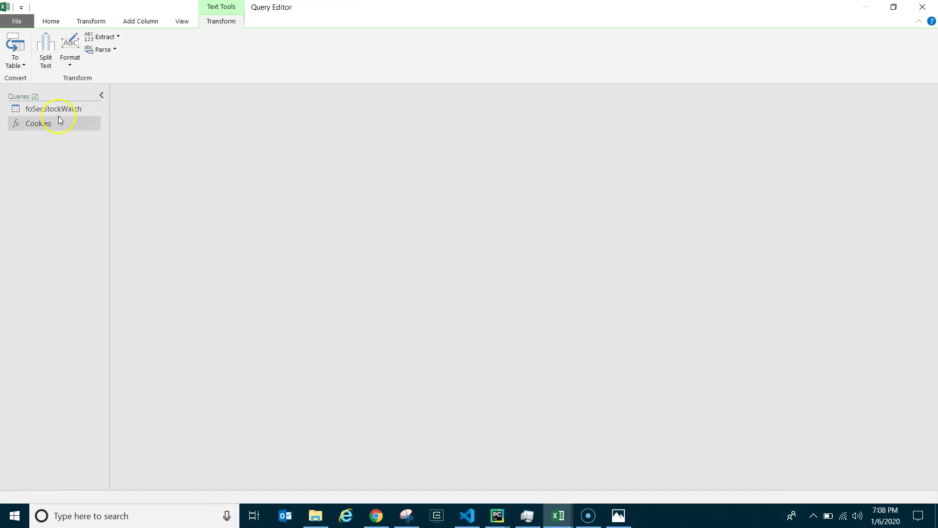
click(59, 109)
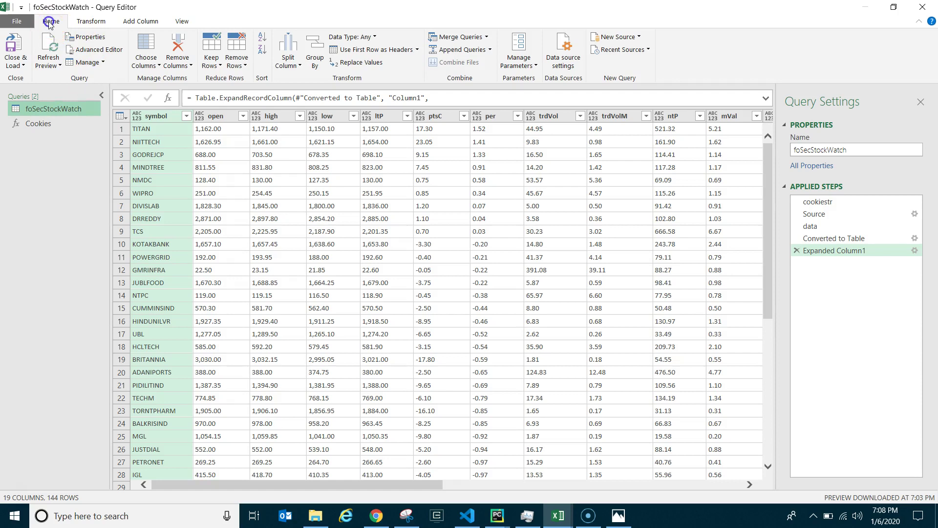
Replace foSecStockWatch's hard-coded cookiestr value with Cookies(), refresh, and load to Excel.
click(101, 51)
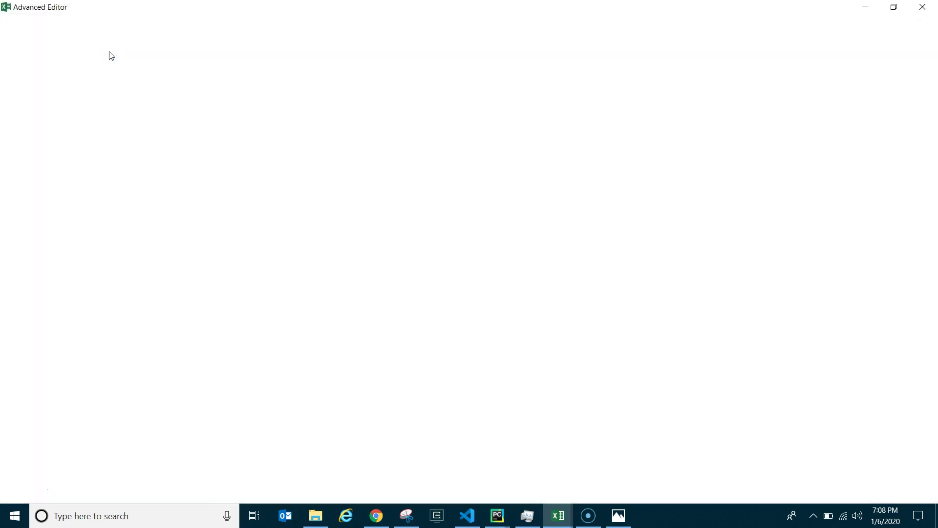
click(90, 78)
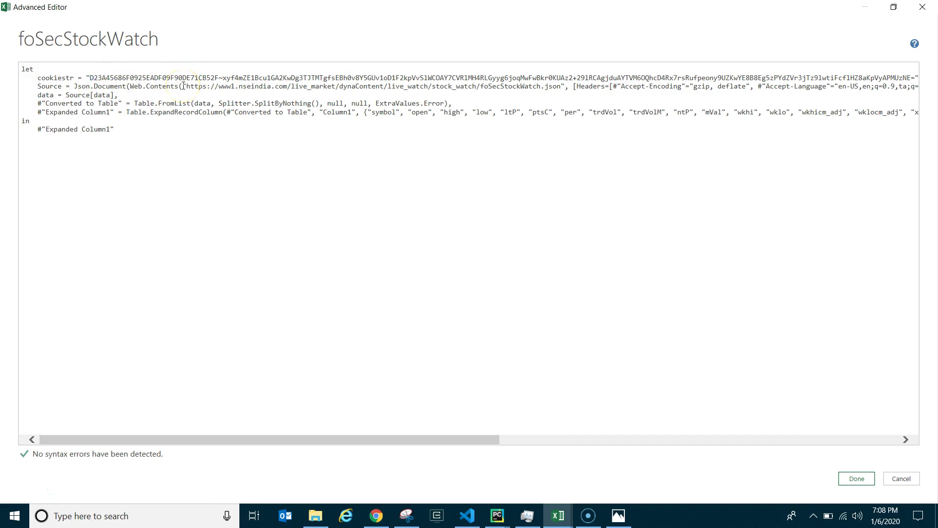
key(shift+End)
key(Delete)
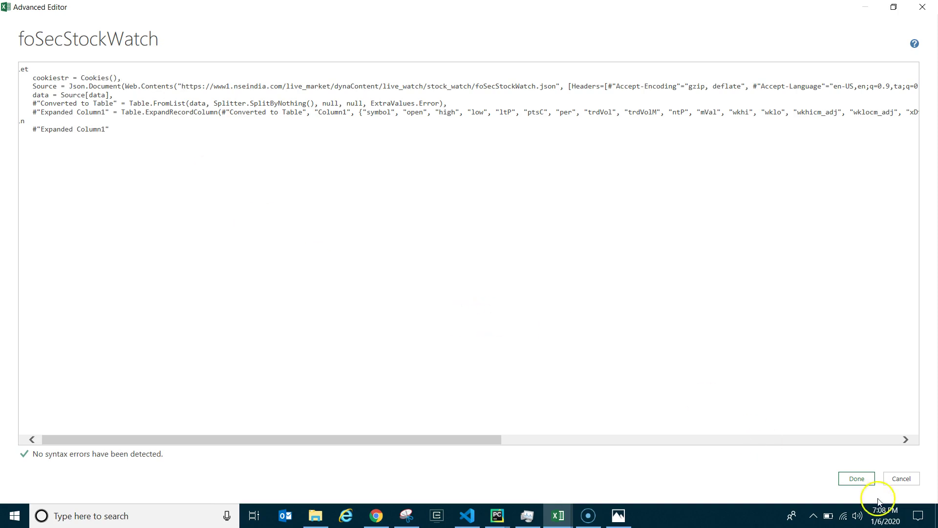
click(855, 478)
click(51, 54)
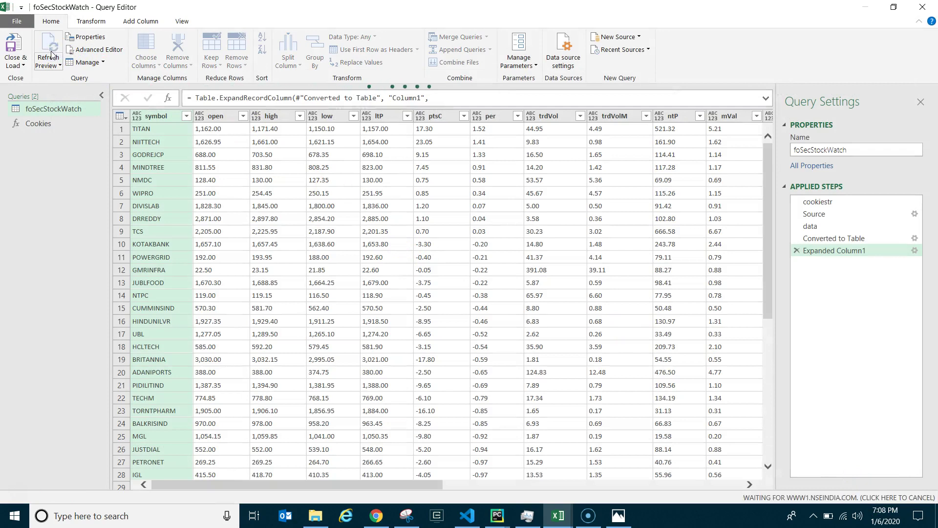
click(14, 49)
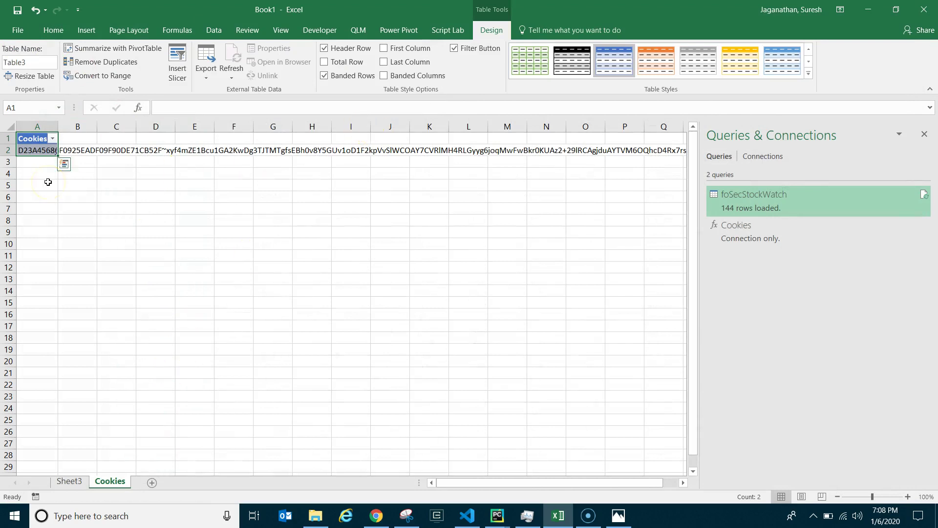
Check the Cookies table, then view the 144-row foSecStockWatch table on Sheet3.
click(34, 151)
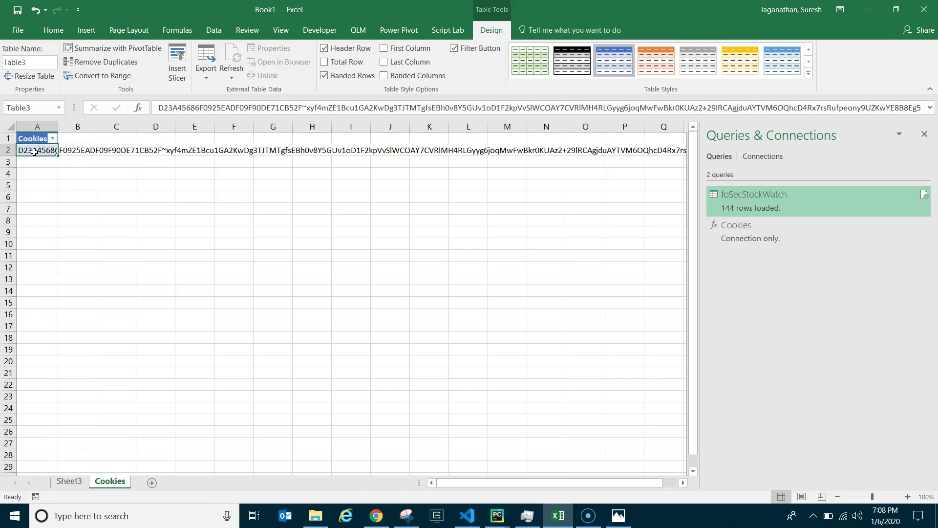
click(69, 481)
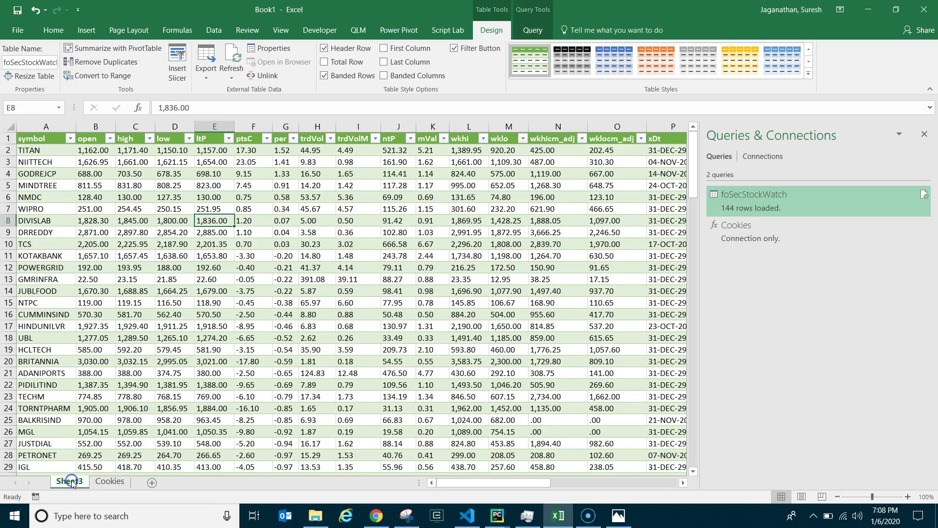
click(144, 288)
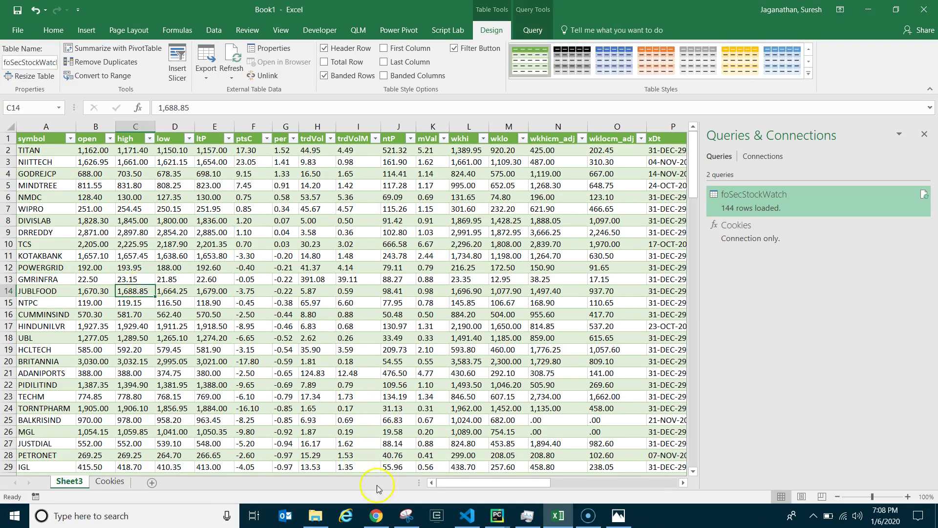
mouse_move(377, 523)
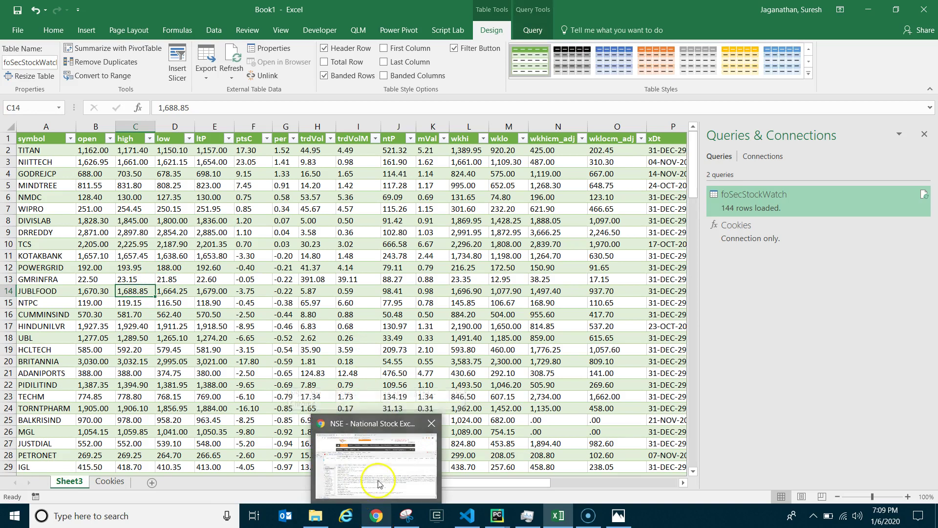
click(379, 480)
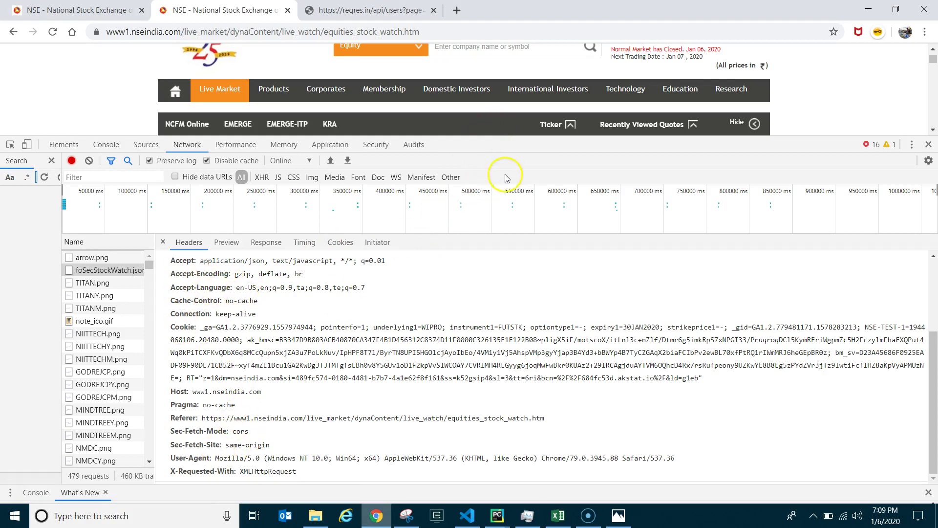
Go to the NSE India Equity & SME Market watch page.
drag(515, 148, 489, 294)
click(102, 146)
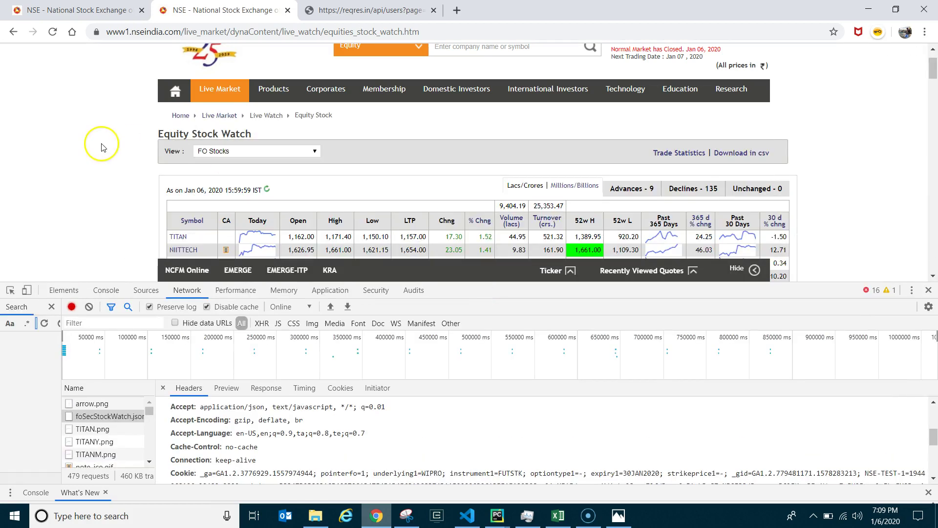
click(105, 12)
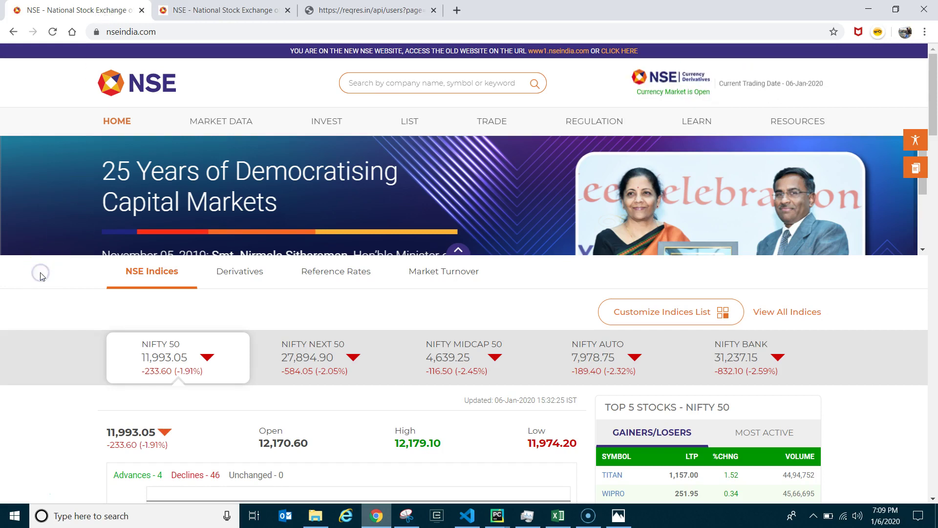
scroll(41, 275, down, 7)
scroll(40, 275, up, 7)
mouse_move(226, 122)
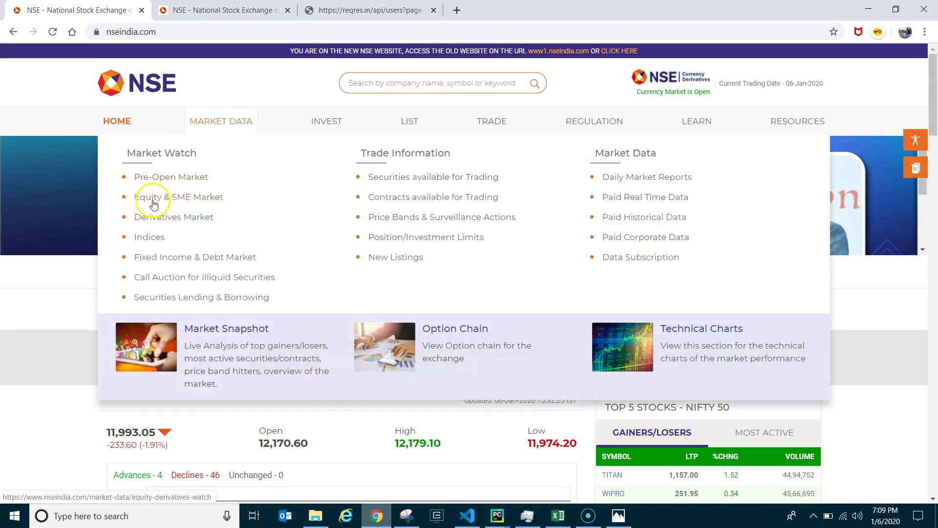
click(148, 205)
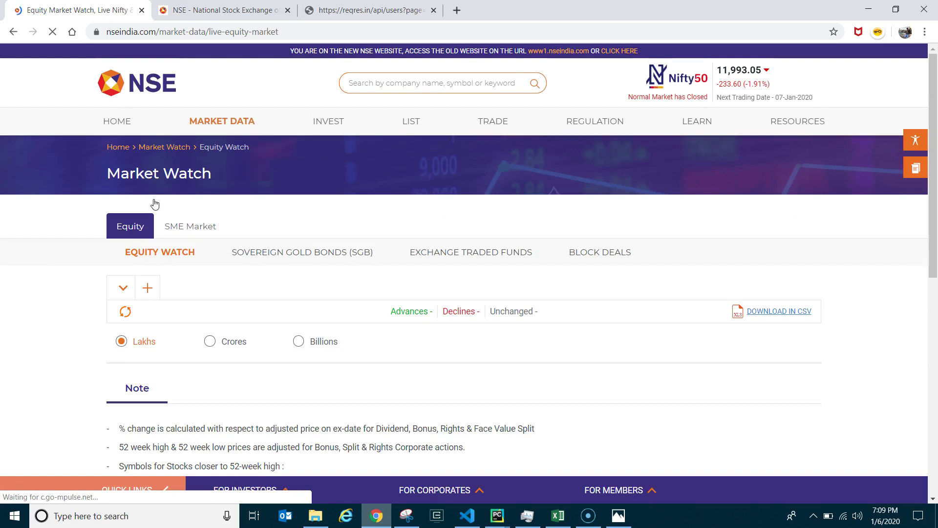
Open Chrome developer tools and switch the index list to Securities in F&O.
right_click(50, 216)
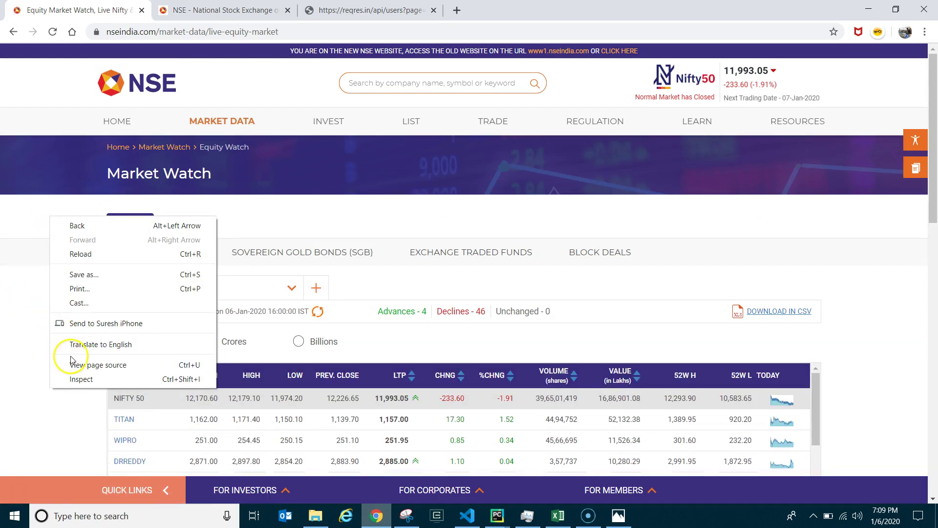
click(81, 380)
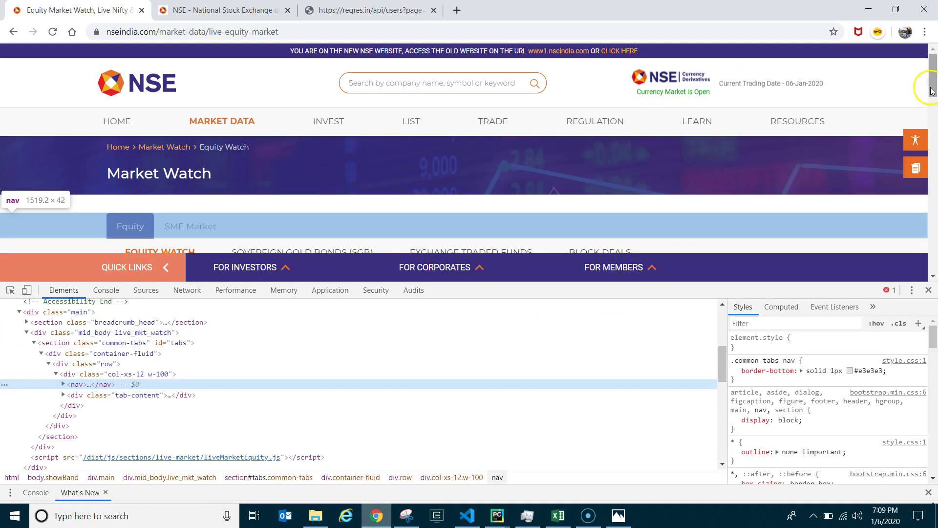
drag(933, 87, 933, 110)
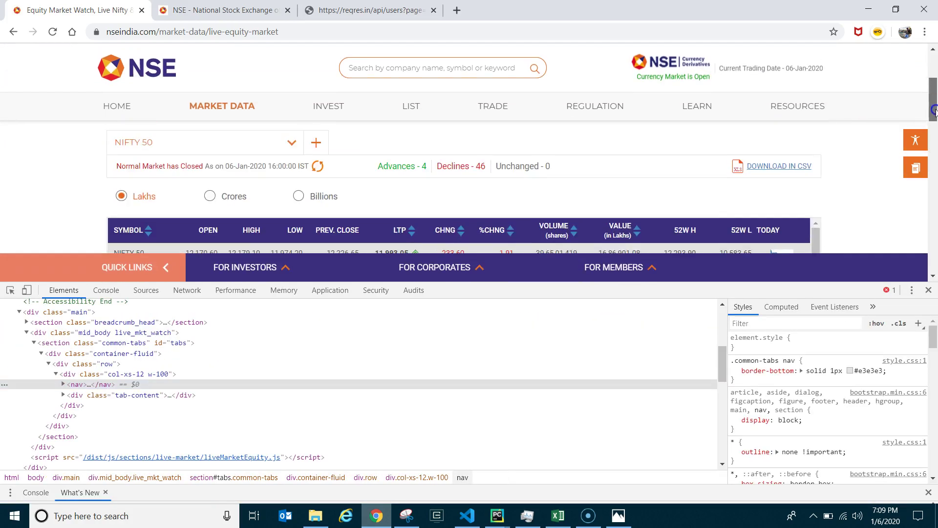
click(290, 141)
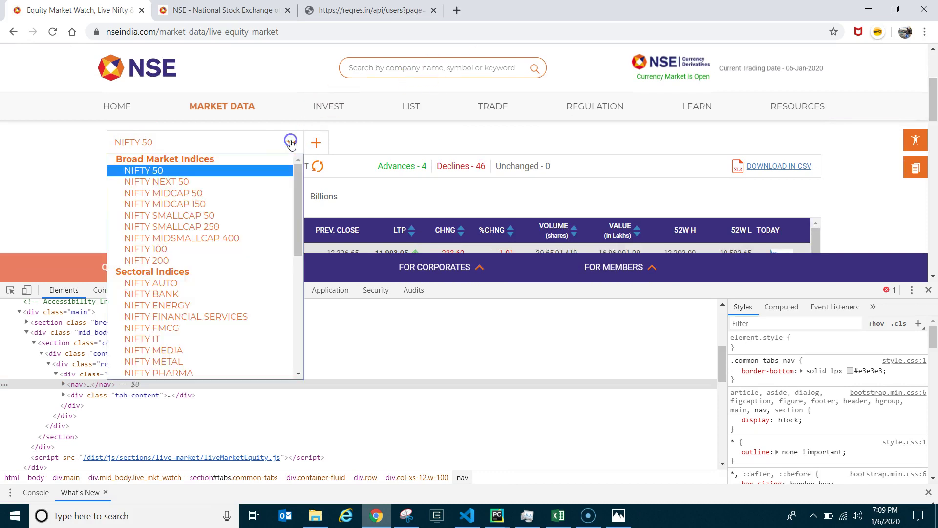
drag(300, 207, 290, 394)
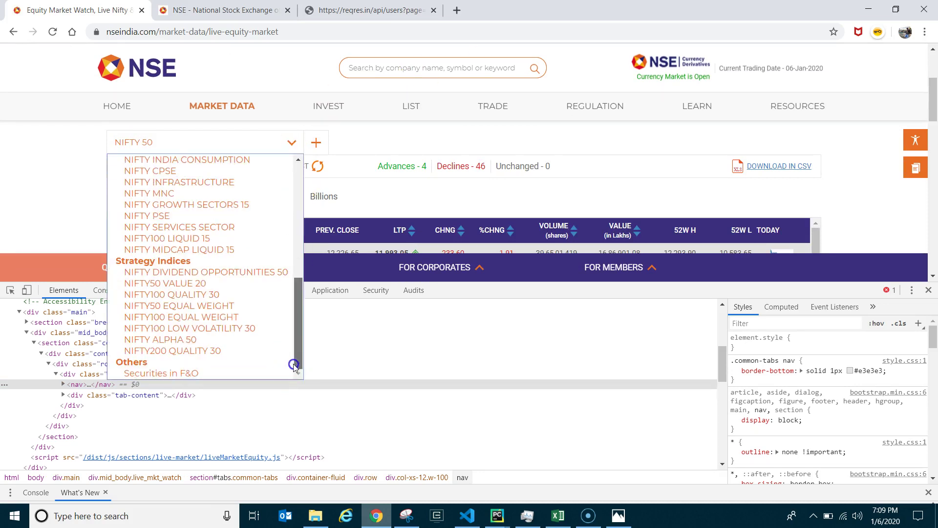
click(178, 373)
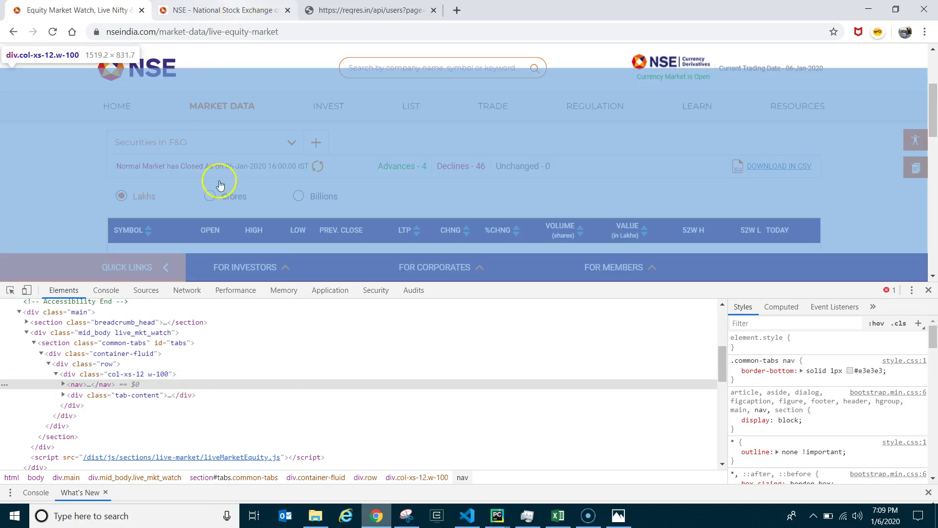
In the Network panel, select the equity-stockIndices request and highlight its full Request URL.
click(187, 290)
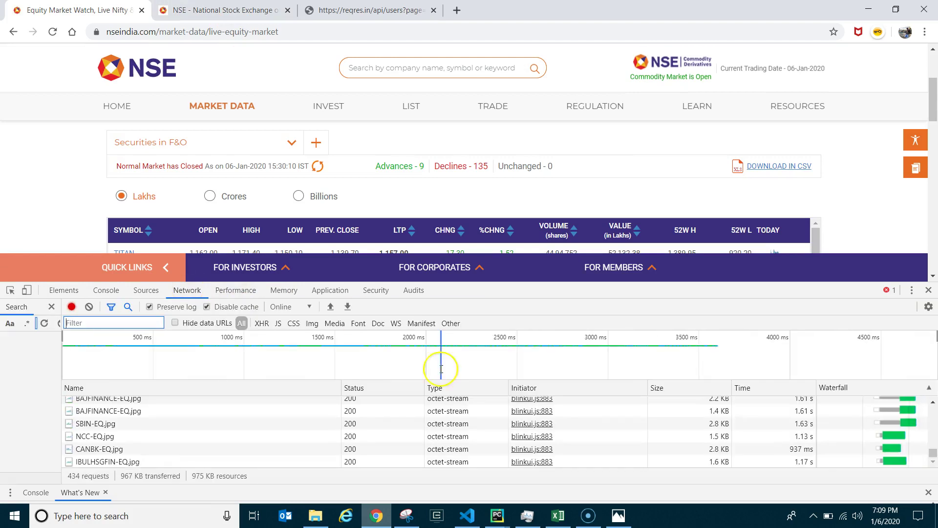
click(934, 470)
drag(933, 453, 933, 402)
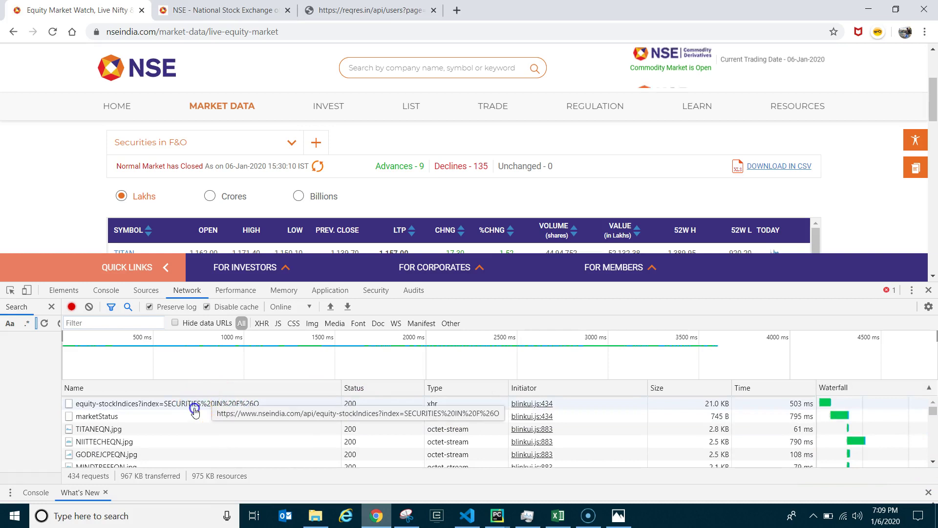
click(194, 407)
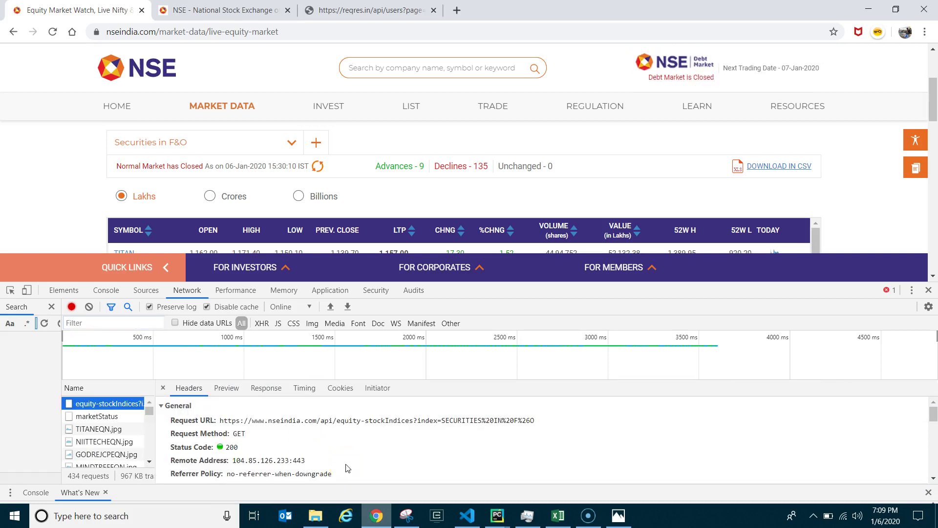
click(333, 422)
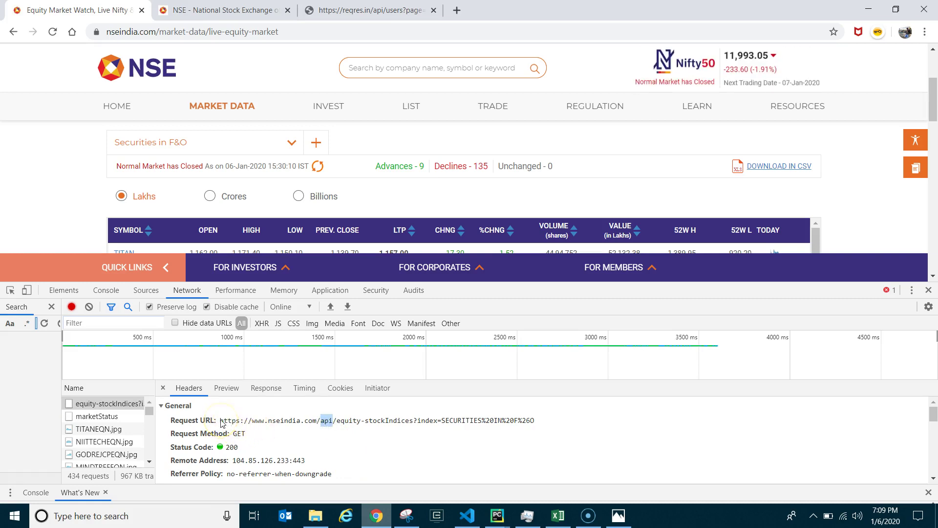
drag(221, 423, 537, 421)
key(ctrl+c)
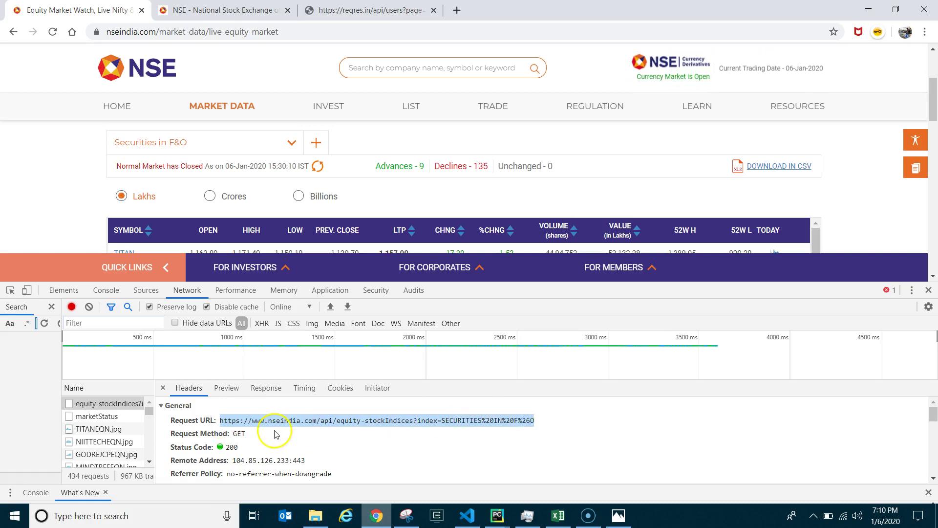
Return to Excel and open the foSecStockWatch query in Power Query Editor.
click(557, 516)
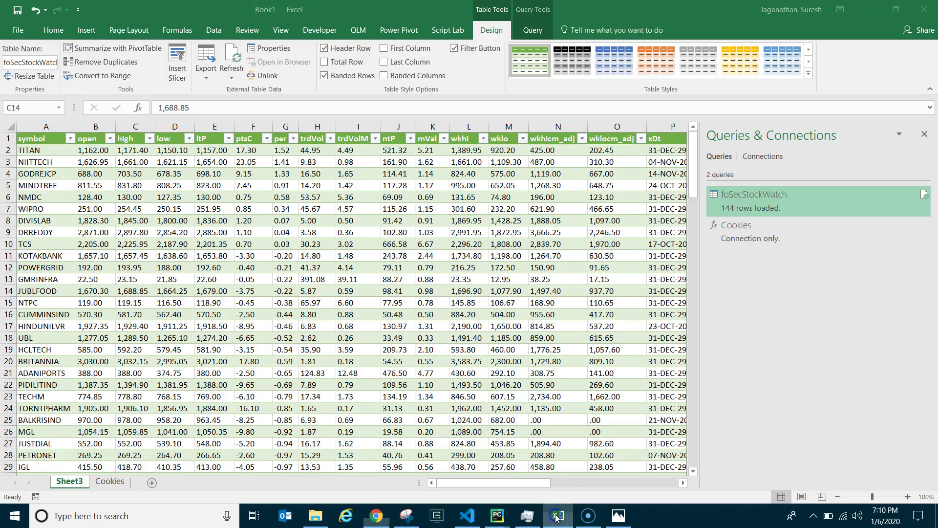
right_click(740, 206)
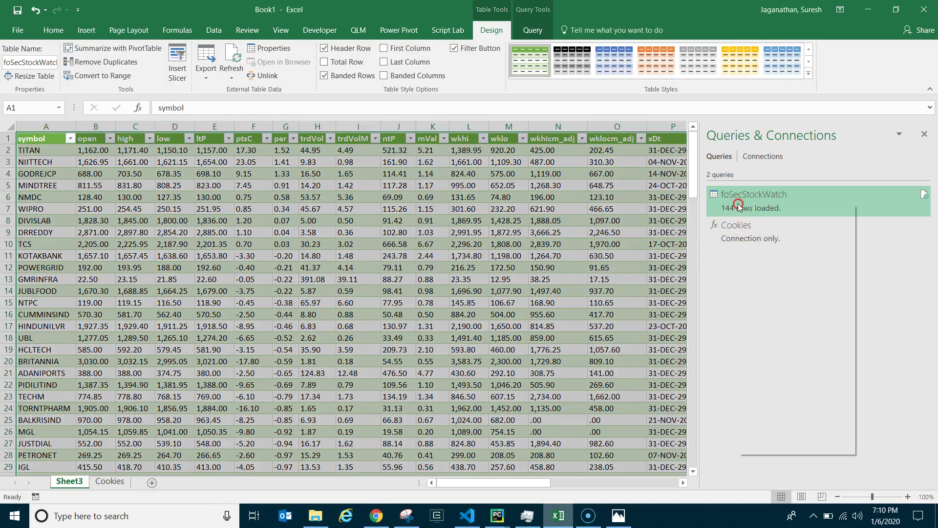
click(762, 239)
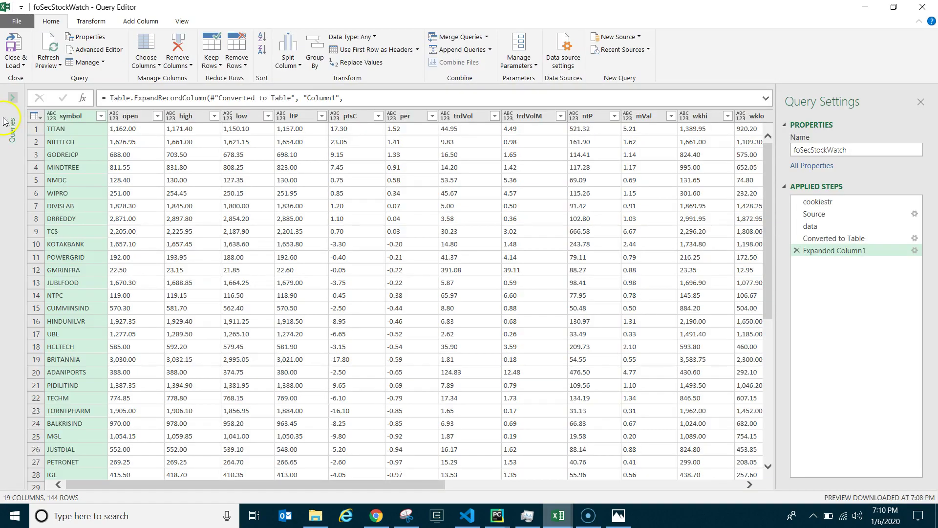
Duplicate foSecStockWatch and name the copy foSecStockWatch_new.
click(16, 97)
right_click(54, 109)
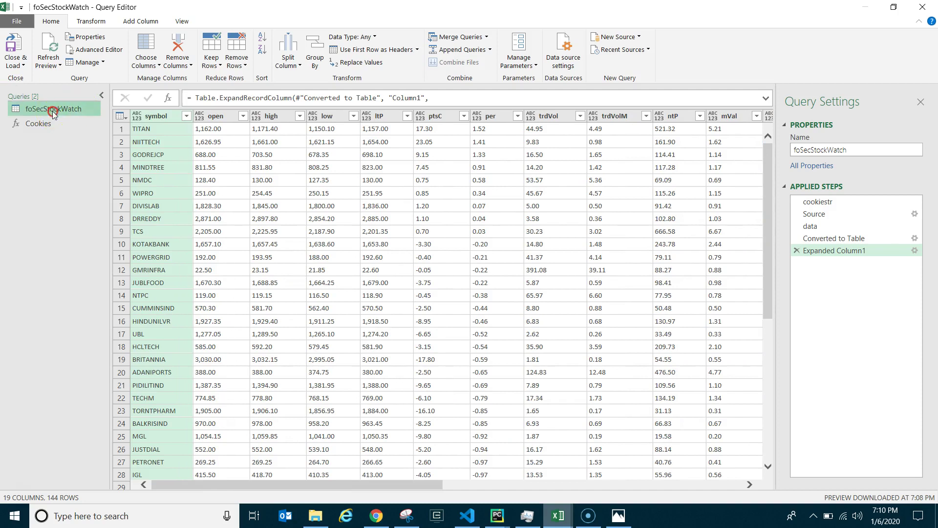
click(86, 176)
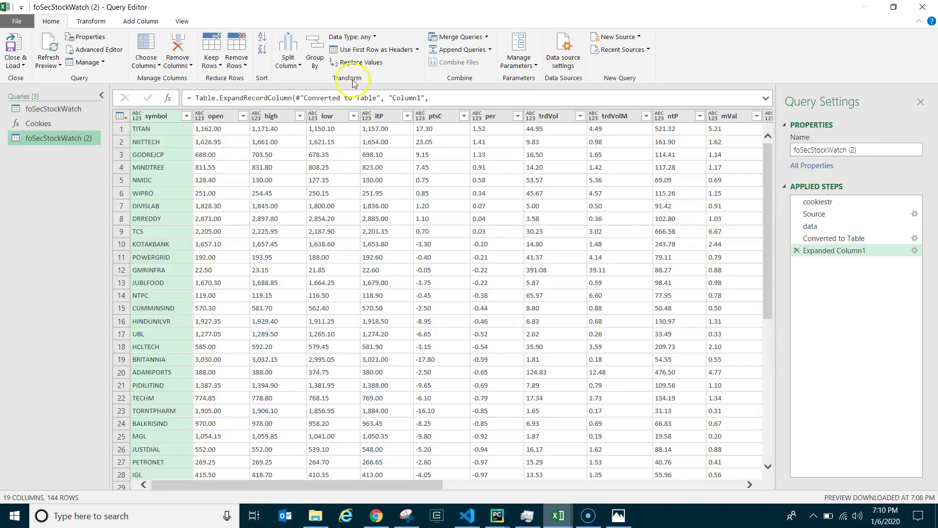
click(863, 147)
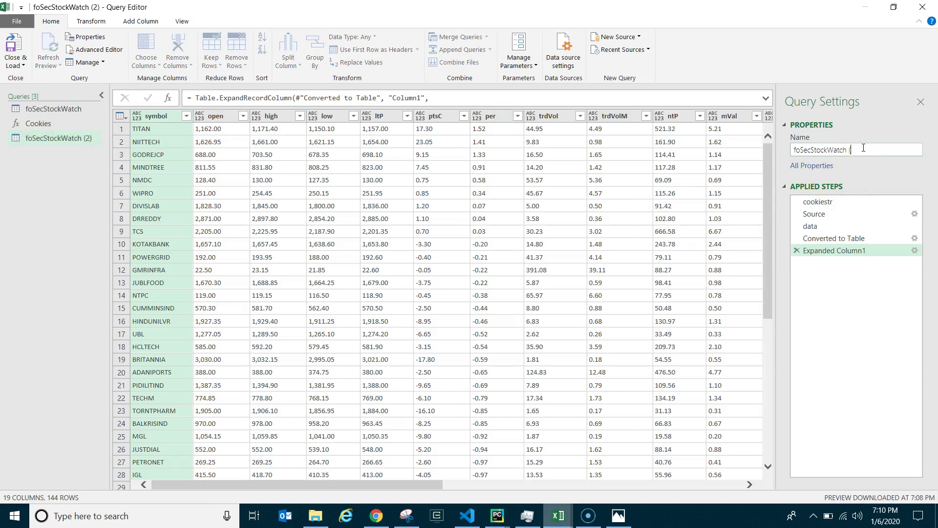
text(_new)
key(Return)
click(105, 50)
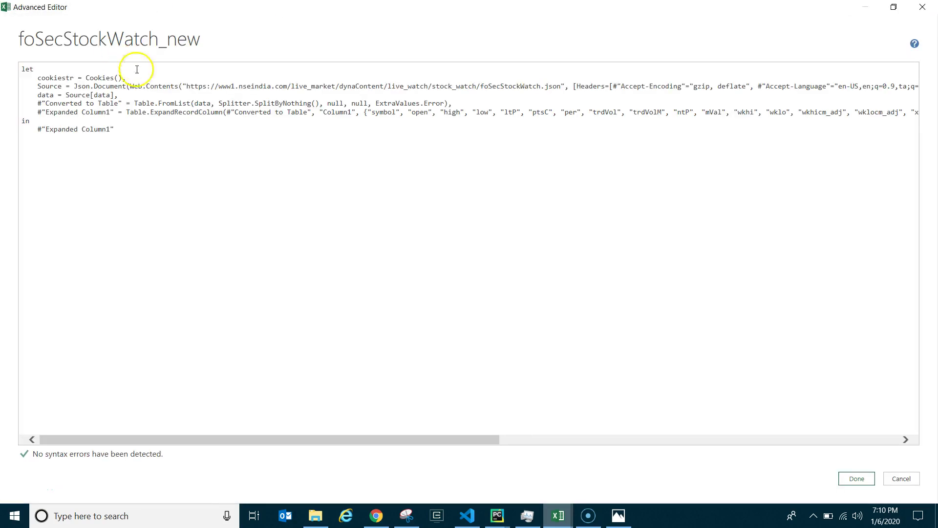
drag(186, 88, 541, 87)
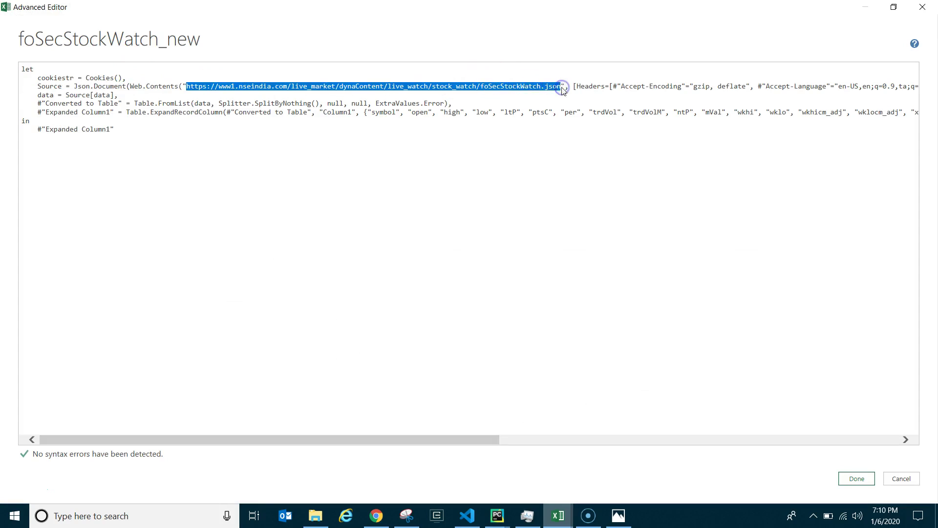
key(ctrl+v)
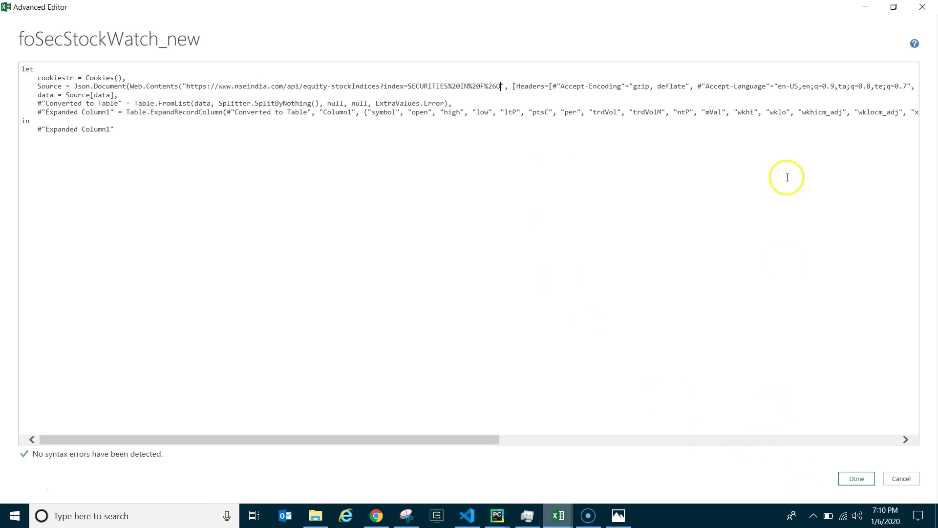
click(855, 478)
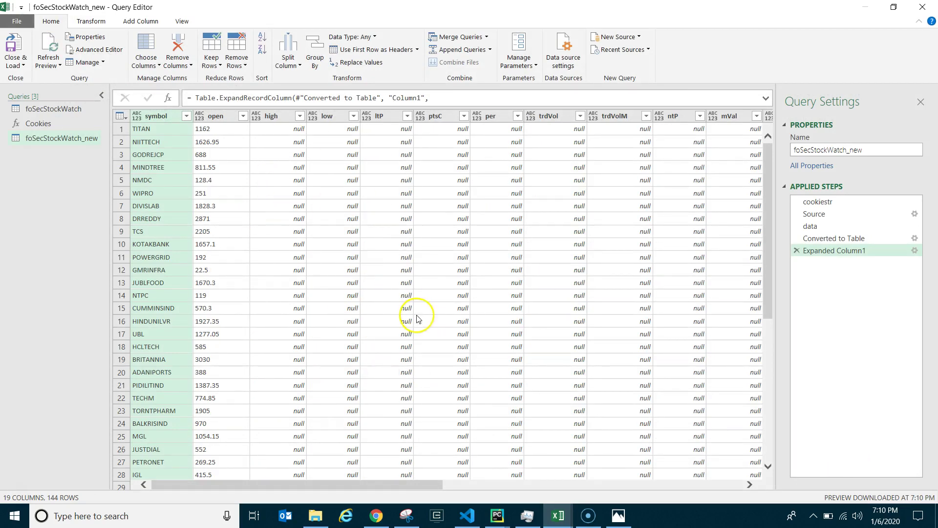
Review the cookiestr, Source, data and Converted to Table steps, then delete Expanded Column1.
click(827, 204)
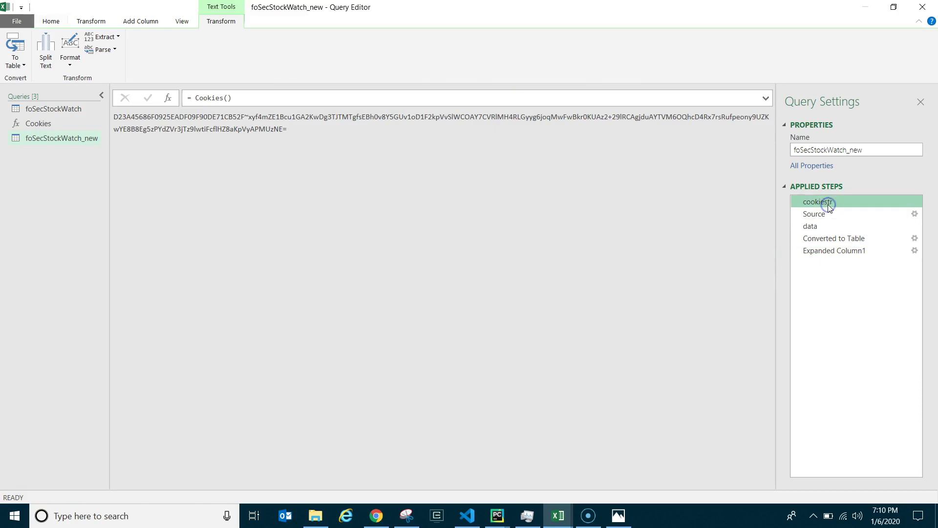
click(823, 213)
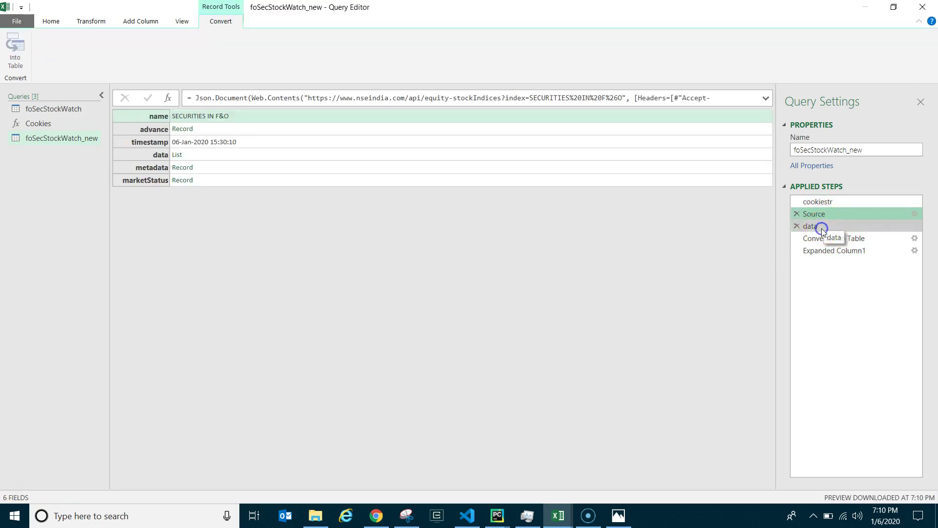
click(822, 228)
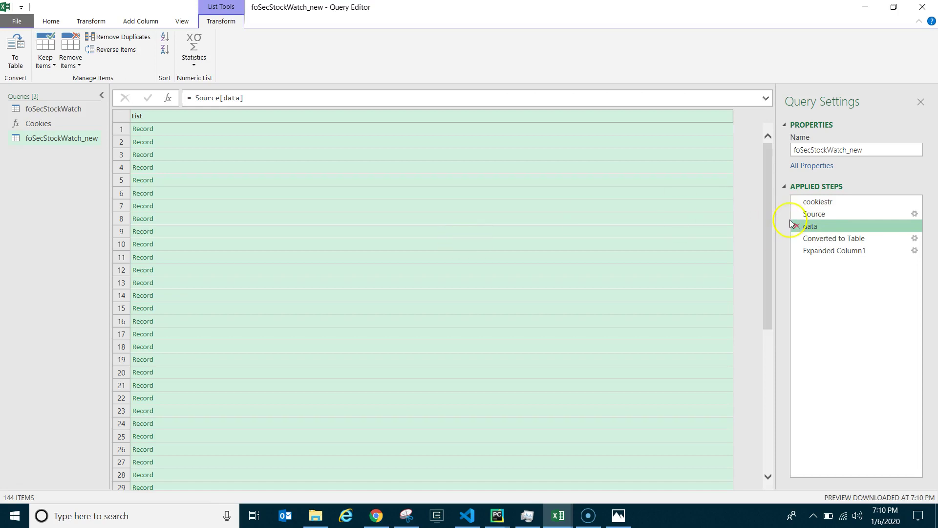
click(821, 239)
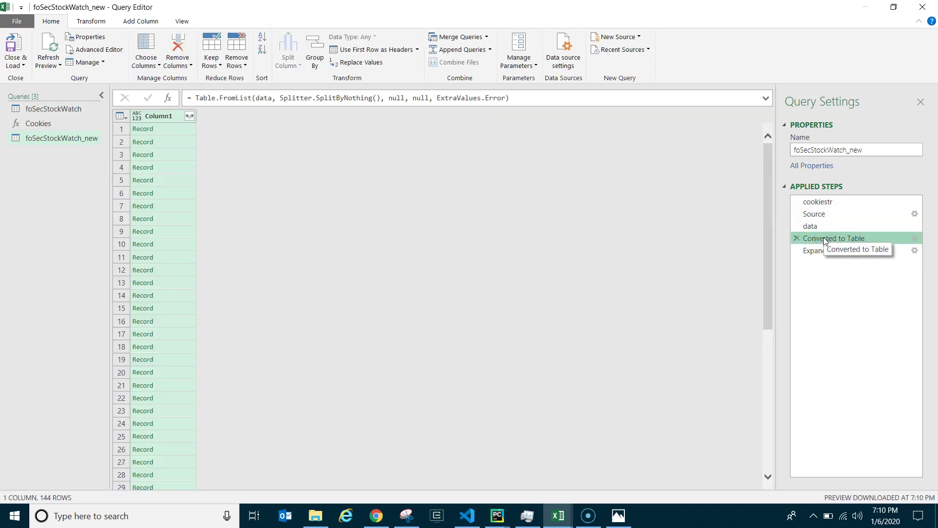
click(820, 252)
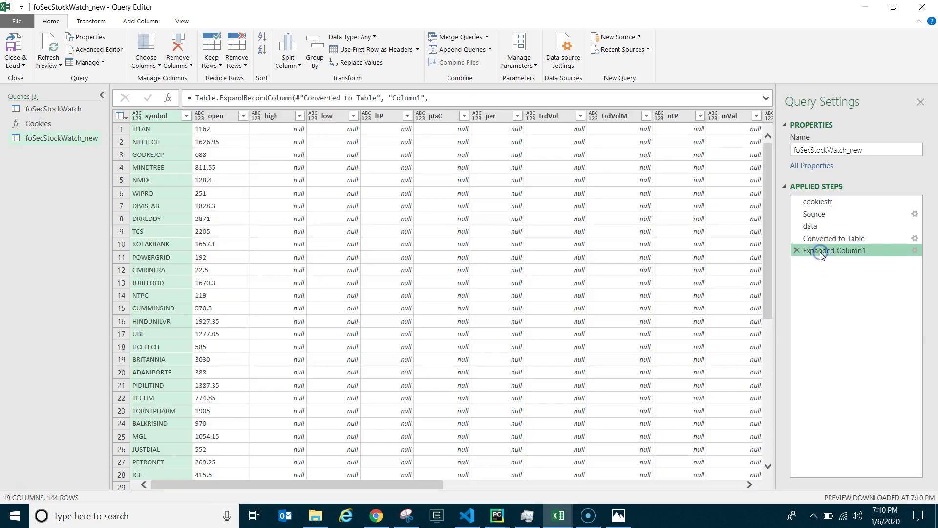
click(766, 100)
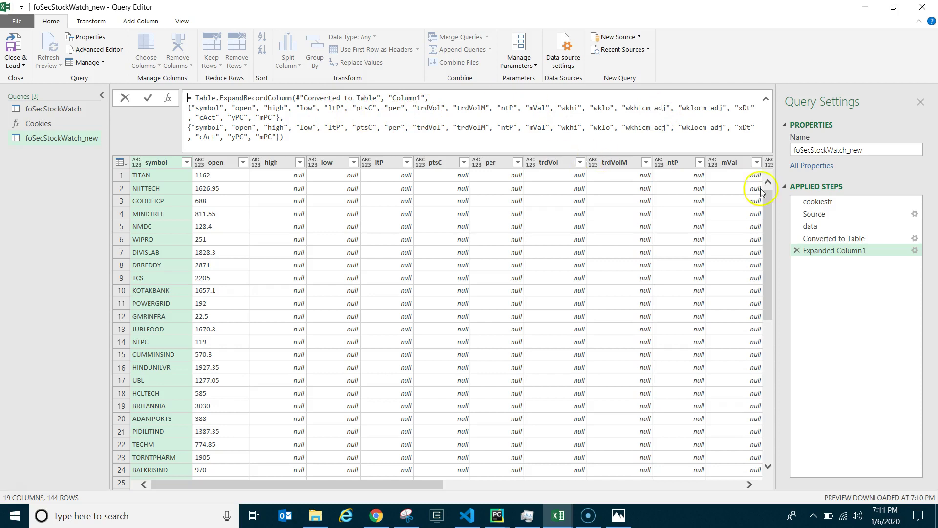
click(797, 251)
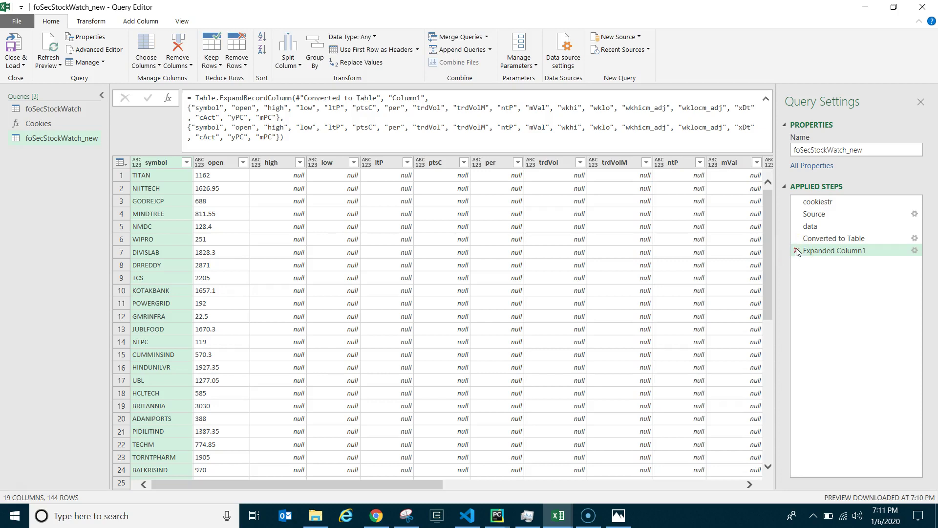
click(797, 252)
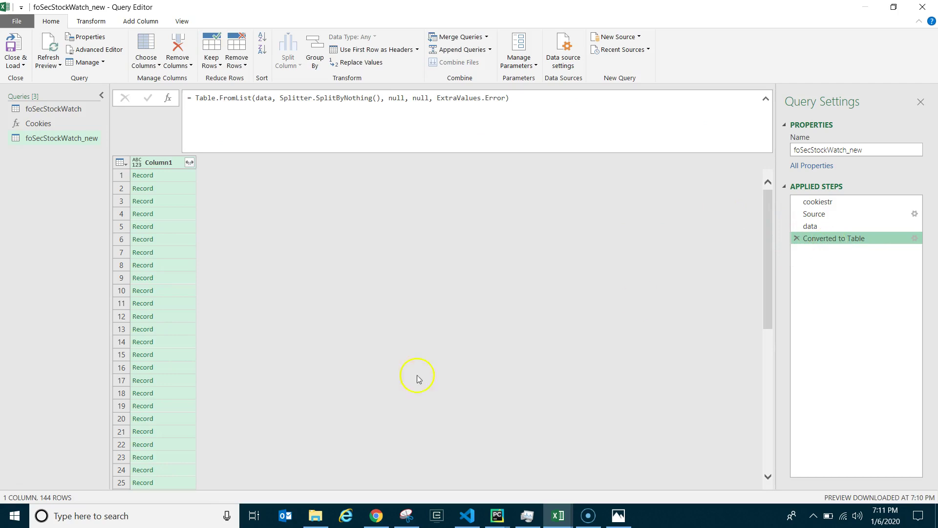
Expand Column1 into all 25 record fields, such as symbol, open and lastPrice, with no Column1 prefix.
click(189, 162)
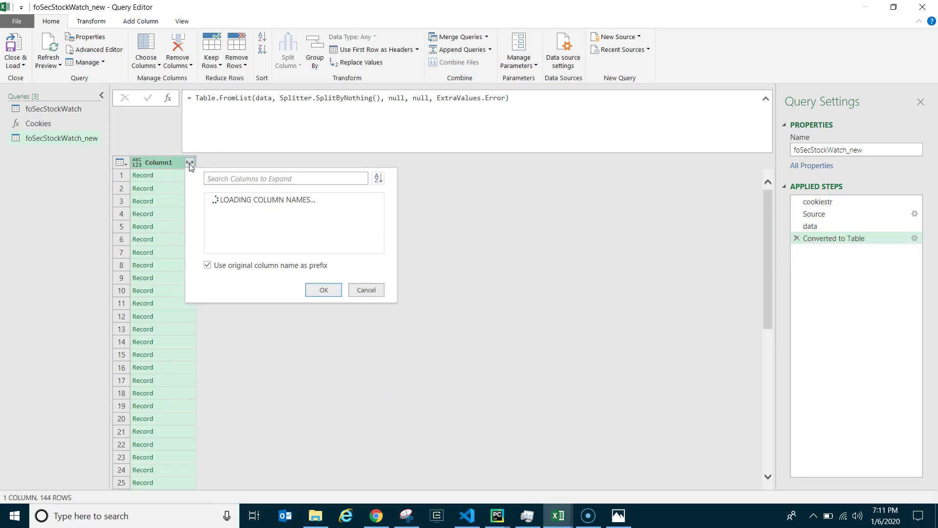
click(207, 418)
drag(380, 292, 375, 379)
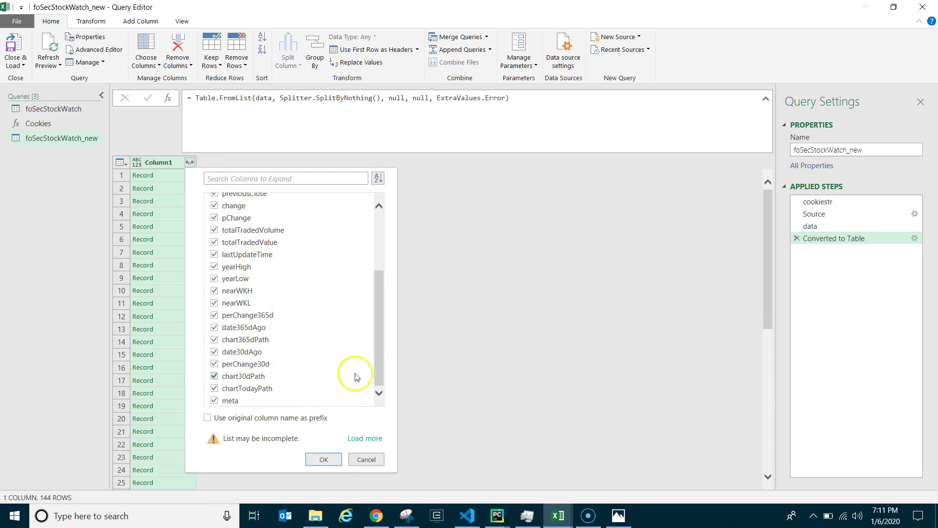
drag(381, 369, 391, 180)
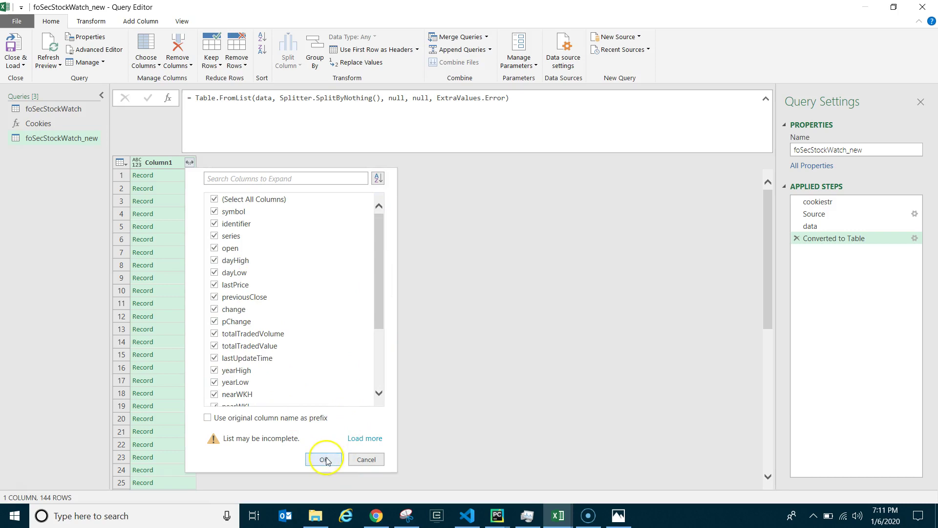
click(324, 458)
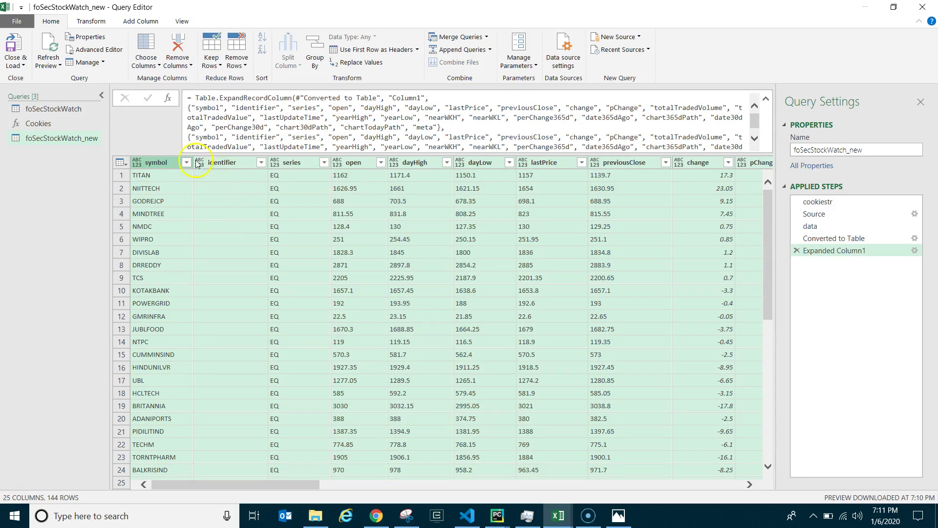
drag(275, 486, 728, 462)
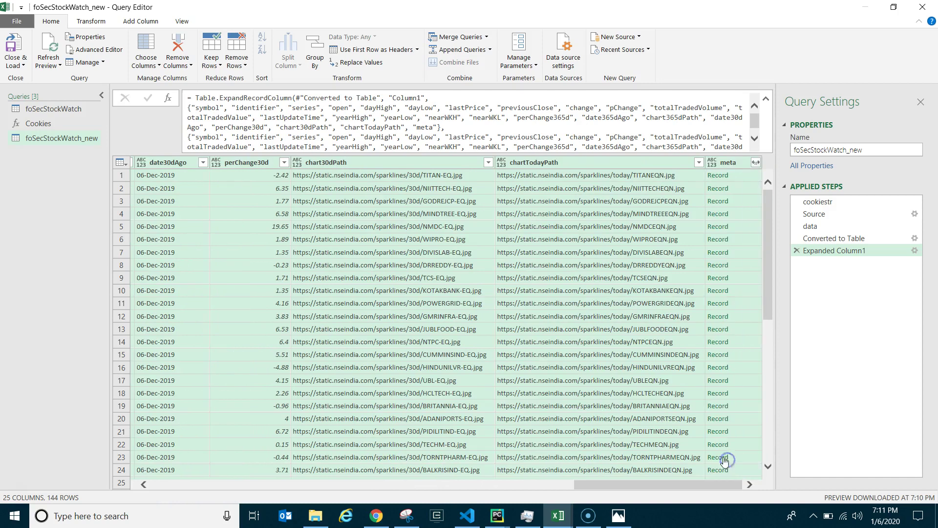
click(756, 163)
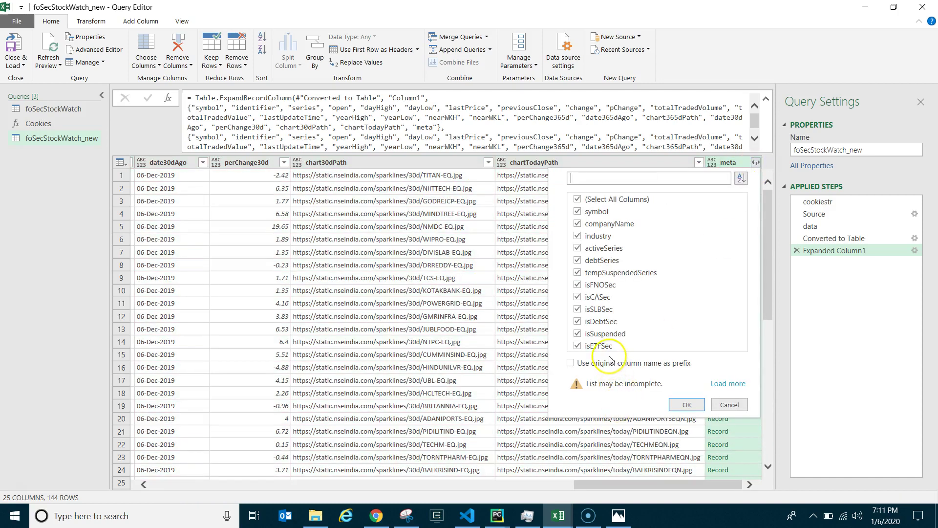
Expand the meta column into company fields such as companyName, industry and isFNOSec.
click(687, 404)
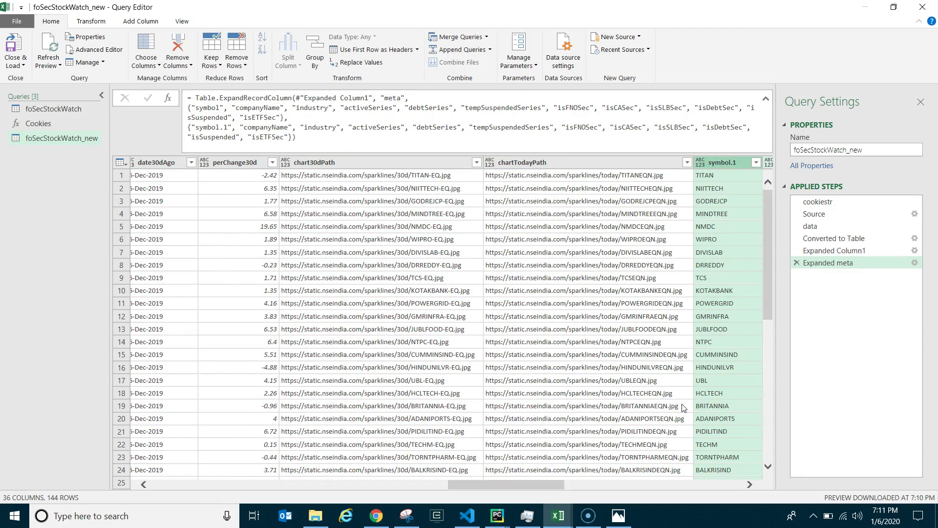
drag(547, 484, 631, 485)
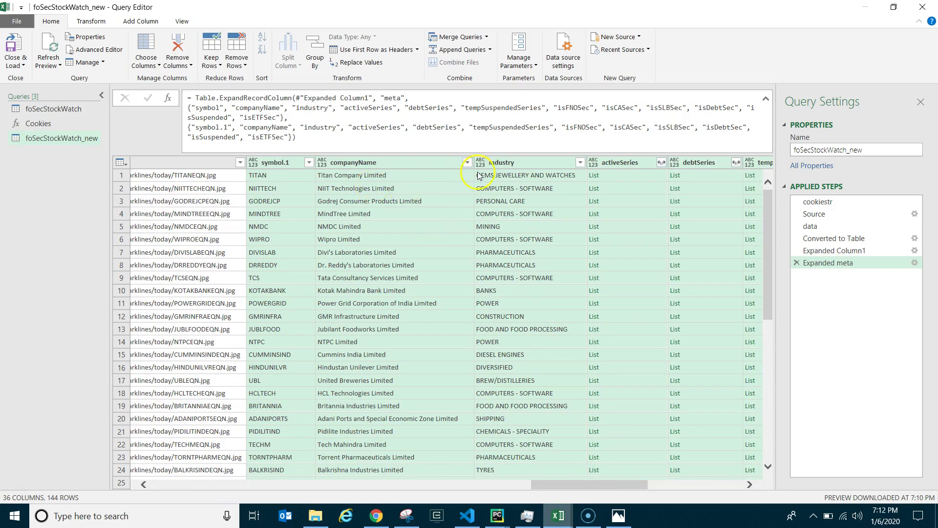
drag(592, 488, 652, 485)
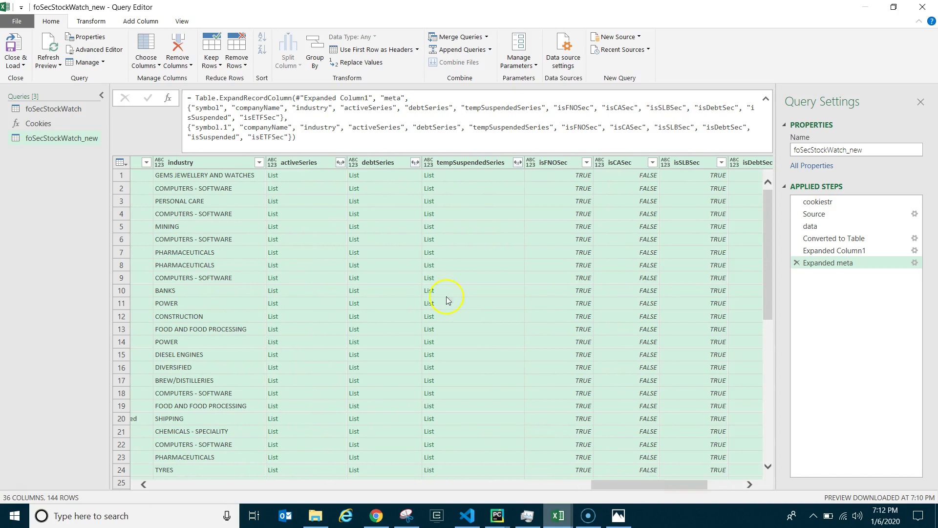
Inspect row 1's activeSeries list, delete that drill-down step, then Close & Load into Excel.
click(275, 175)
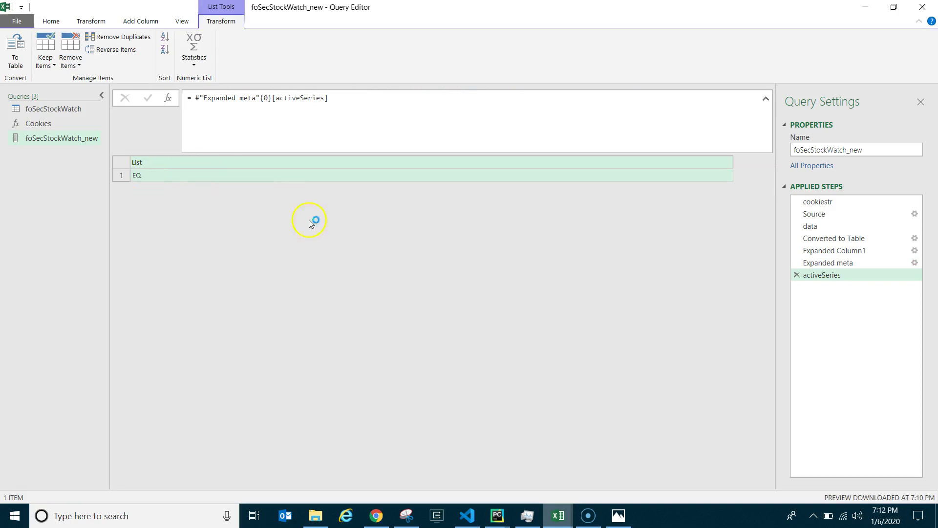
click(796, 275)
drag(246, 484, 759, 487)
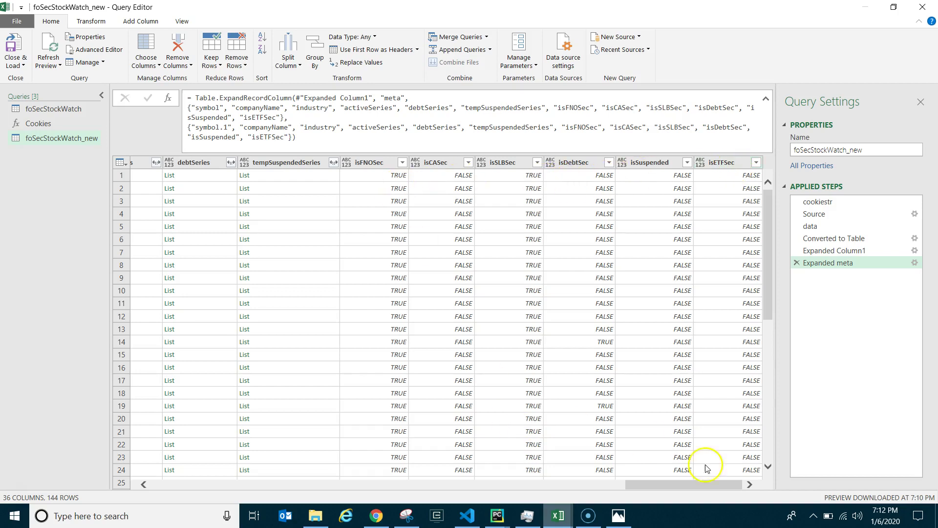
drag(697, 485, 106, 380)
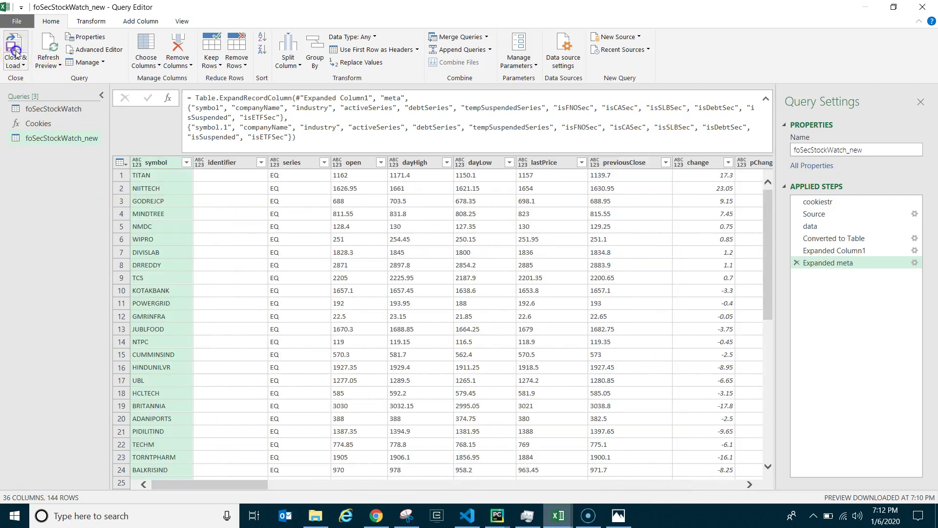
click(15, 48)
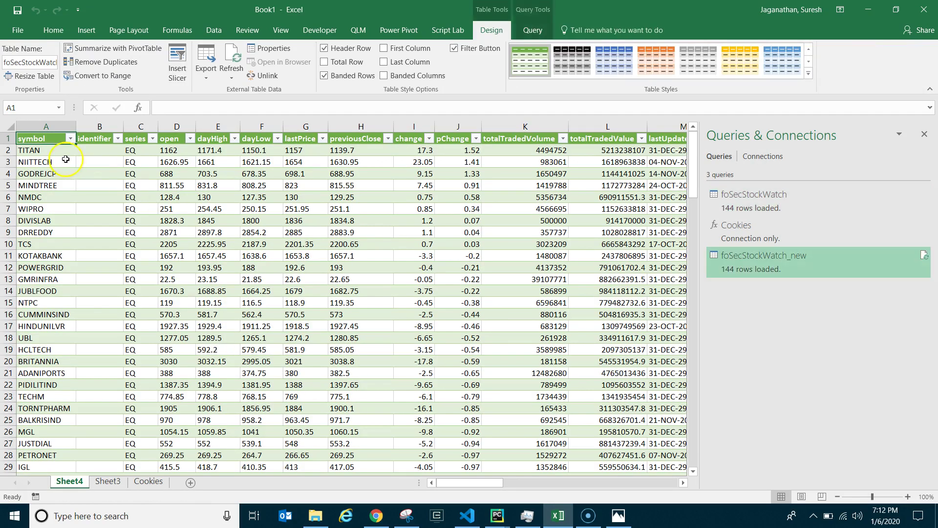
Refresh the foSecStockWatch_new table, check HINDUNILVR's dayHigh of 1929.4, then return to Chrome.
click(65, 160)
right_click(184, 207)
click(209, 297)
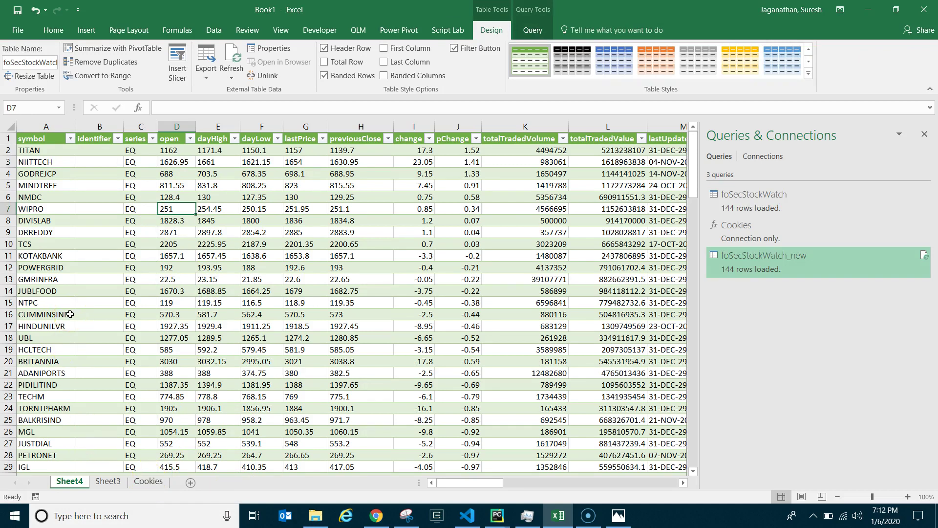
click(223, 323)
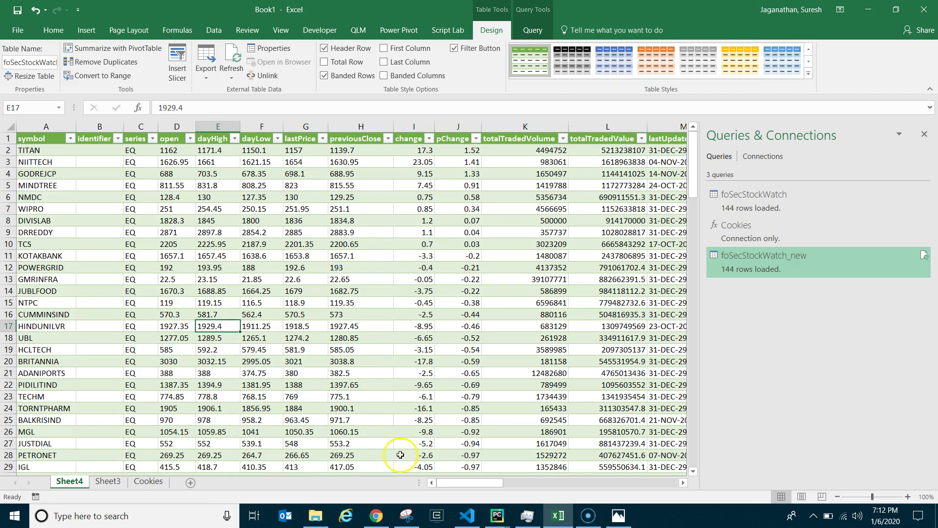
click(377, 515)
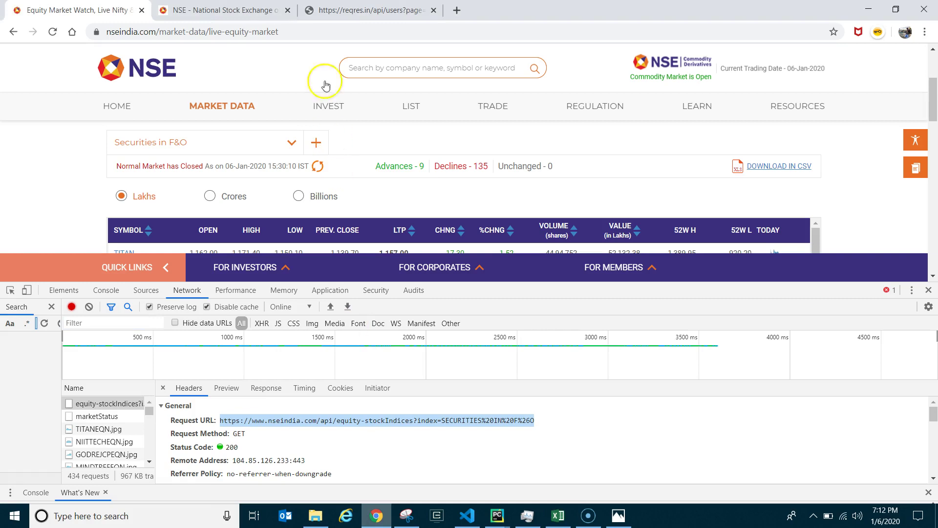
Visit the Equity Derivatives page from the stock watch tab, close DevTools, and return to NSE home.
click(249, 10)
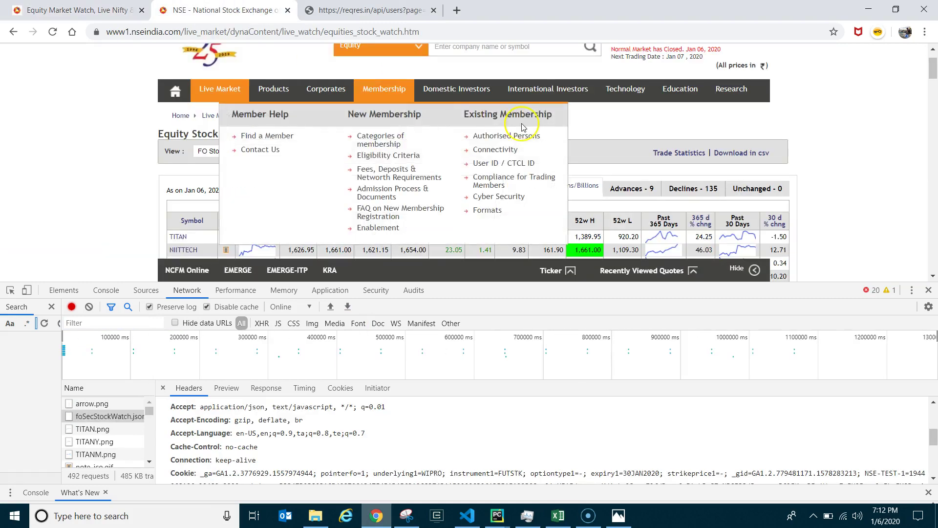
mouse_move(272, 88)
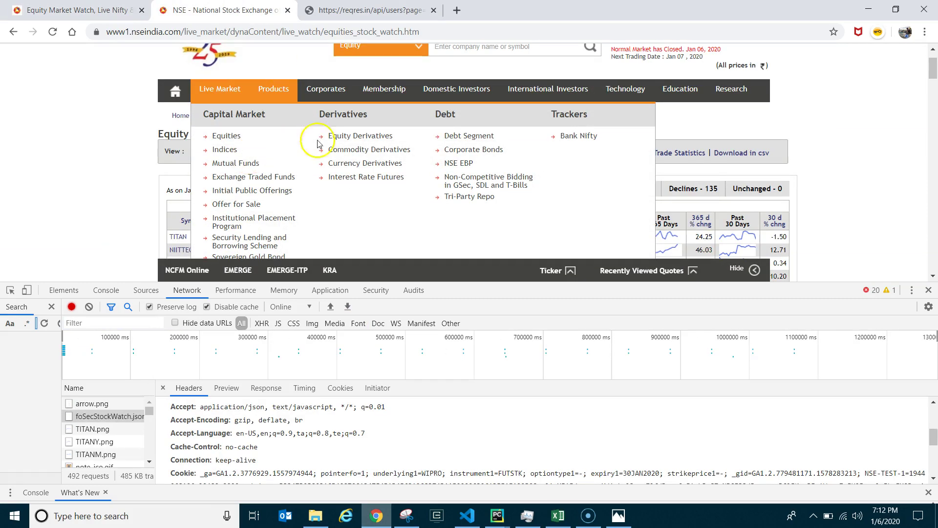
click(353, 137)
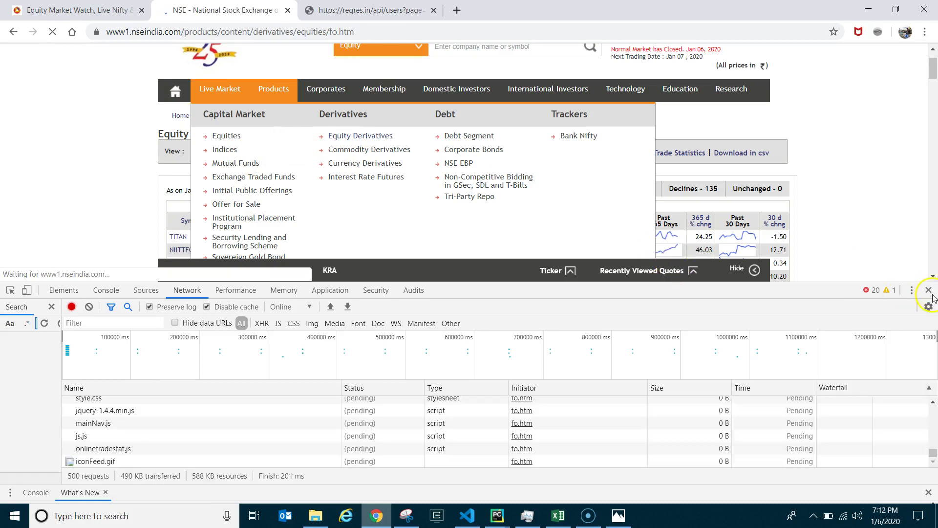
click(928, 290)
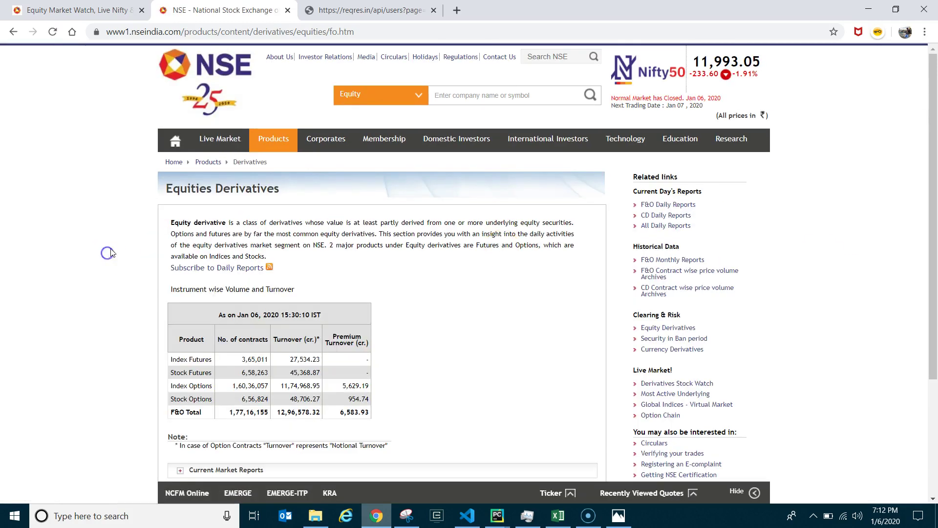
click(171, 142)
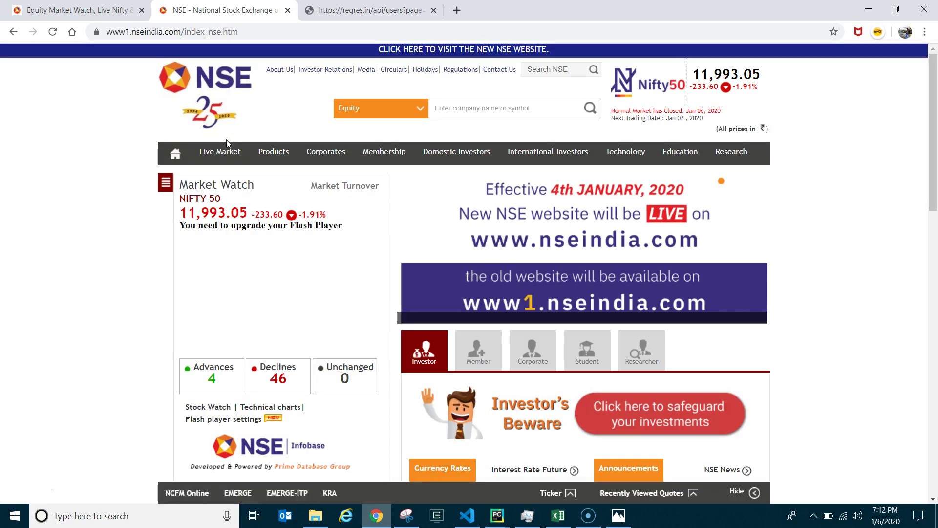
Open the Option Chain page from the NSE Live Market menu.
click(214, 157)
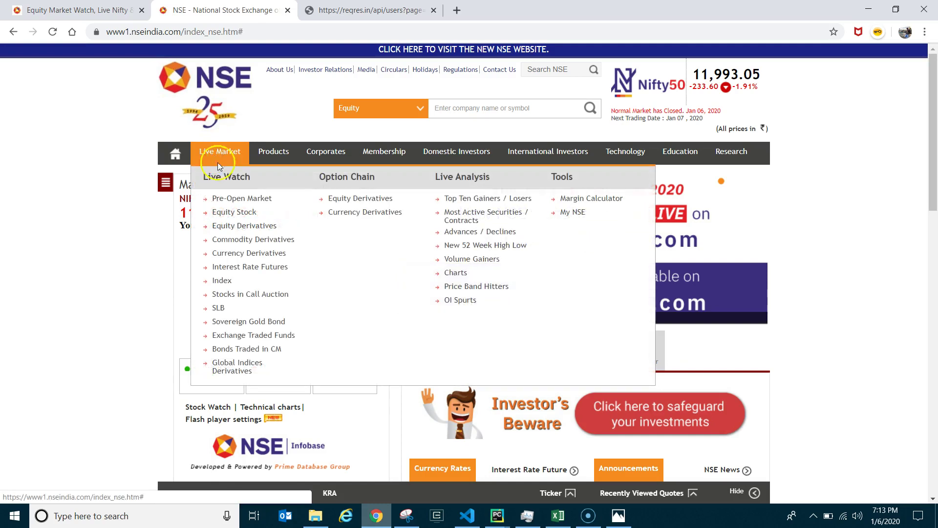
mouse_move(273, 146)
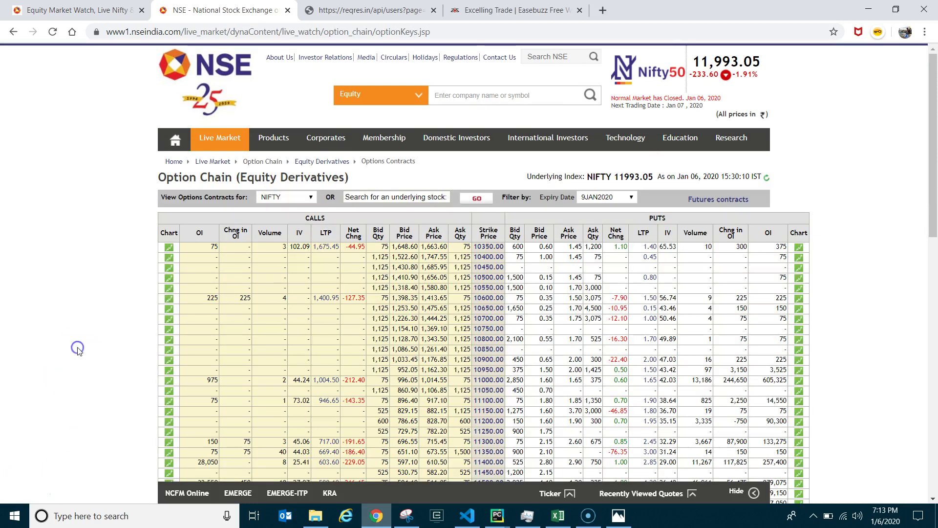
scroll(78, 350, down, 1)
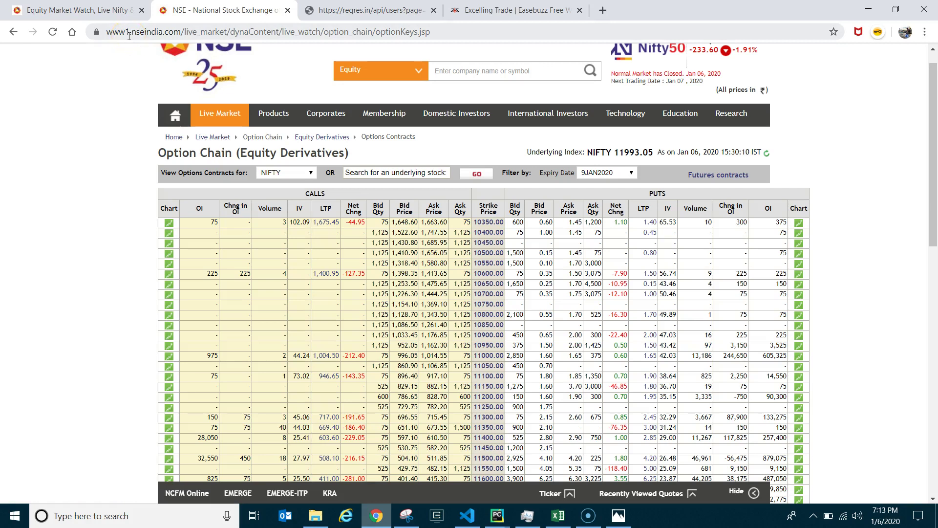
click(89, 119)
click(90, 120)
Change www1 to www in the page address and reload nseindia.com.
click(133, 31)
click(129, 32)
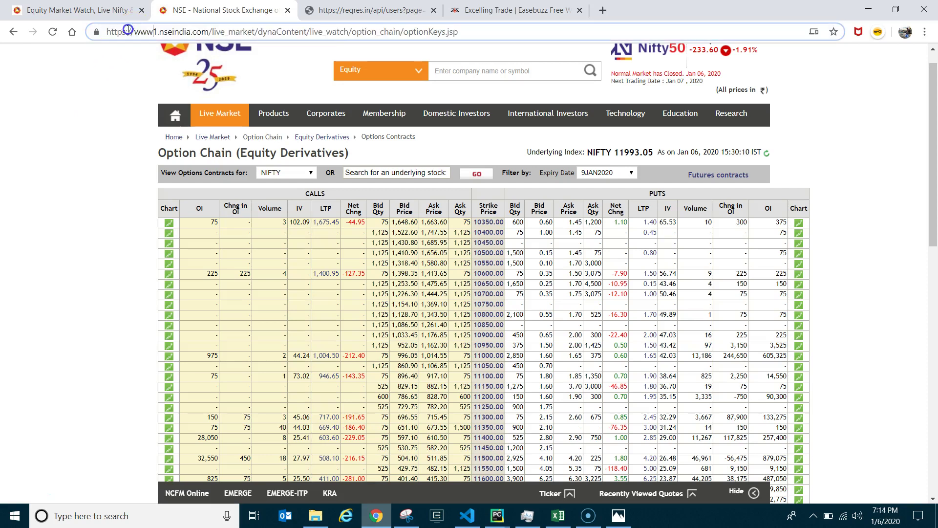
click(197, 32)
key(BackSpace)
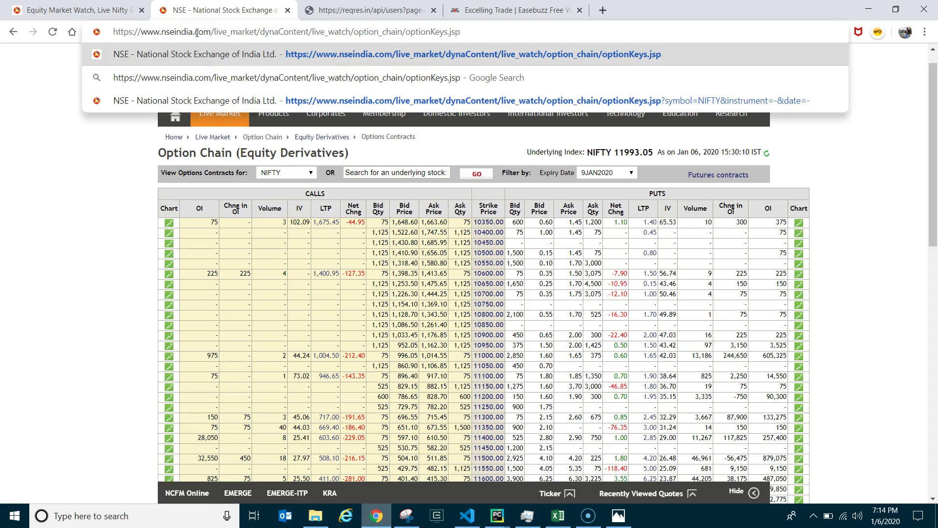
key(Return)
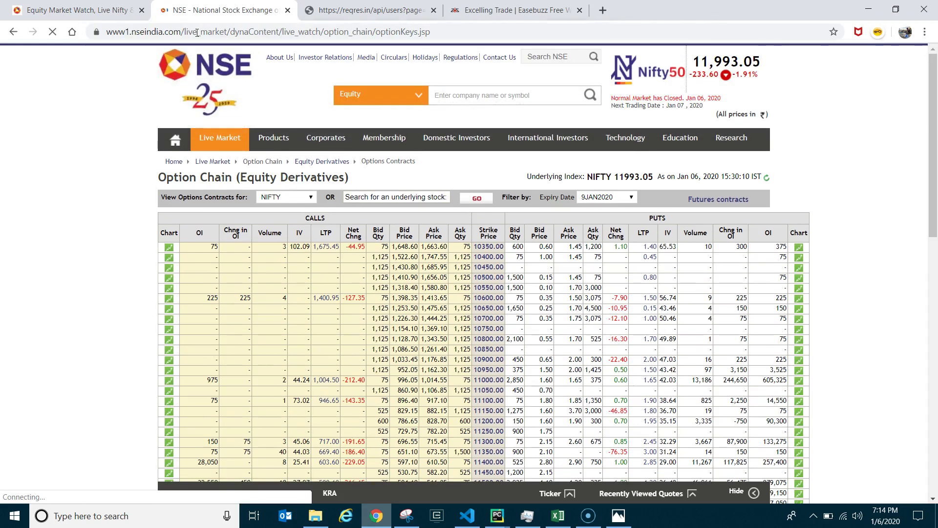
Check the Equity Market Watch tab with DevTools closed, then go back to the option chain tab.
click(70, 157)
click(71, 157)
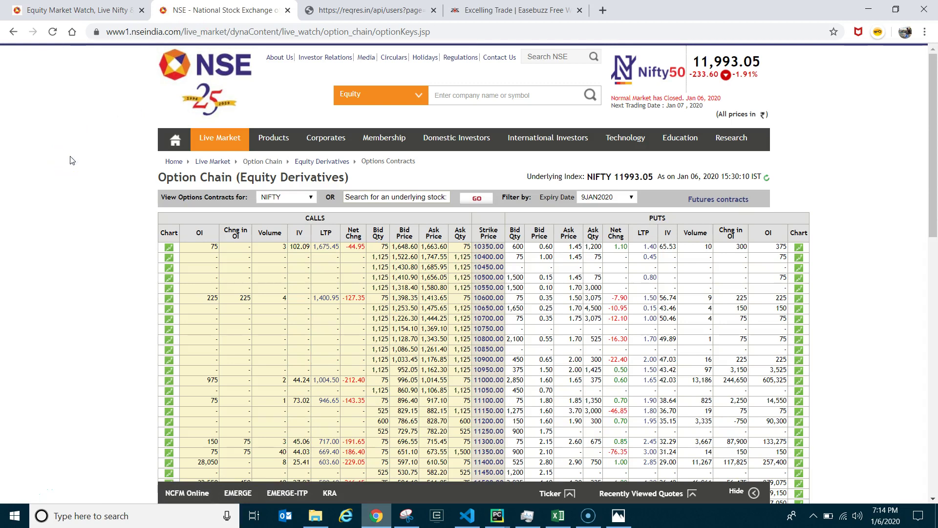
click(72, 265)
click(89, 11)
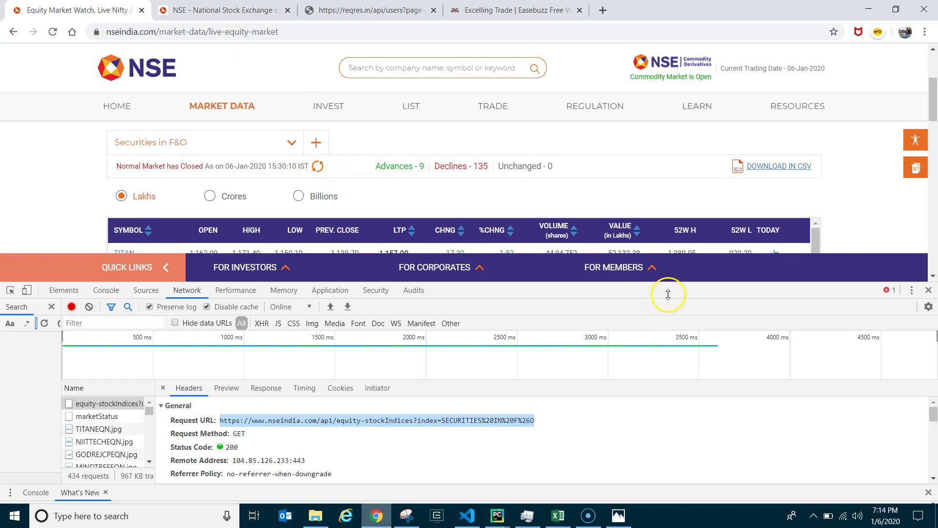
click(929, 291)
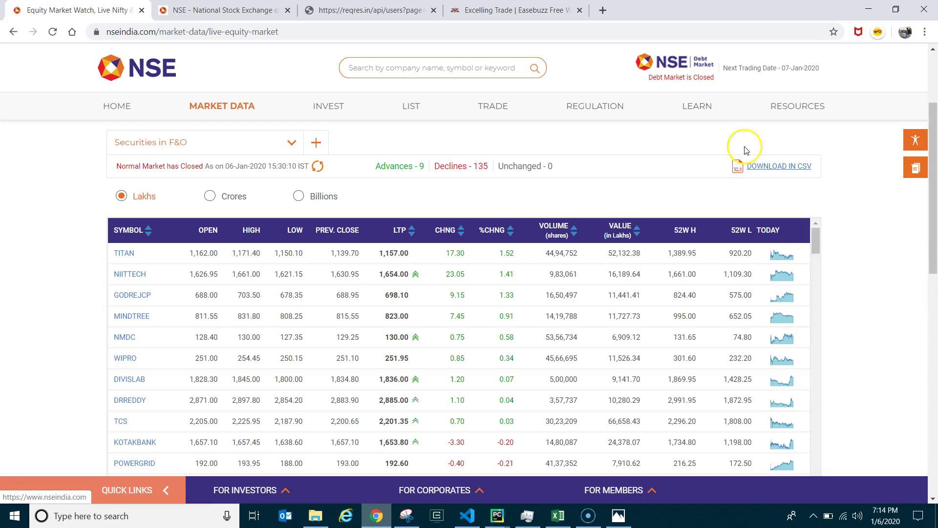
click(209, 11)
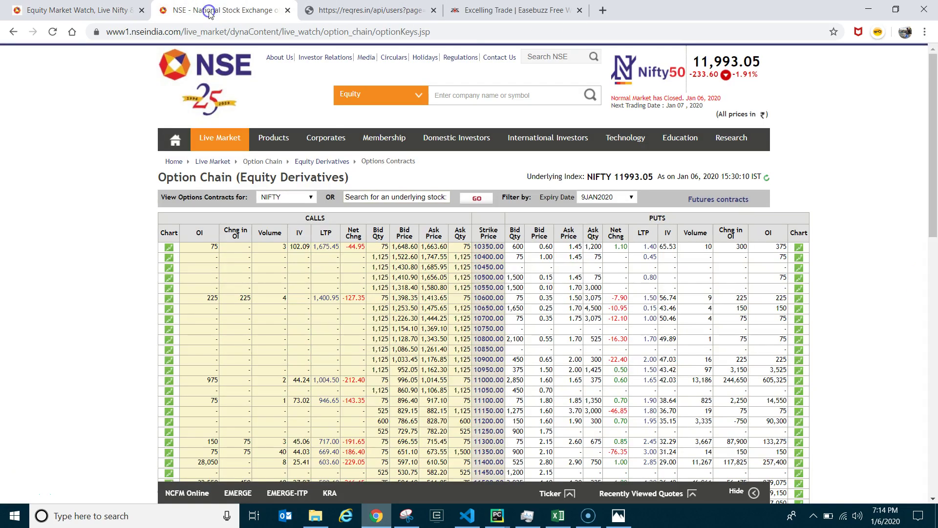
click(490, 9)
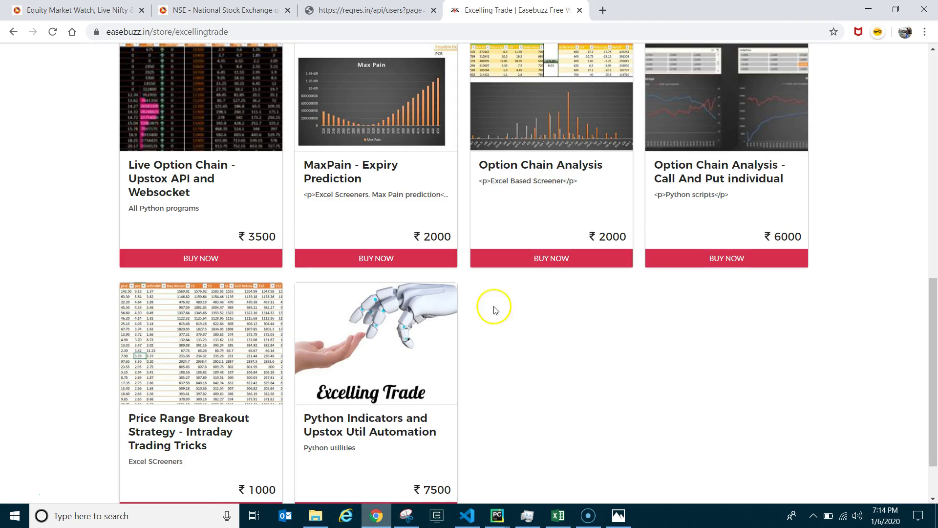
Browse the Excelling Trade store's screener listings, then switch back to the Excel workbook.
scroll(491, 316, up, 1)
scroll(490, 317, up, 1)
click(532, 193)
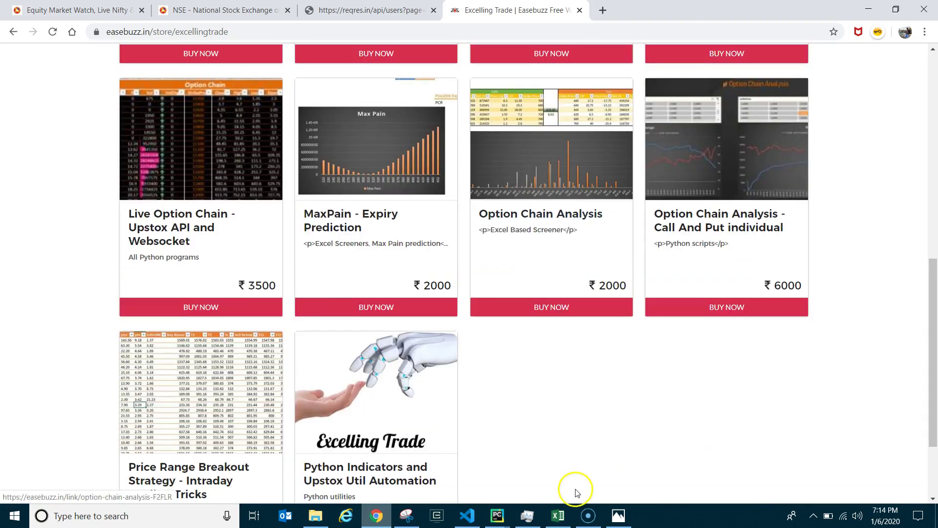
click(558, 515)
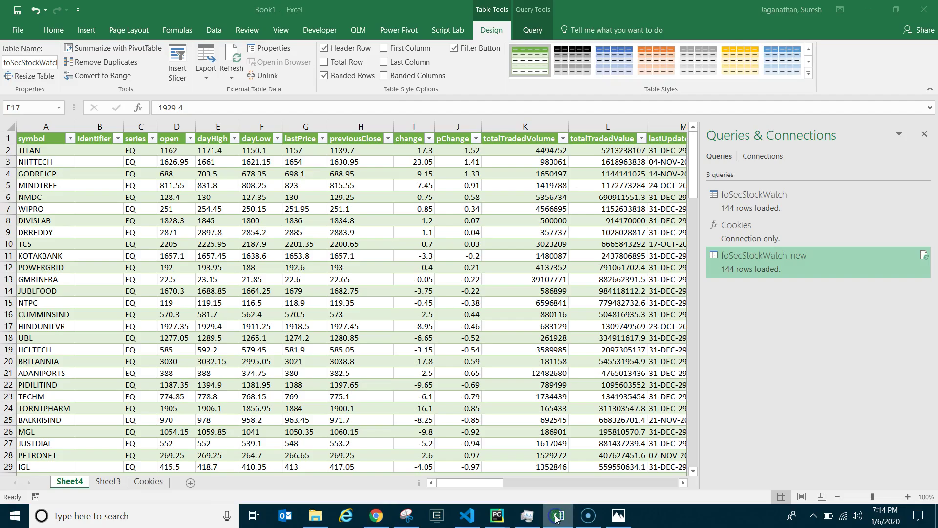
Open the query editor from foSecStockWatch and switch to the foSecStockWatch_new query.
right_click(757, 198)
click(788, 233)
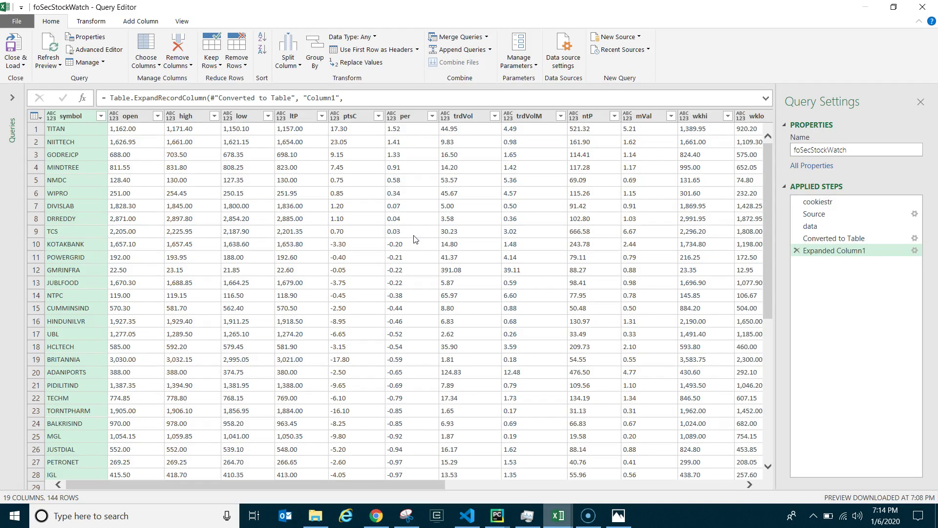
click(14, 103)
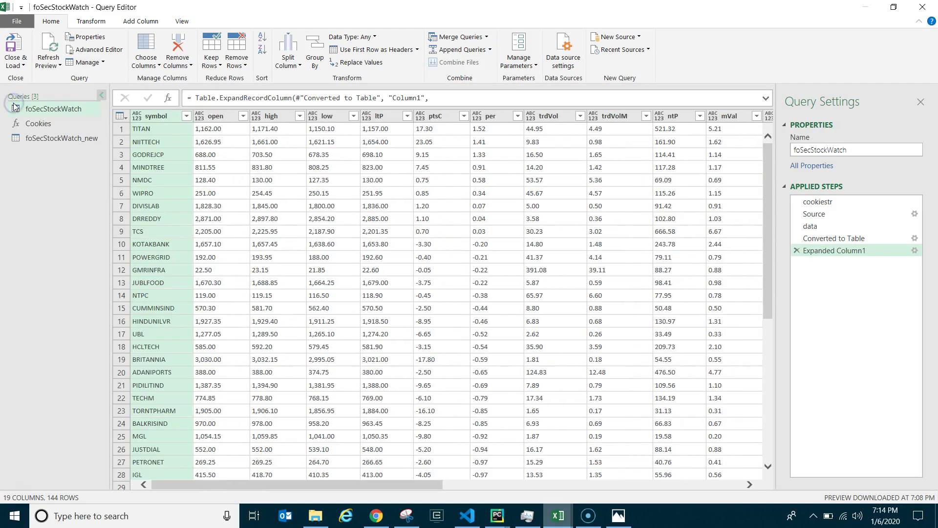
click(45, 142)
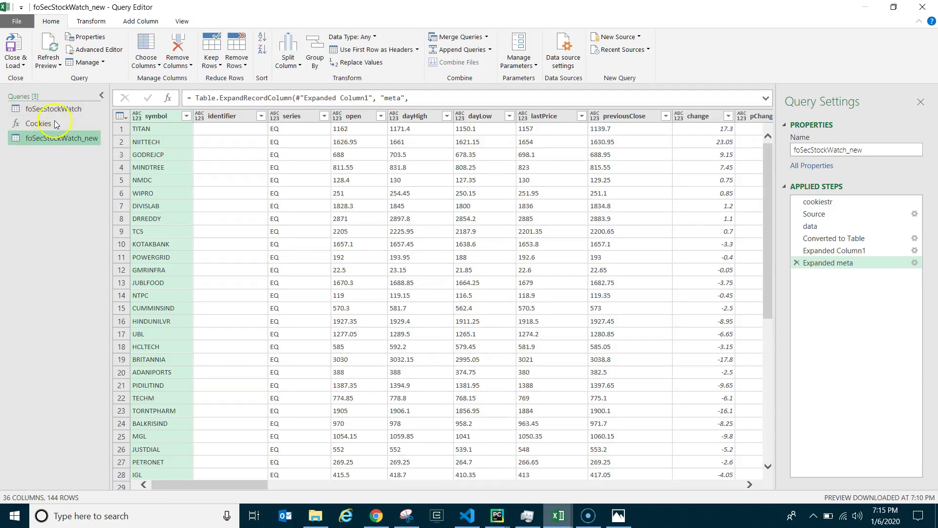
click(56, 123)
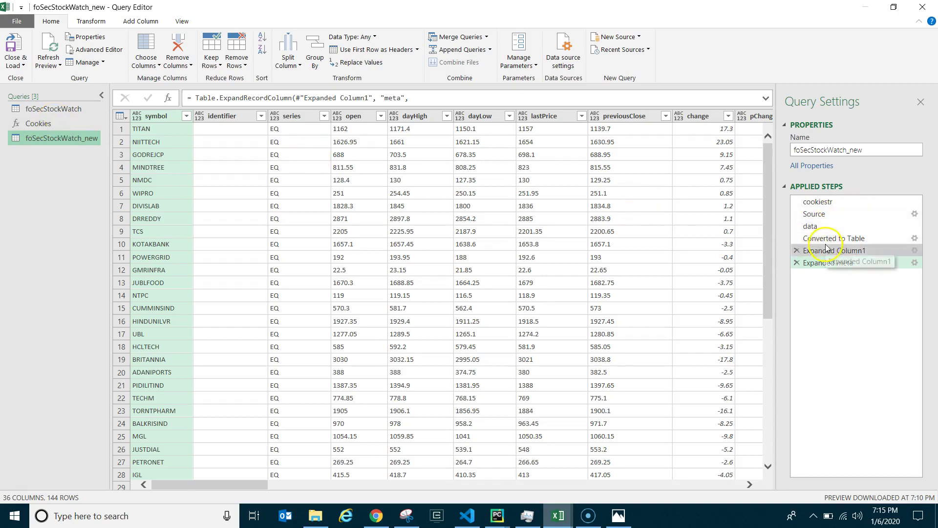
Step through the data, Converted to Table and Expanded Column1 steps, then close the editor.
click(824, 229)
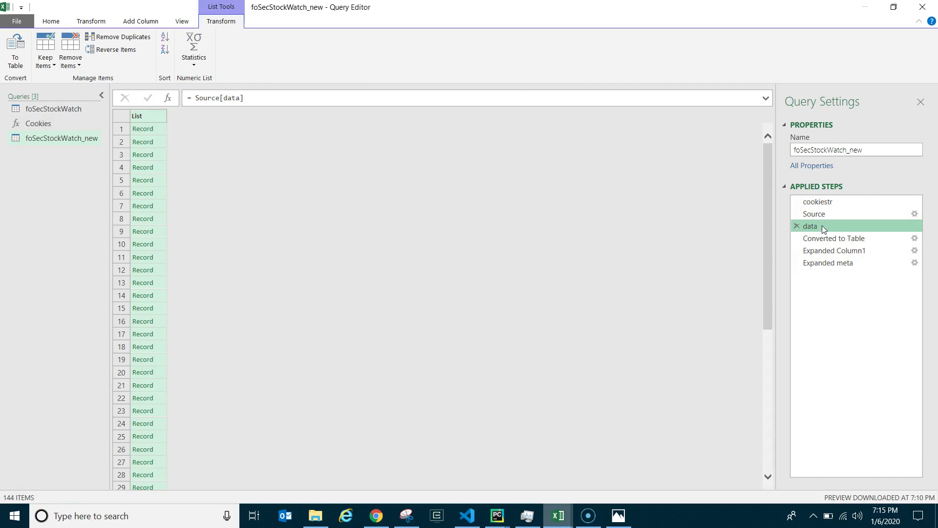
mouse_move(822, 225)
mouse_down()
mouse_move(826, 233)
mouse_move(810, 246)
mouse_move(812, 236)
mouse_up()
click(814, 238)
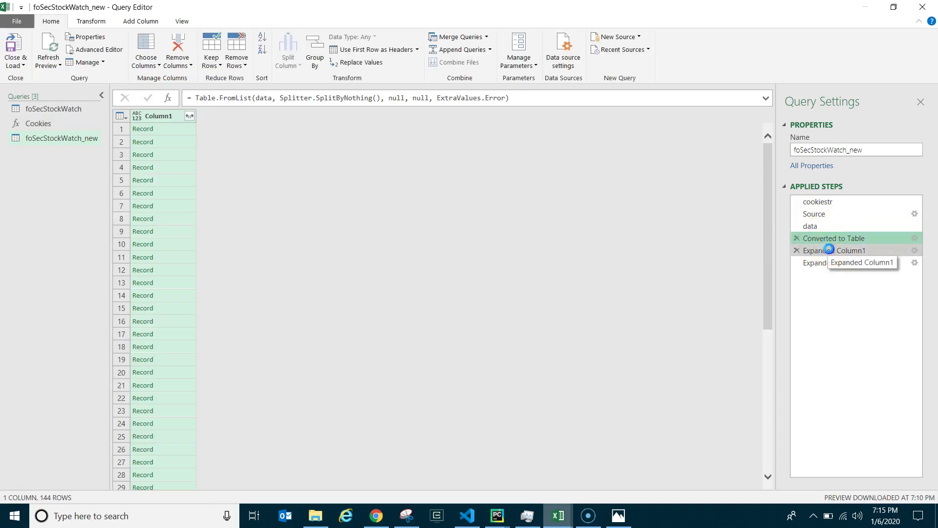
click(829, 250)
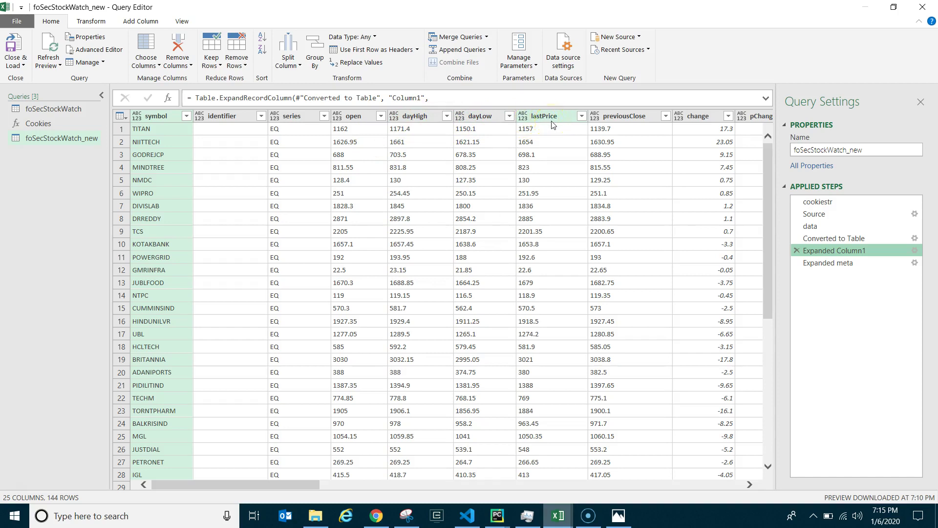
click(309, 478)
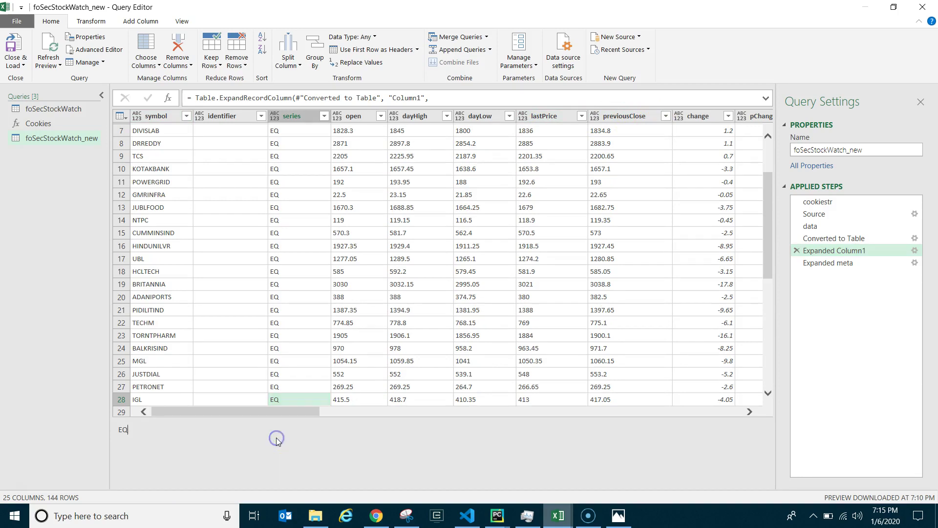
click(928, 13)
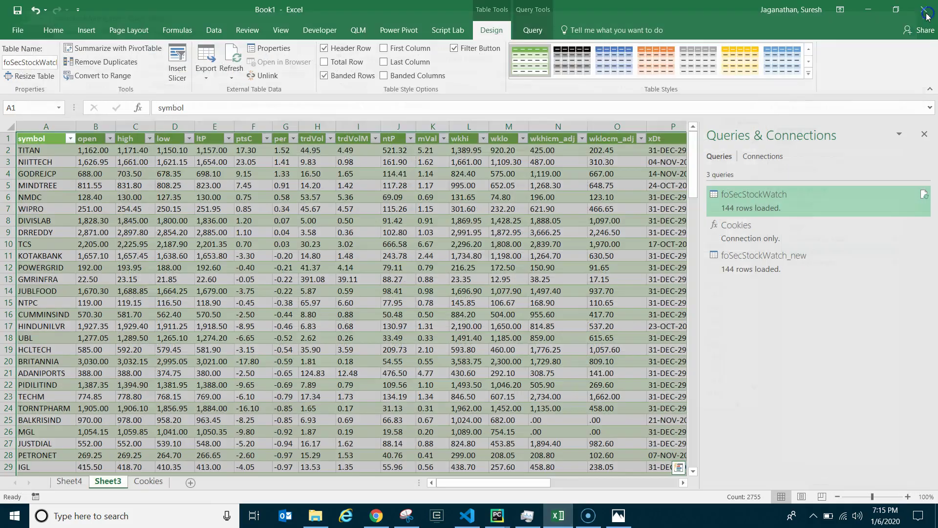
click(298, 268)
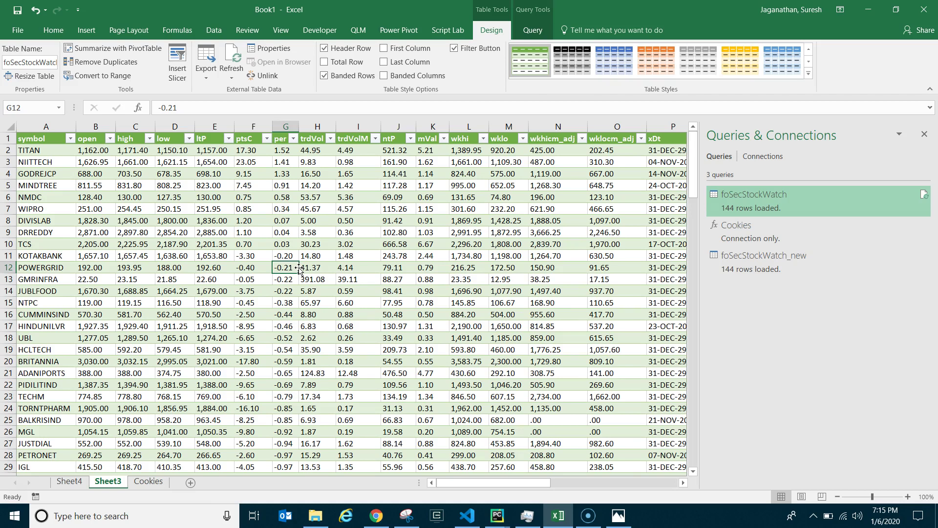
Show the Cookies sheet's one-value cookie string table and close the Queries & Connections pane.
click(148, 482)
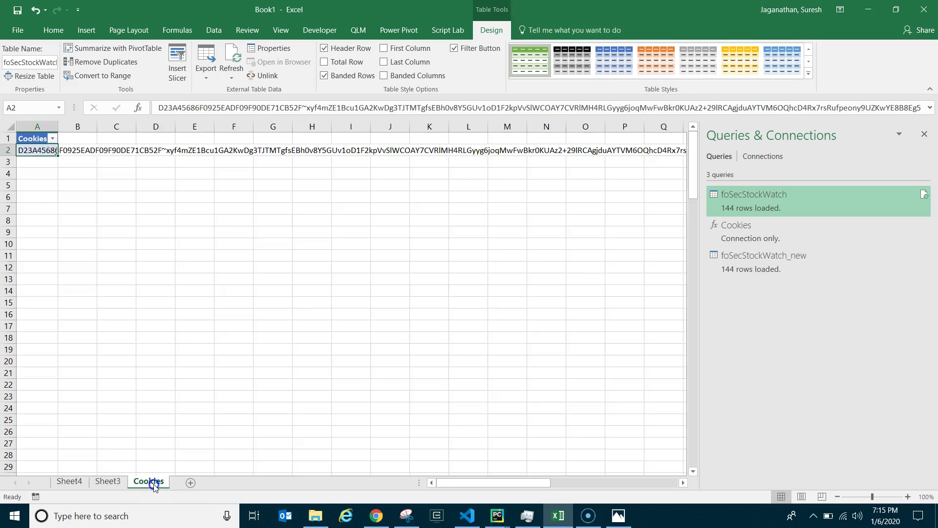
click(42, 151)
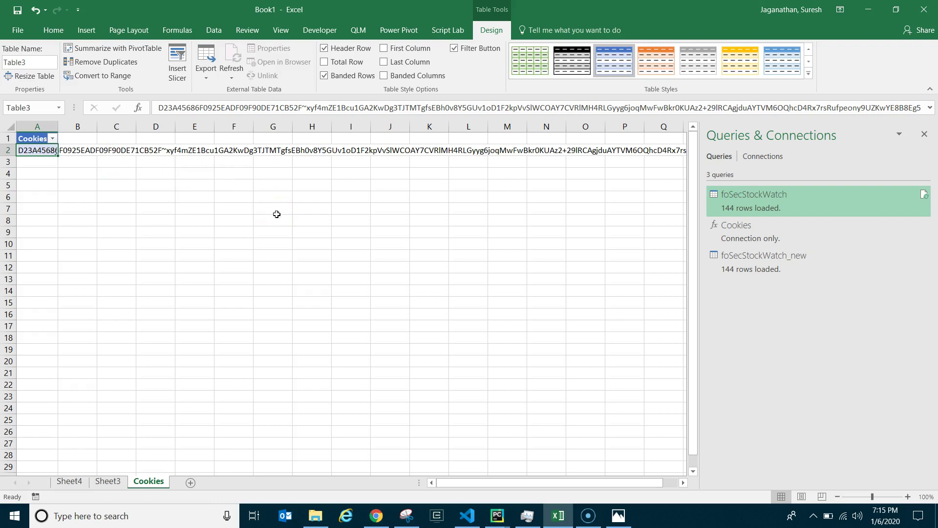
click(48, 150)
click(411, 254)
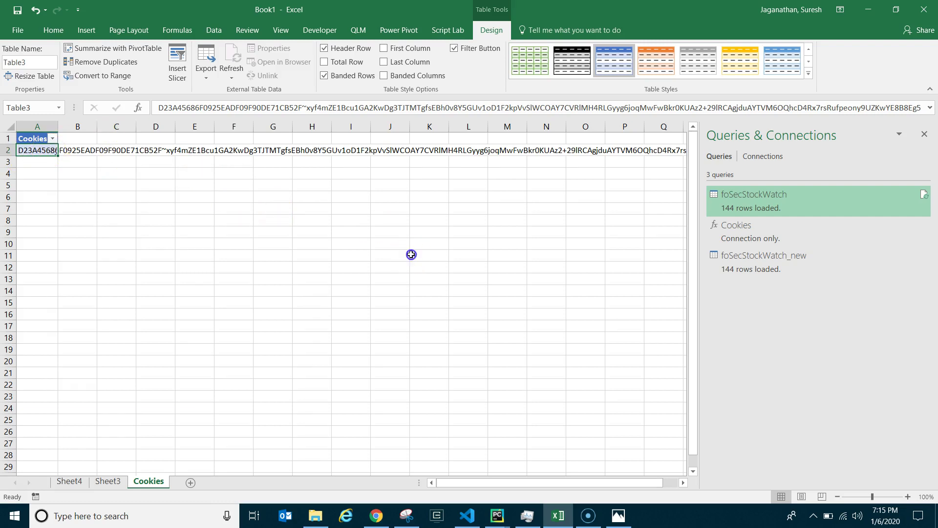
click(923, 135)
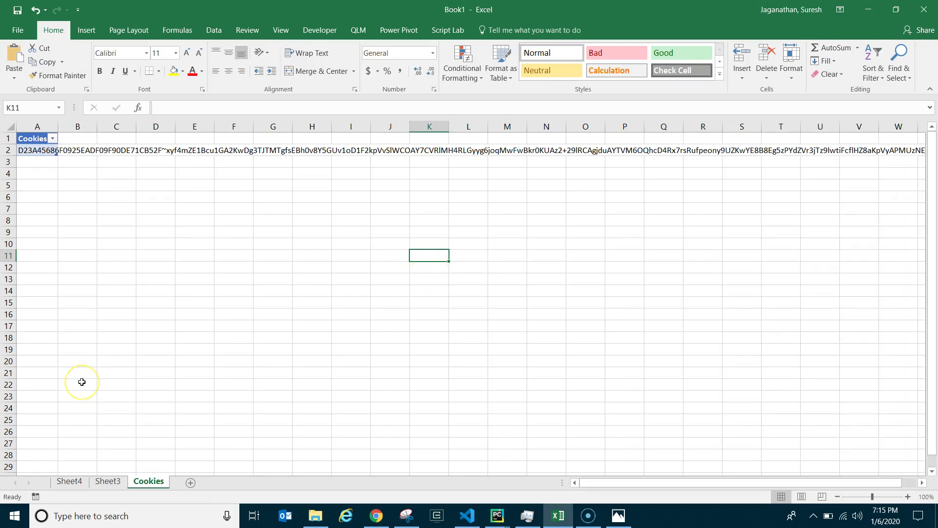